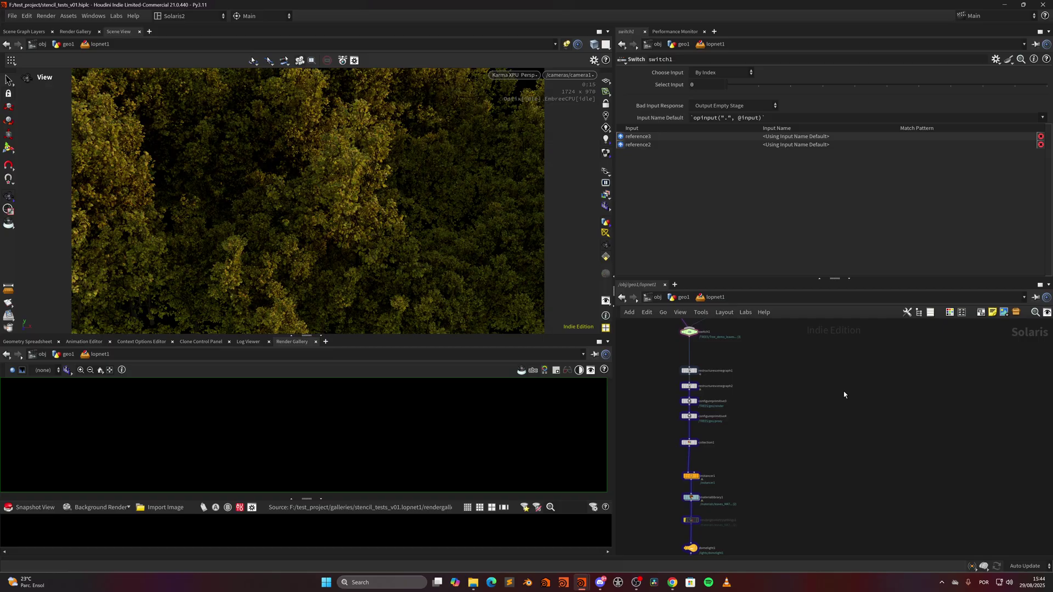
Review the LOP network from the tree references down to the render output and open the material library's parameters
middle_click_drag(777, 455, 779, 387)
middle_click_drag(736, 480, 740, 435)
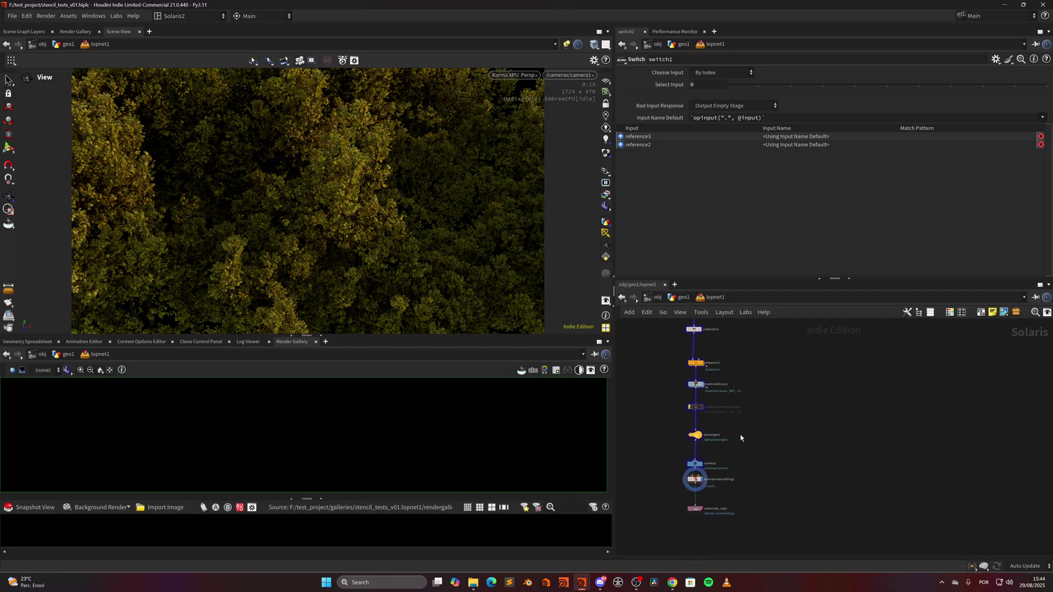
scroll(740, 438, "up", 4)
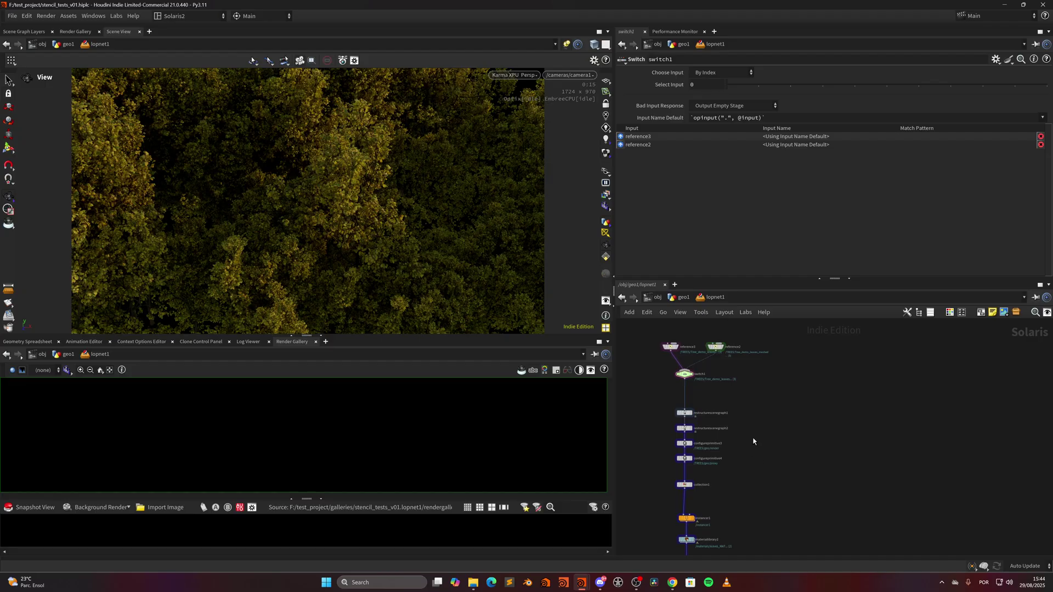
scroll(744, 469, "down", 3)
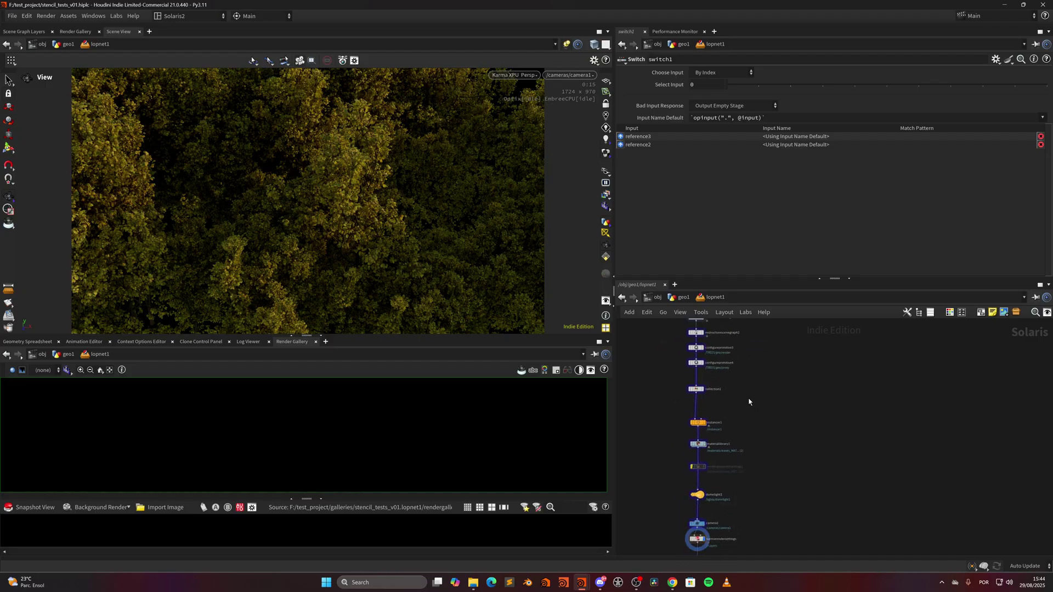
scroll(751, 428, "up", 3)
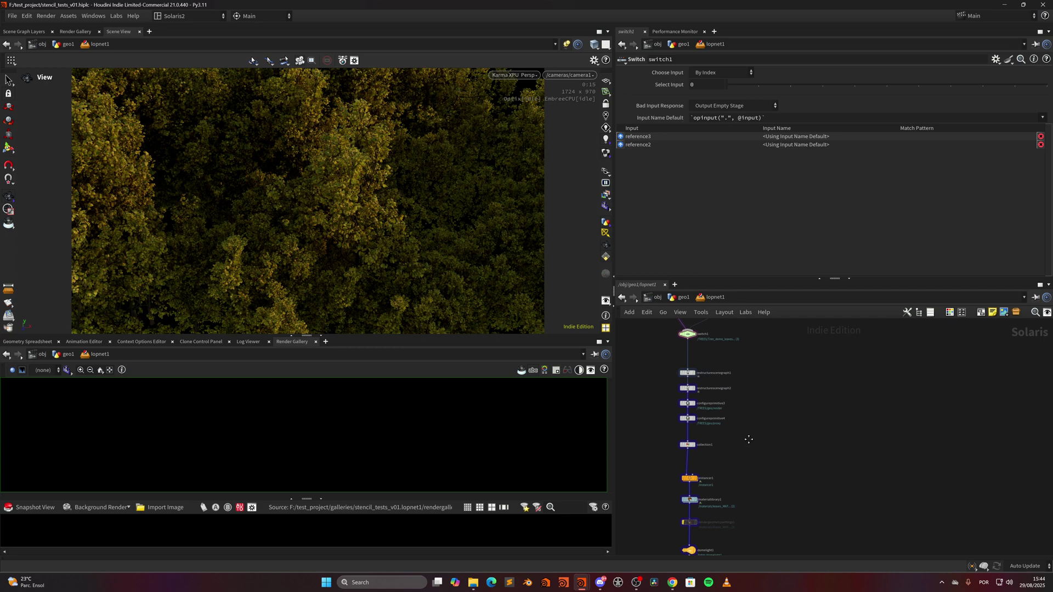
scroll(729, 397, "down", 4)
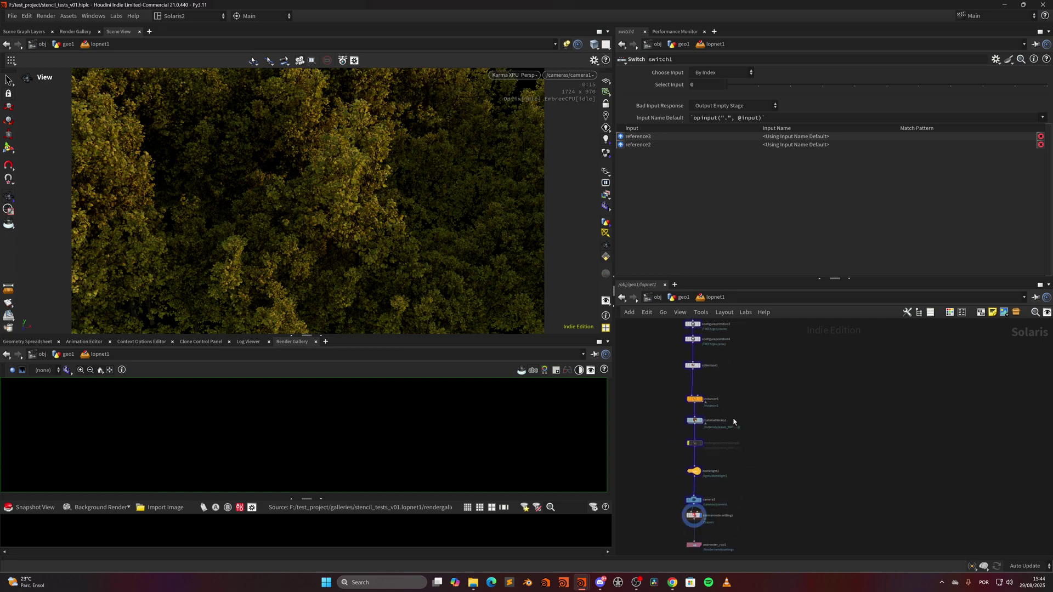
left_click(695, 420)
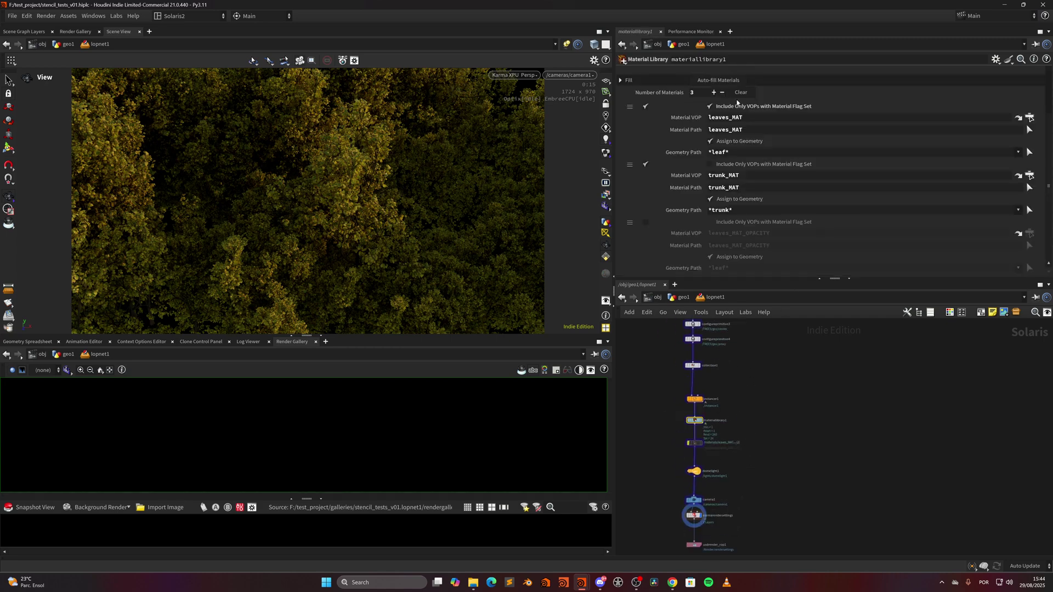
Inspect the rendered leaves up close in the viewport, and return to the camera1 view
right_click_drag(313, 218, 427, 196)
scroll(426, 196, "up", 3)
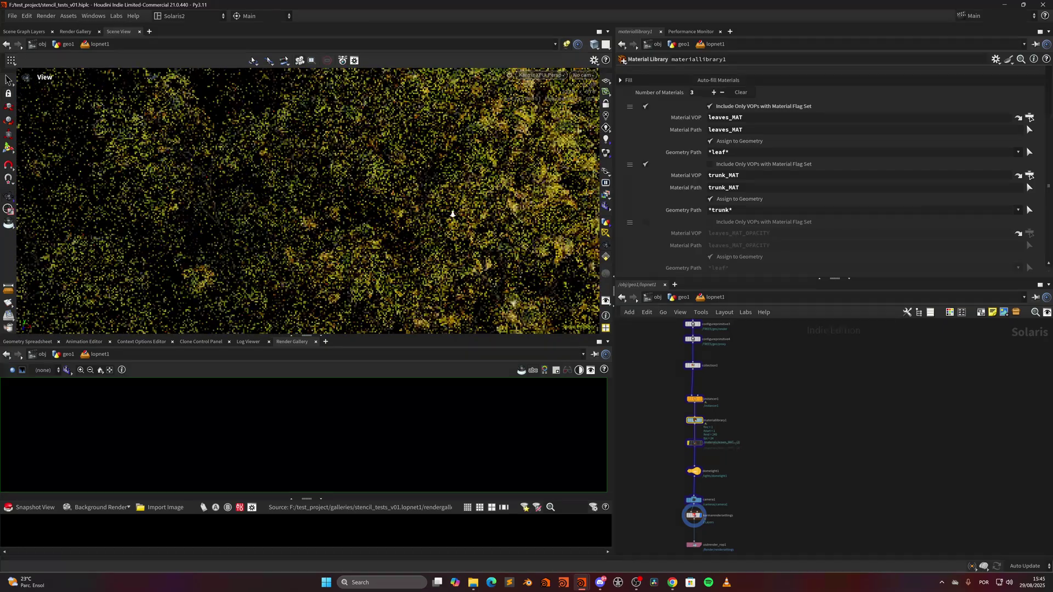
scroll(451, 216, "up", 3)
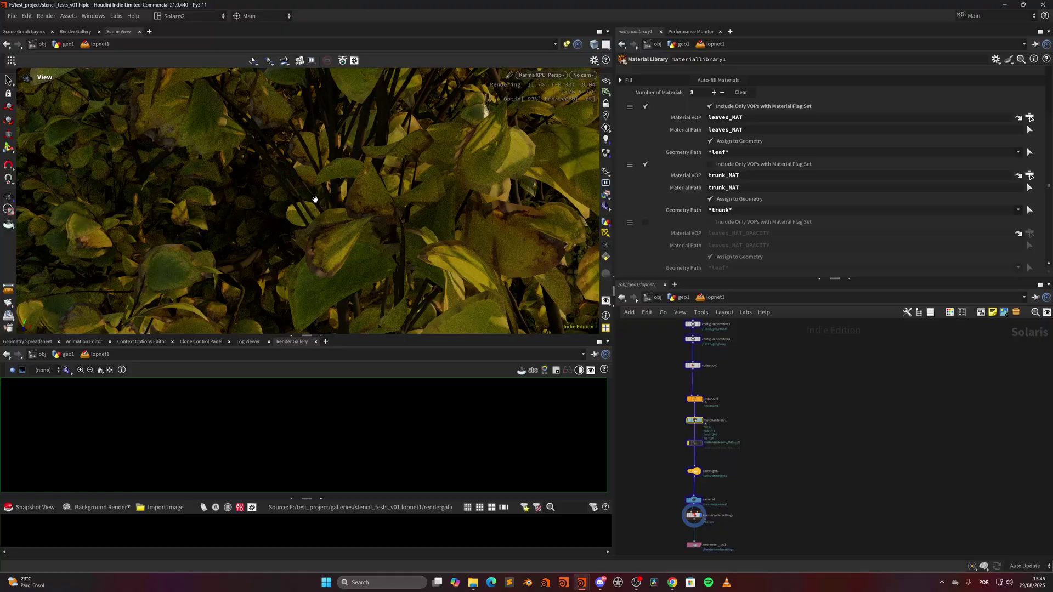
left_click(582, 76)
left_click(598, 95)
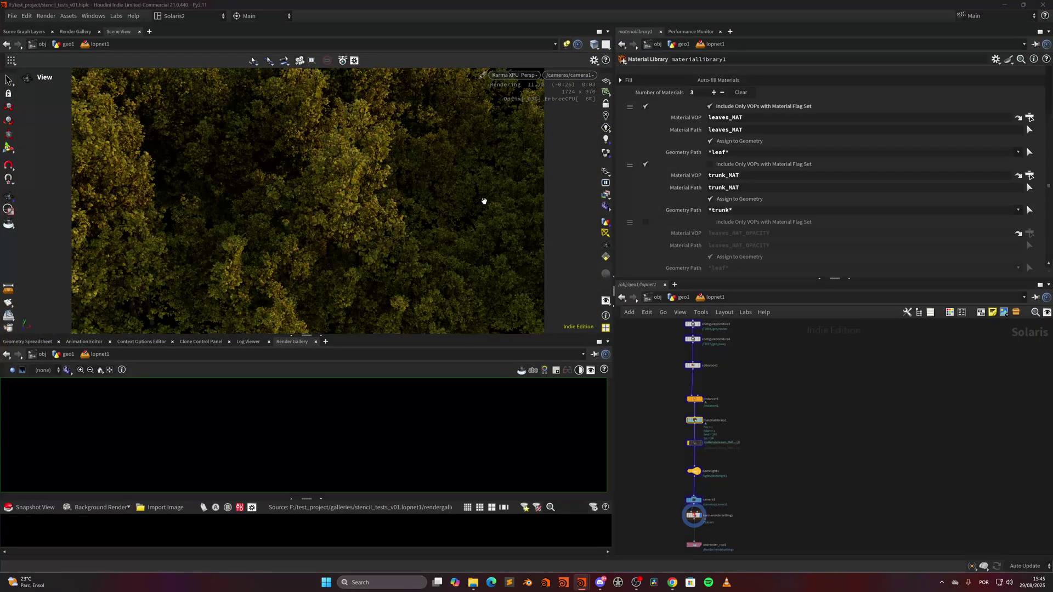
Save a snapshot of the finished leaves_MAT render to the gallery and switch the viewport renderer to Houdini VK
mouse_move(661, 414)
middle_mouse_down()
mouse_move(657, 481)
mouse_move(653, 429)
middle_mouse_up()
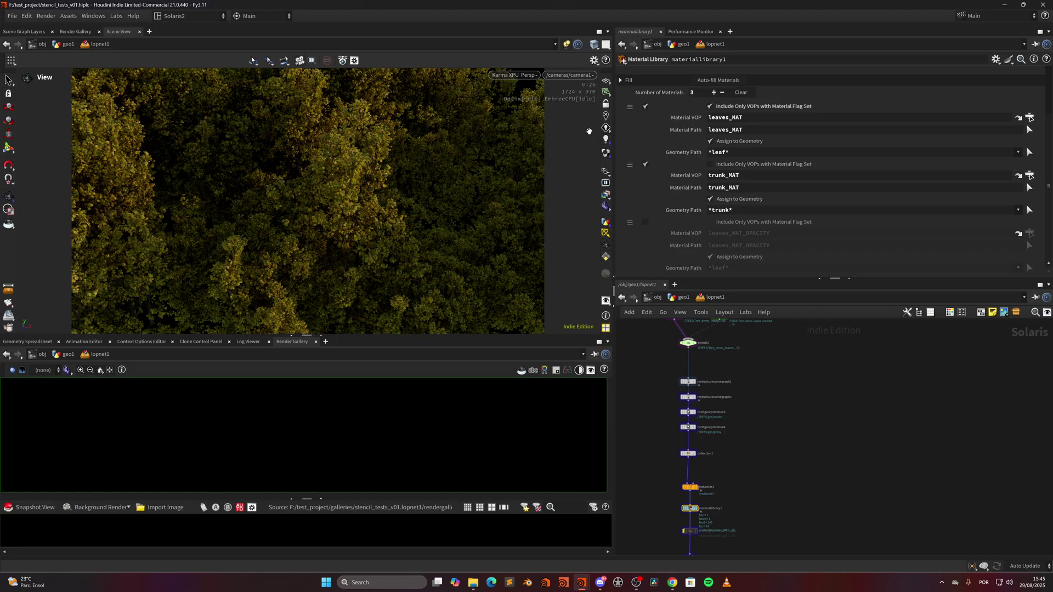
left_click(45, 510)
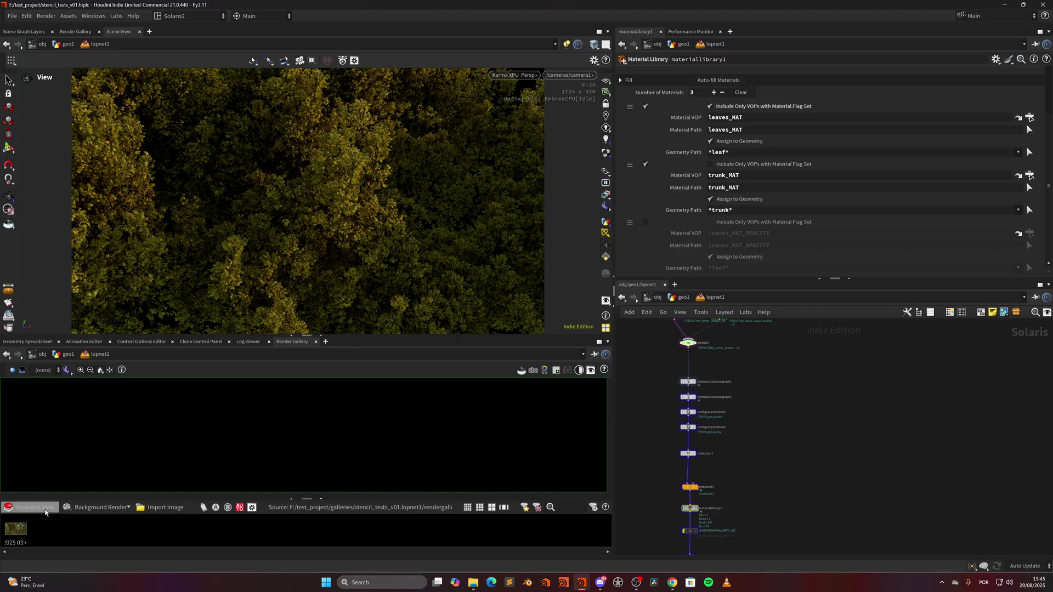
left_click(523, 75)
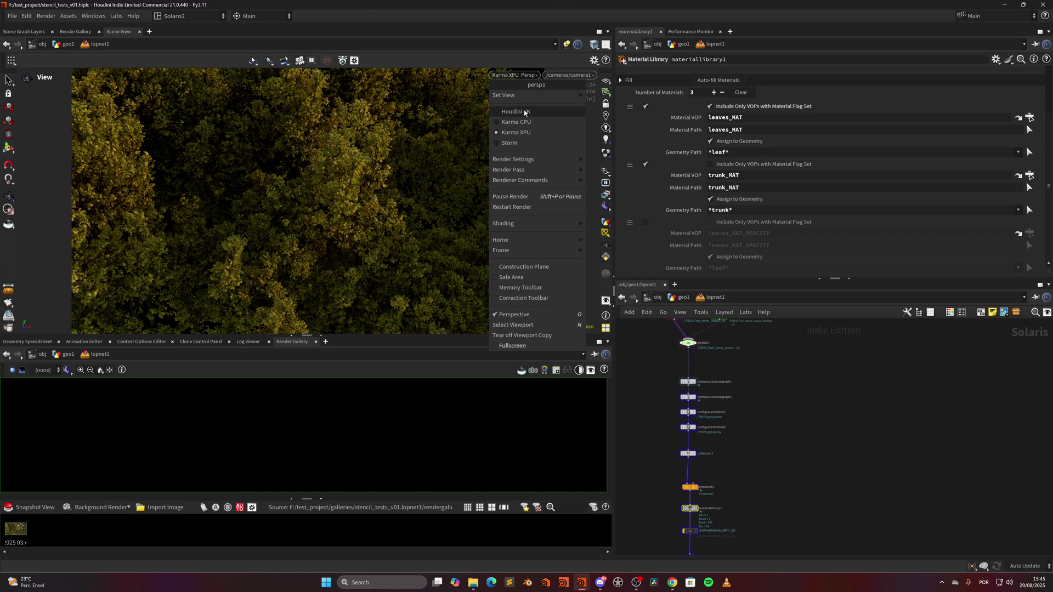
left_click(524, 110)
Disable the leaves_MAT entry in the material library and enable leaves_MAT_OPACITY
middle_click_drag(657, 323, 653, 402)
middle_click_drag(656, 460, 648, 366)
middle_click_drag(657, 497, 653, 461)
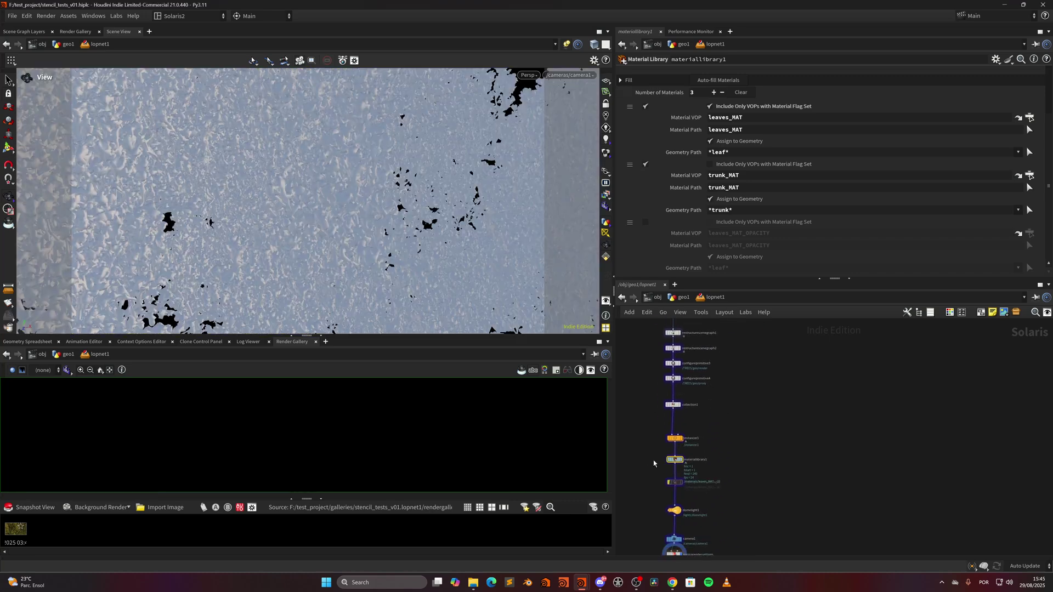
left_click(645, 106)
left_click(645, 222)
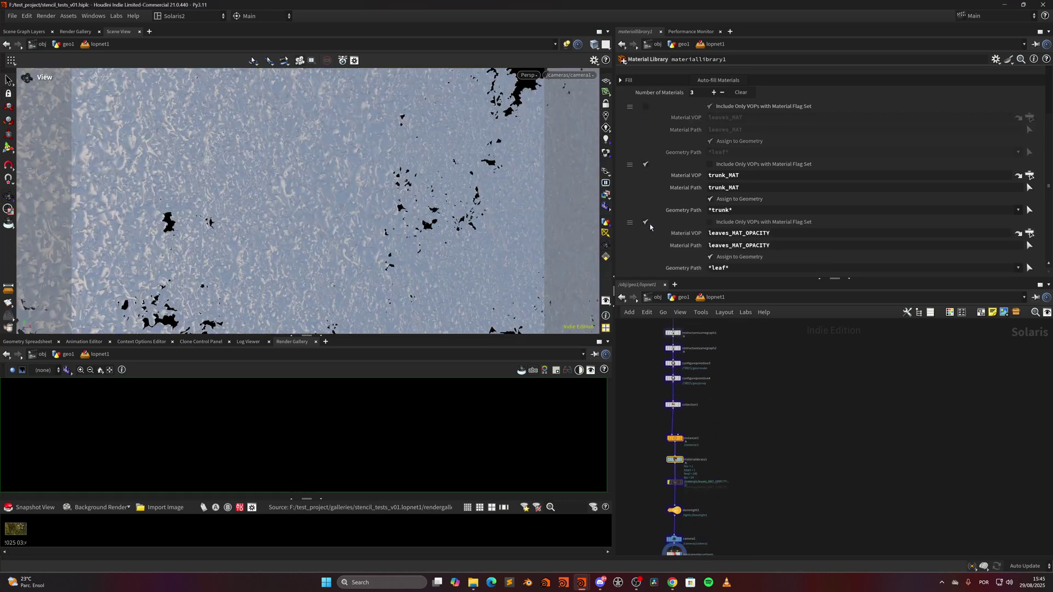
Show the Karma render settings parameters, then switch the viewport to Karma XPU and restart the render with the opacity material
middle_click_drag(655, 439, 658, 354)
left_click(676, 470)
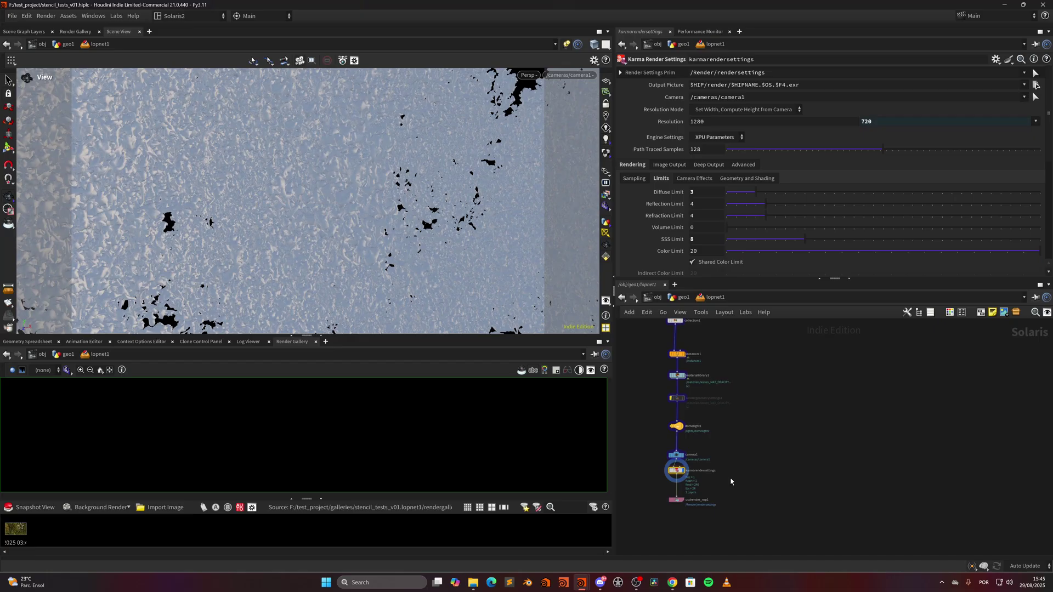
left_click(528, 75)
left_click(544, 133)
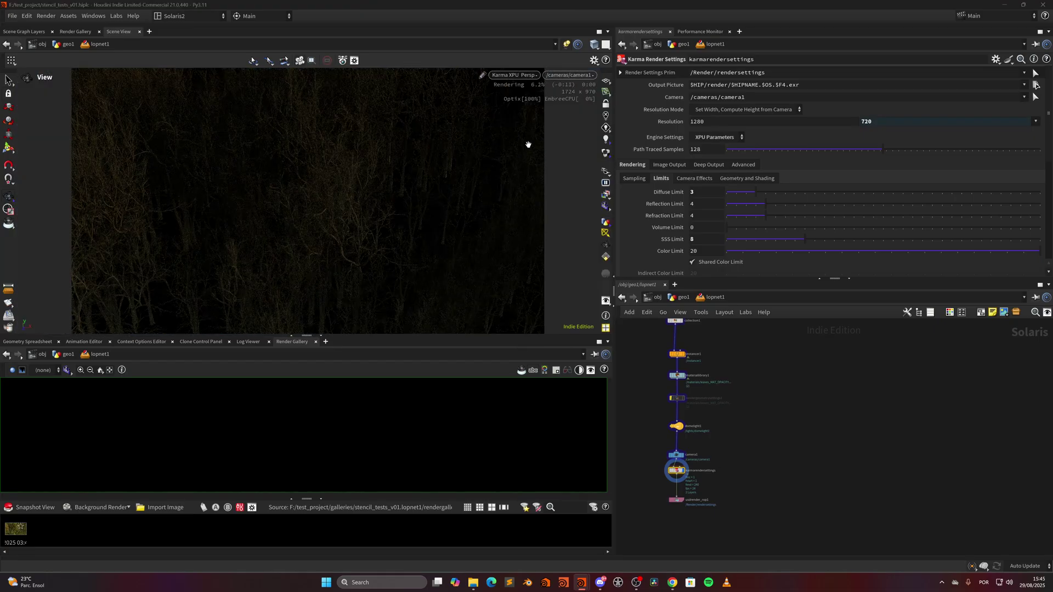
left_click(515, 75)
left_click(536, 209)
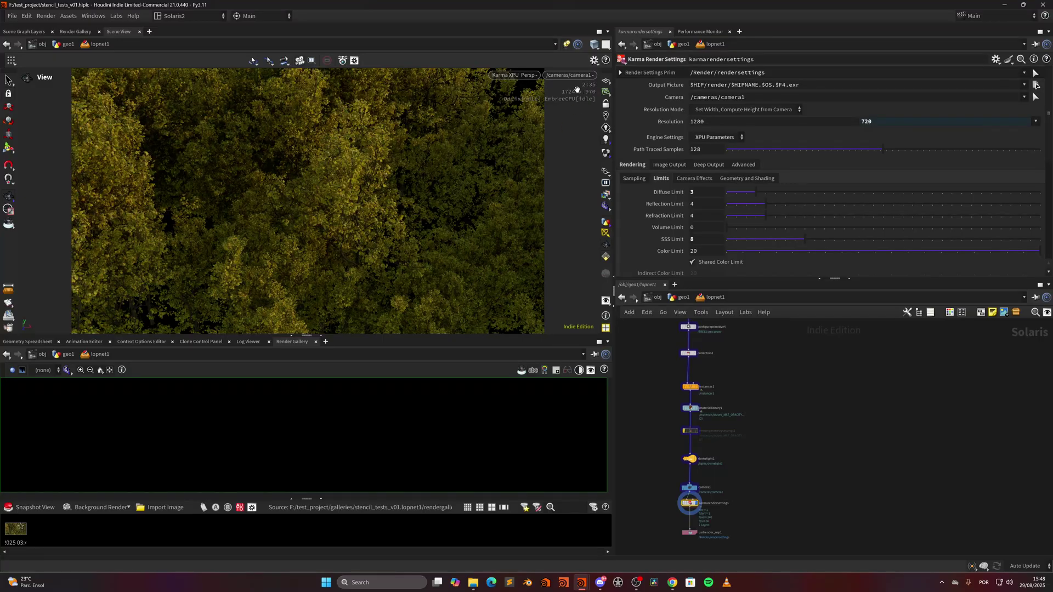
Save a snapshot of the opacity-material render to the gallery and set the viewport back to Houdini VK
left_click(39, 507)
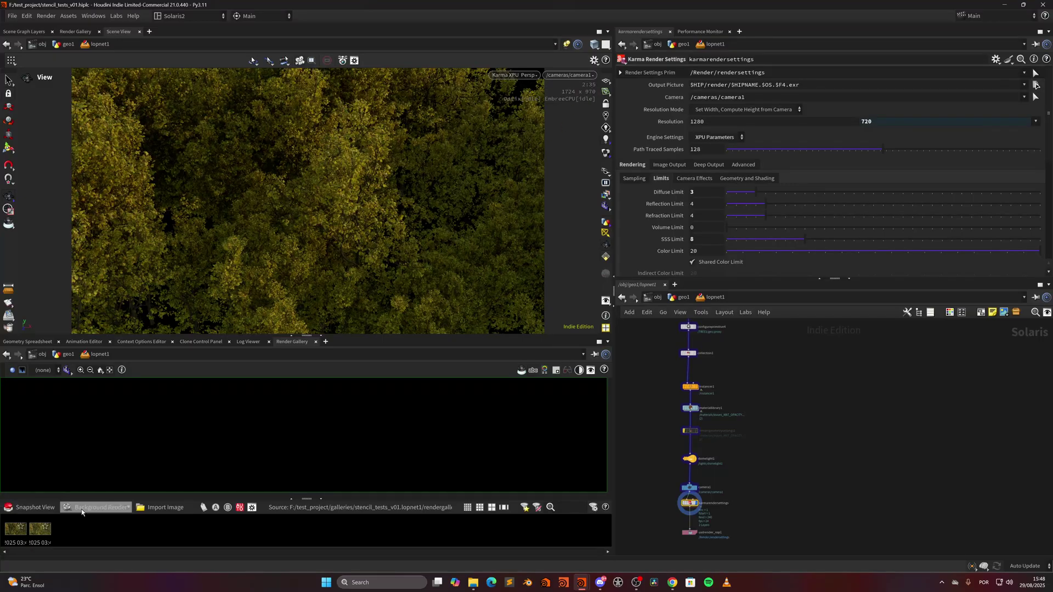
left_click(525, 75)
left_click(526, 112)
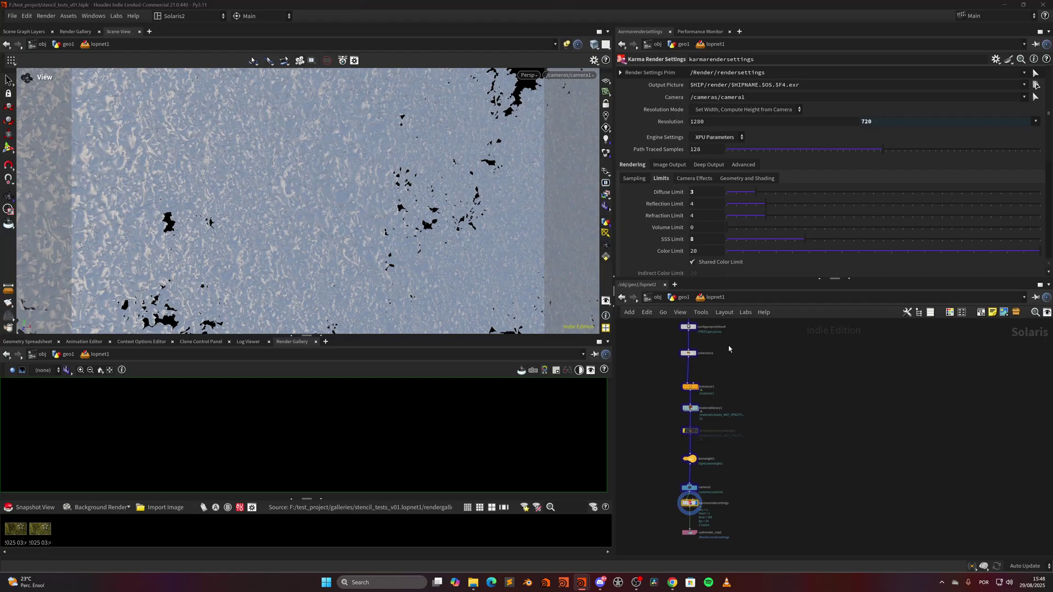
Disable leaves_MAT_OPACITY in the material library and re-enable leaves_MAT
scroll(729, 360, "up", 3)
scroll(726, 357, "down", 3)
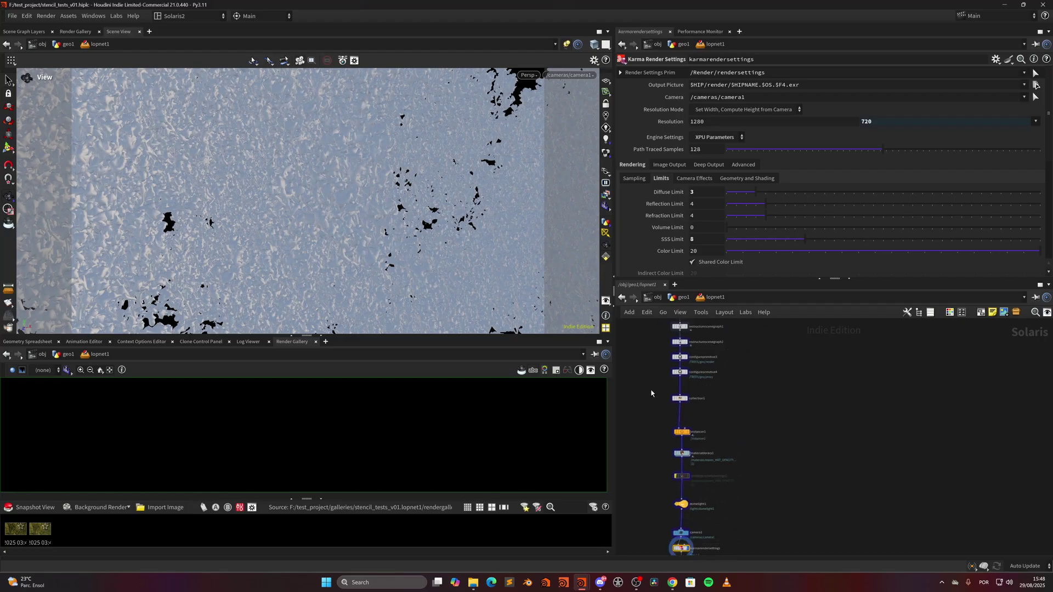
left_click(681, 453)
left_click(645, 222)
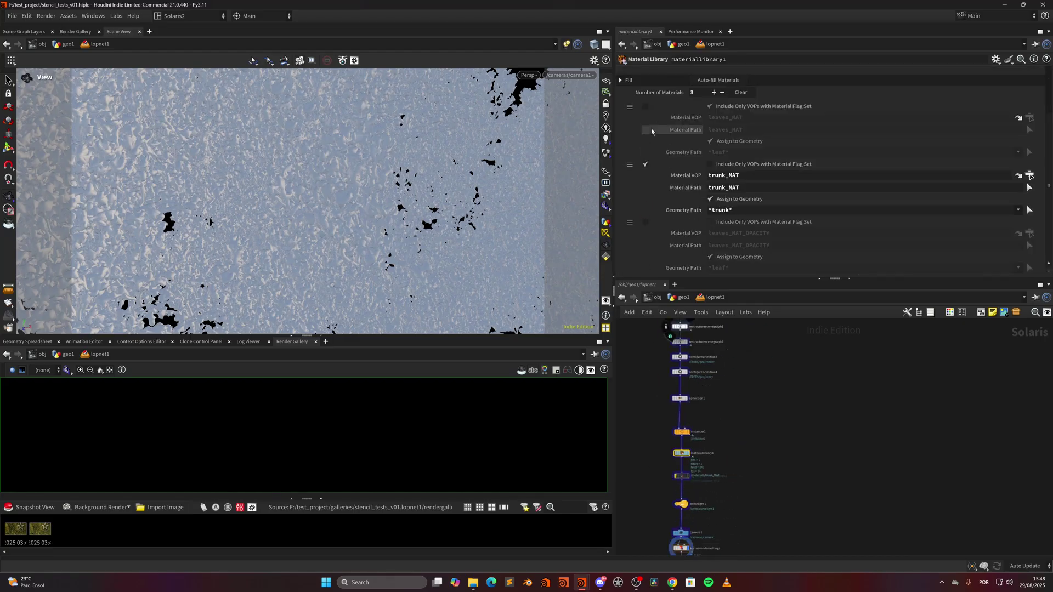
left_click(645, 107)
Enable the bypassed render geometry settings node holding the leaves' opacity stencil map, and select the Karma render settings node
scroll(742, 482, "down", 4)
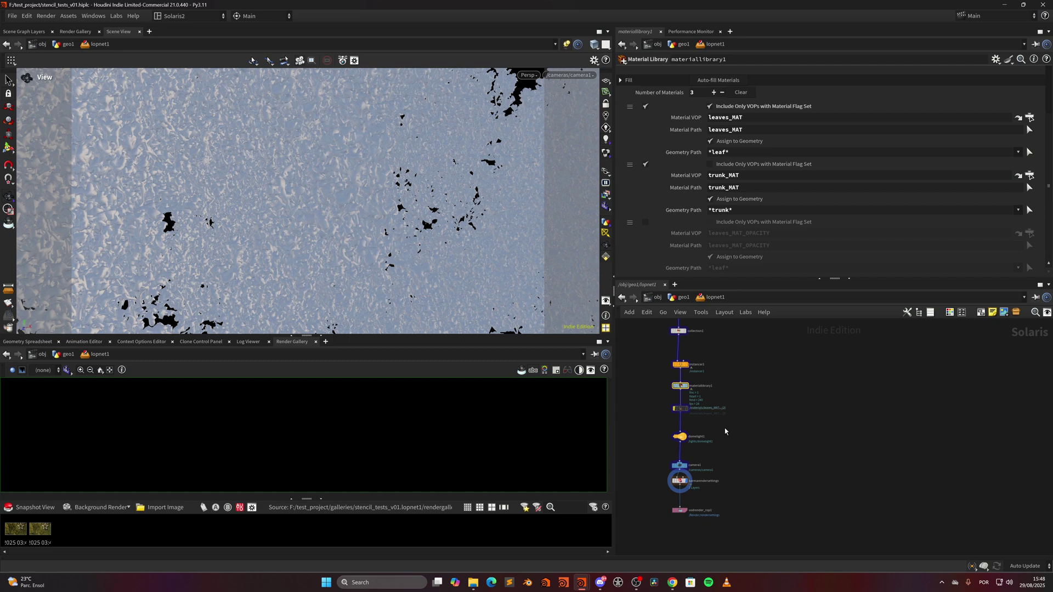
left_click(679, 409)
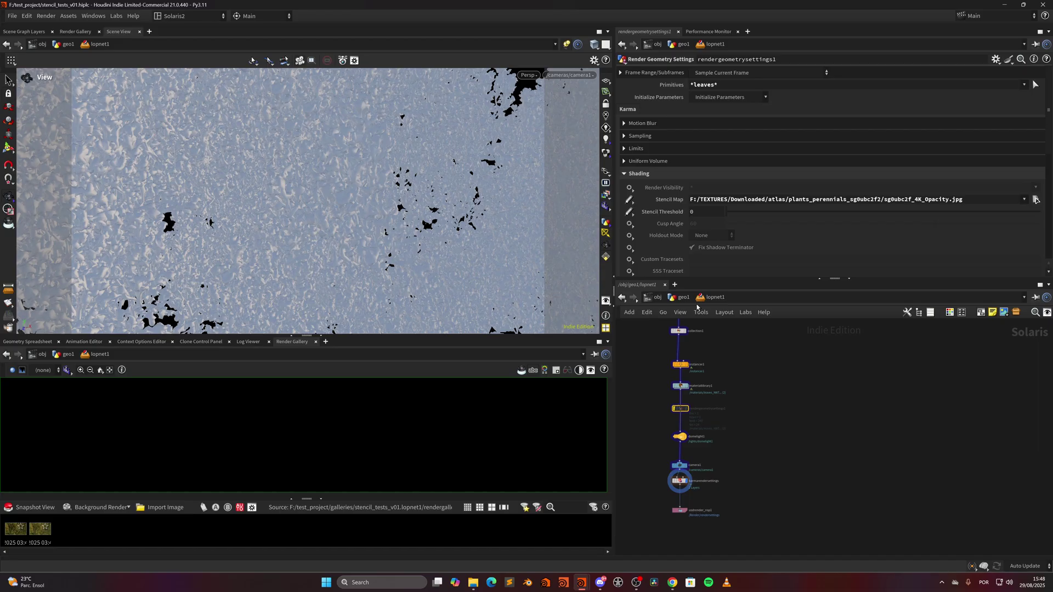
left_click(679, 481)
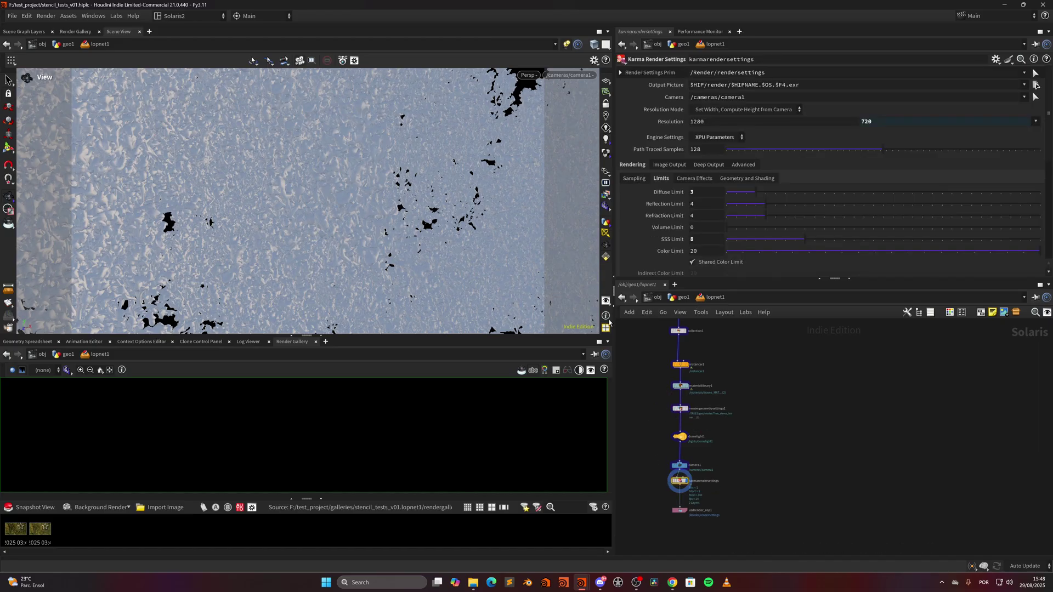
Switch the viewport to Karma XPU and restart the render with the stencil map active
left_click(528, 74)
left_click(533, 94)
left_click(515, 75)
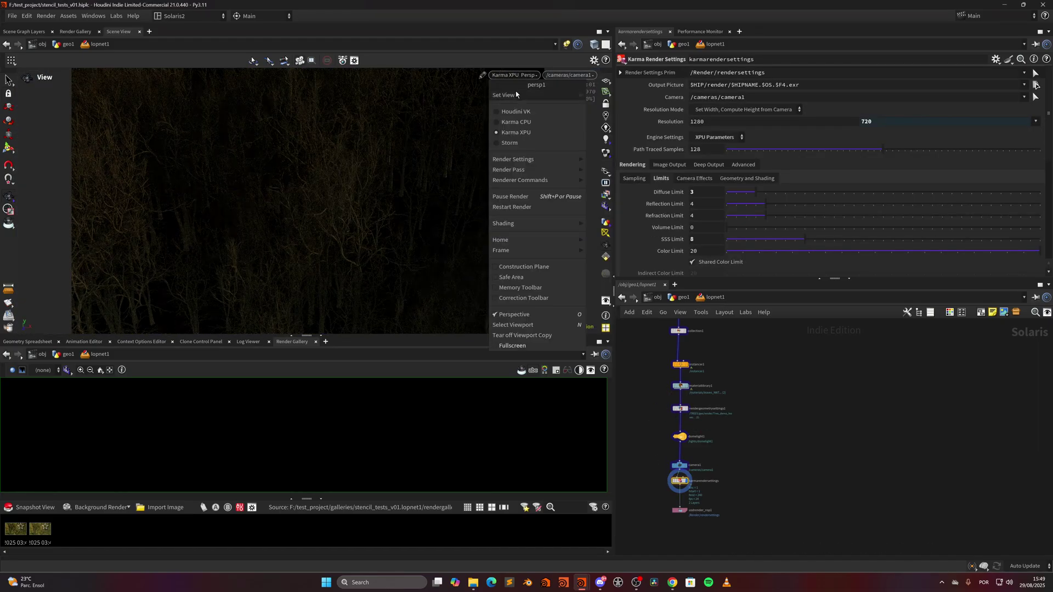
left_click(537, 209)
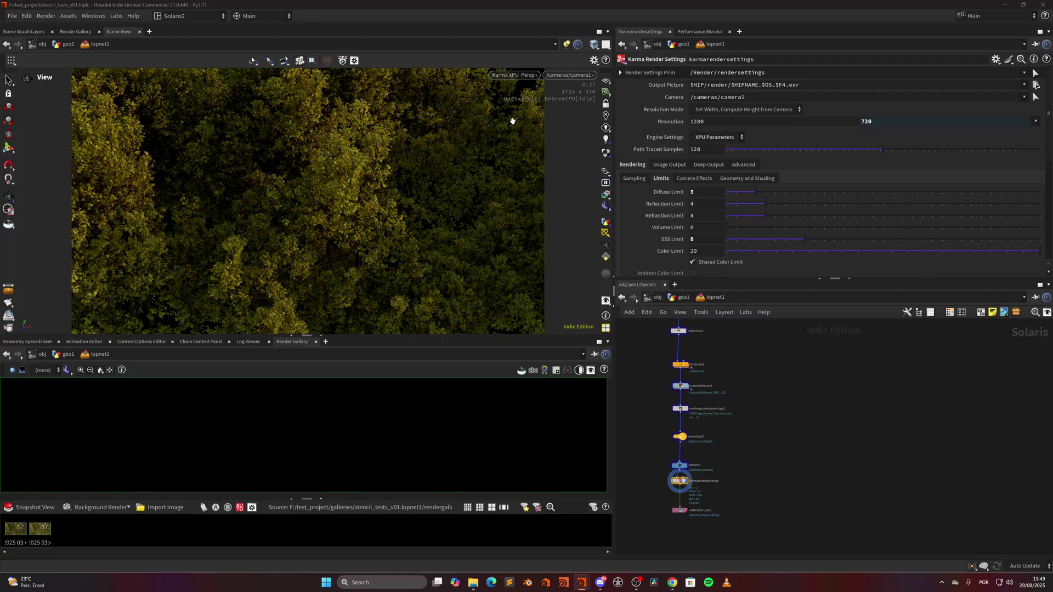
Save a snapshot of the stencil-map render to the gallery and return the viewport to Houdini VK
left_click(49, 507)
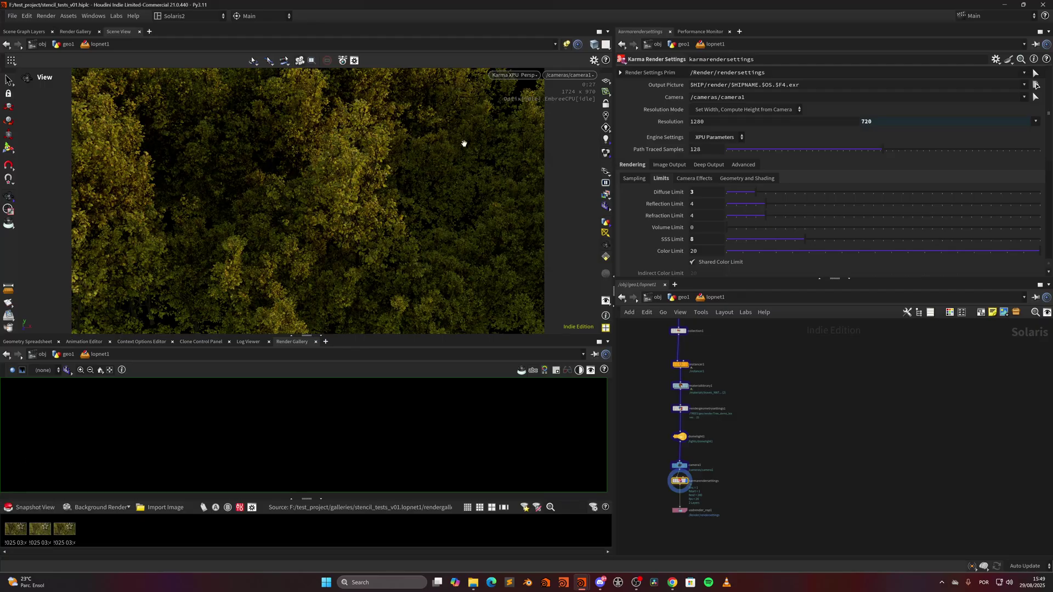
left_click(514, 74)
left_click(527, 85)
Set switch1's selected input to 1 to use reference2, and bypass the render geometry settings node
left_click(680, 386)
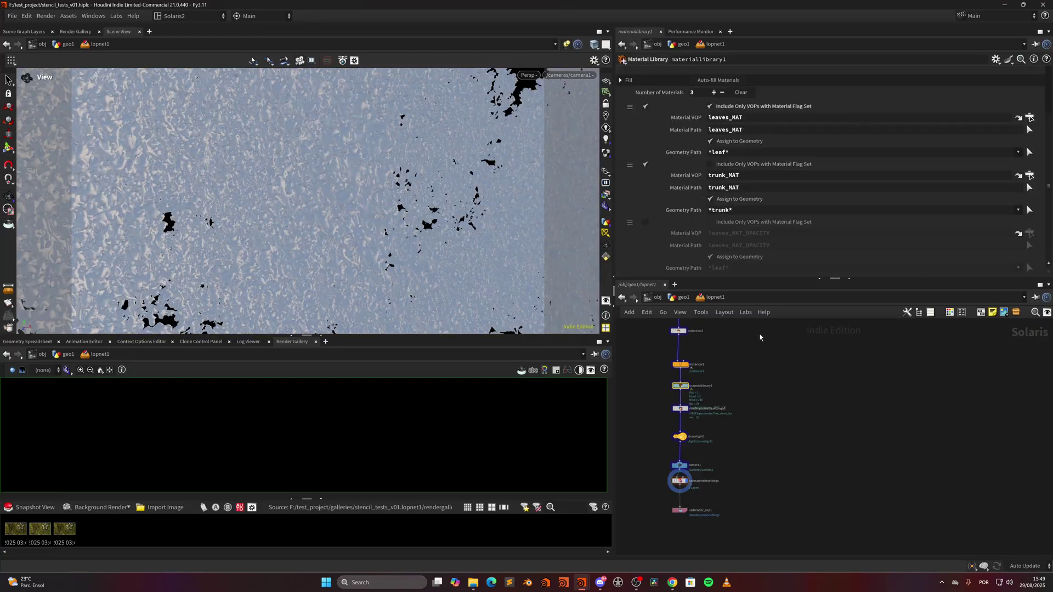
middle_click_drag(740, 364, 738, 521)
left_click(677, 377)
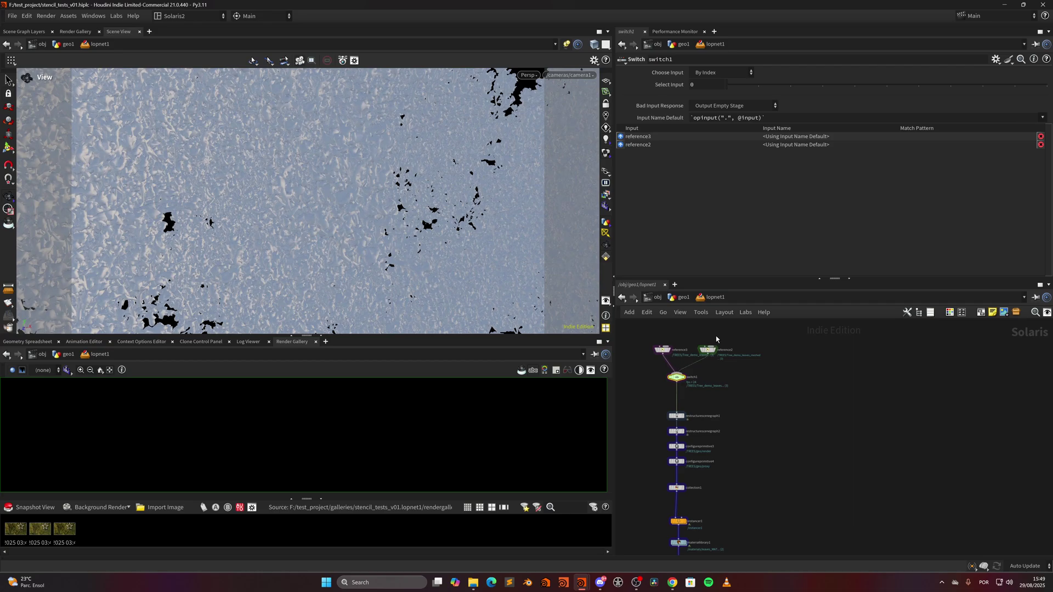
left_click(759, 86)
middle_click_drag(738, 459, 731, 394)
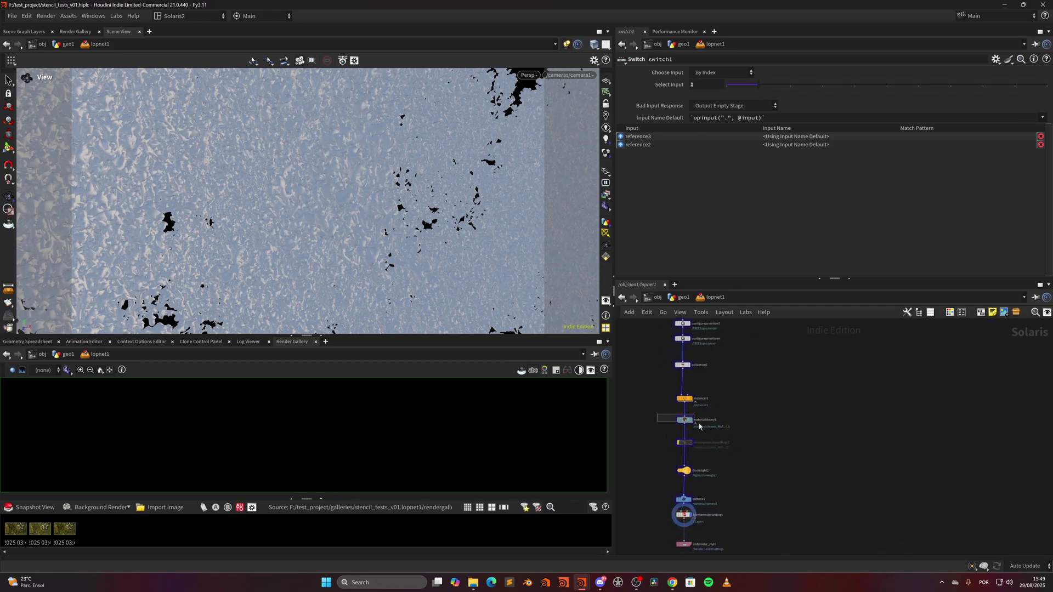
left_click(684, 419)
Select the Karma render settings node, switch the viewport to Karma XPU and restart the render with the reference2 trees
middle_click_drag(742, 460, 736, 410)
left_click(667, 467)
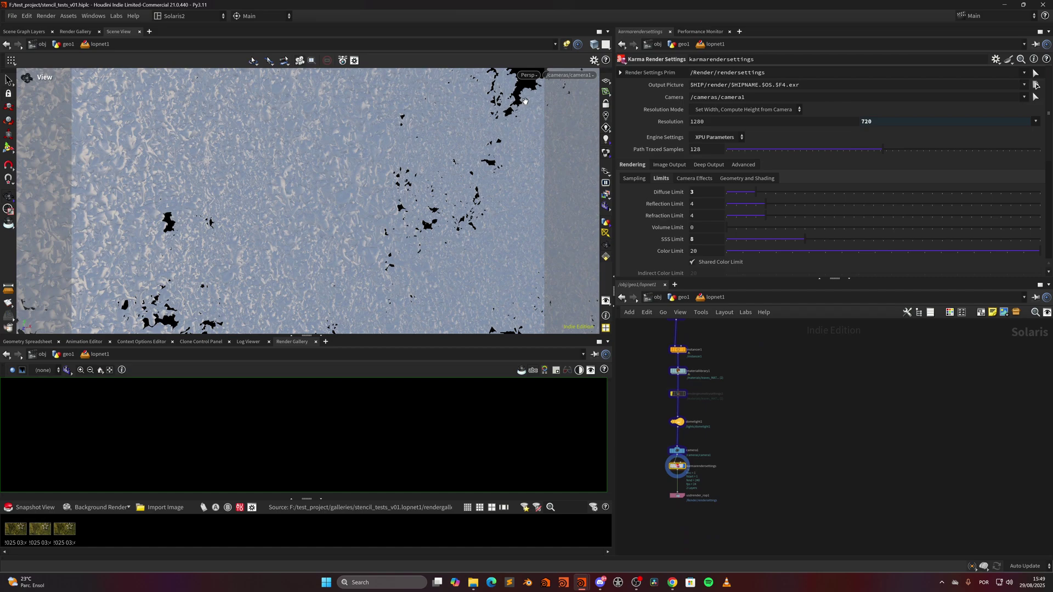
left_click(526, 75)
left_click(527, 97)
left_click(526, 77)
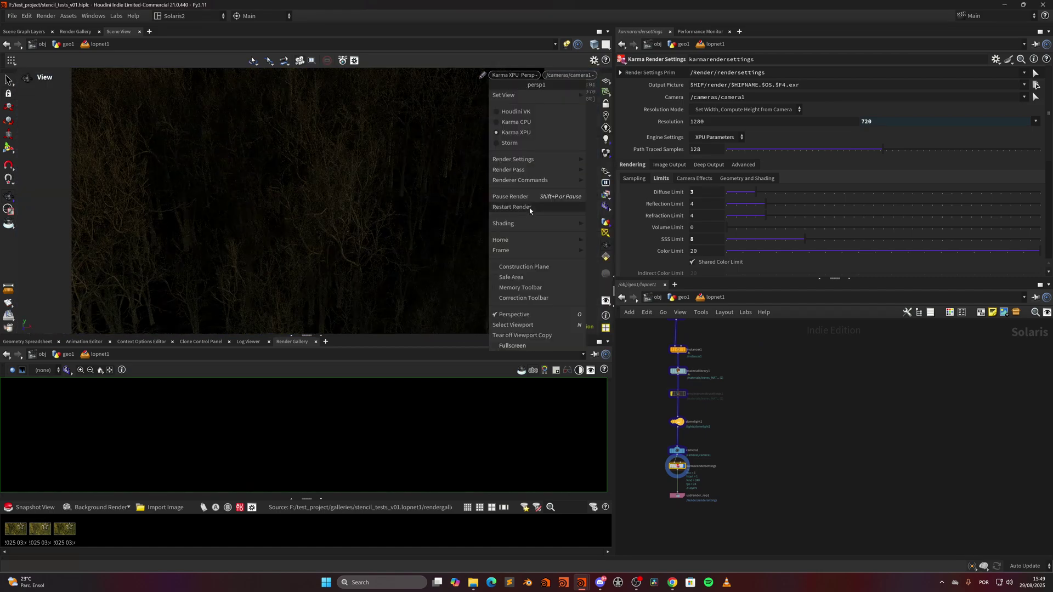
left_click(538, 209)
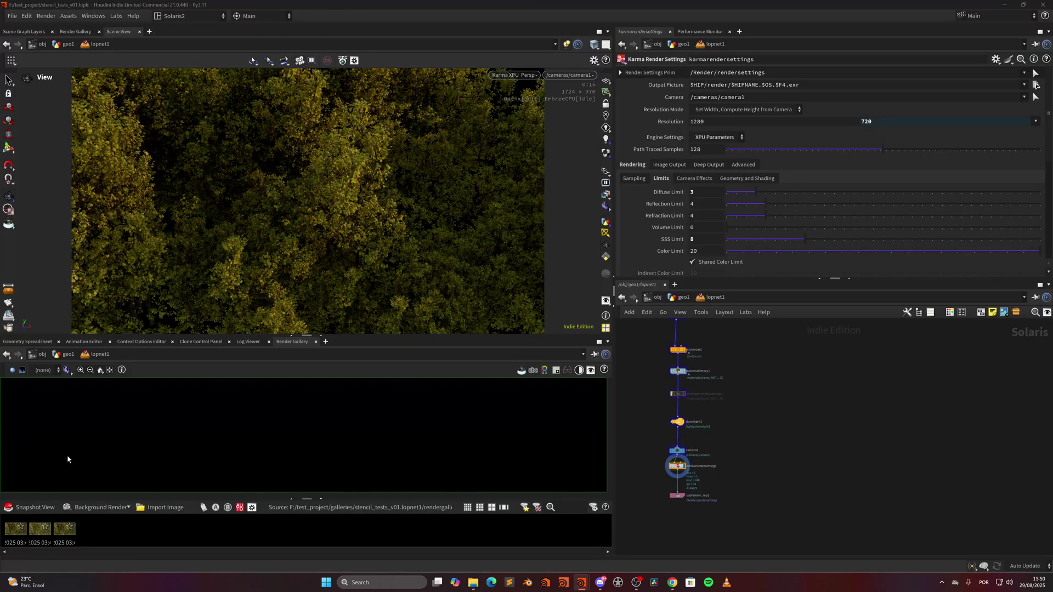
Save a snapshot of the reference2 render to the gallery and change the viewport renderer to Houdini VK
left_click(28, 506)
left_click(525, 76)
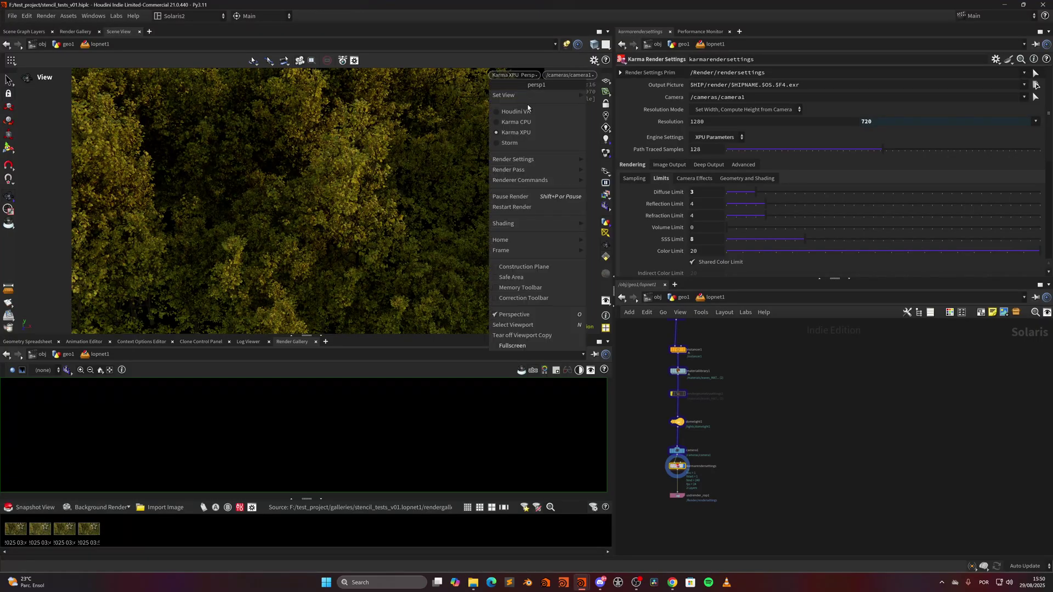
left_click(525, 111)
Display the first saved snapshot in the render gallery to examine its image and render time
left_click(16, 529)
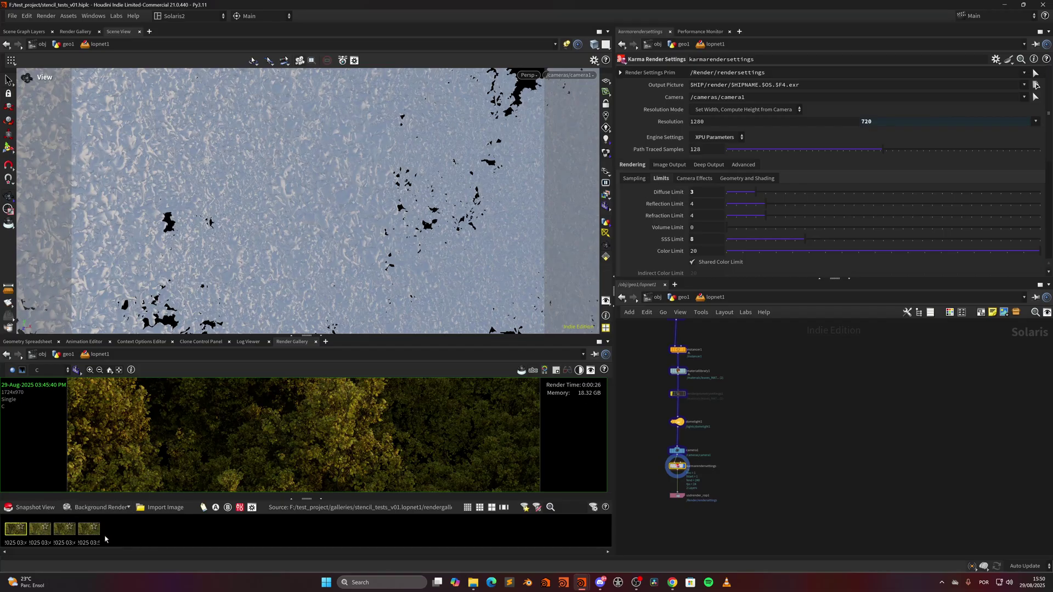
Display the newest snapshot in the render gallery and return to the first one to compare them
left_click(89, 528)
left_click(19, 530)
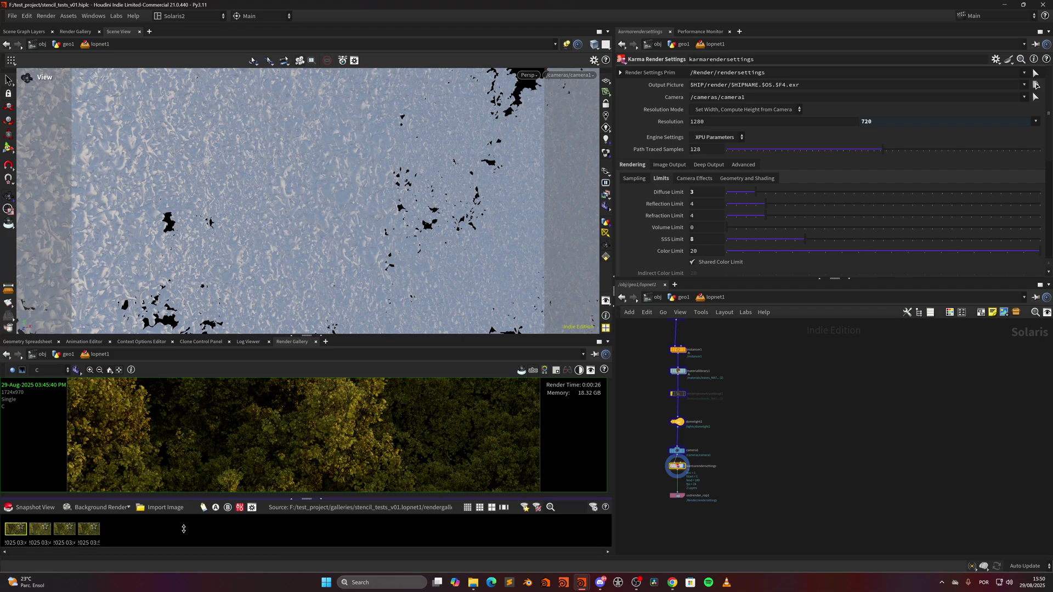
Set switch1's selected input to 0 to use the reference3 trees
middle_click_drag(733, 368, 735, 477)
middle_click_drag(720, 439, 727, 370)
left_click(691, 424)
left_click(727, 84)
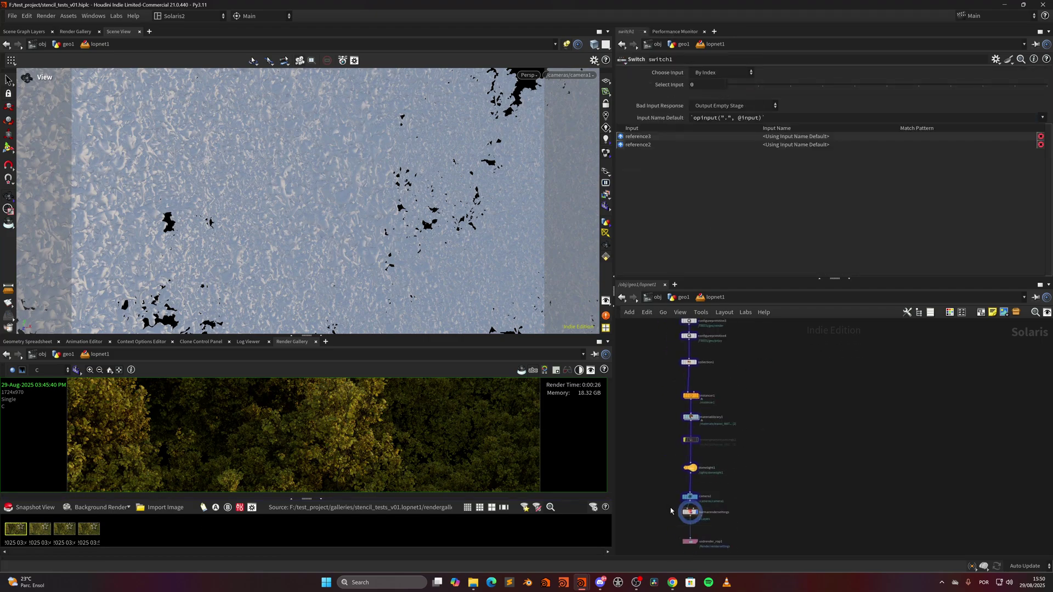
Select the Karma render settings node, switch the viewport to Karma XPU and restart the render with the reference3 trees
left_click(689, 513)
left_click(528, 75)
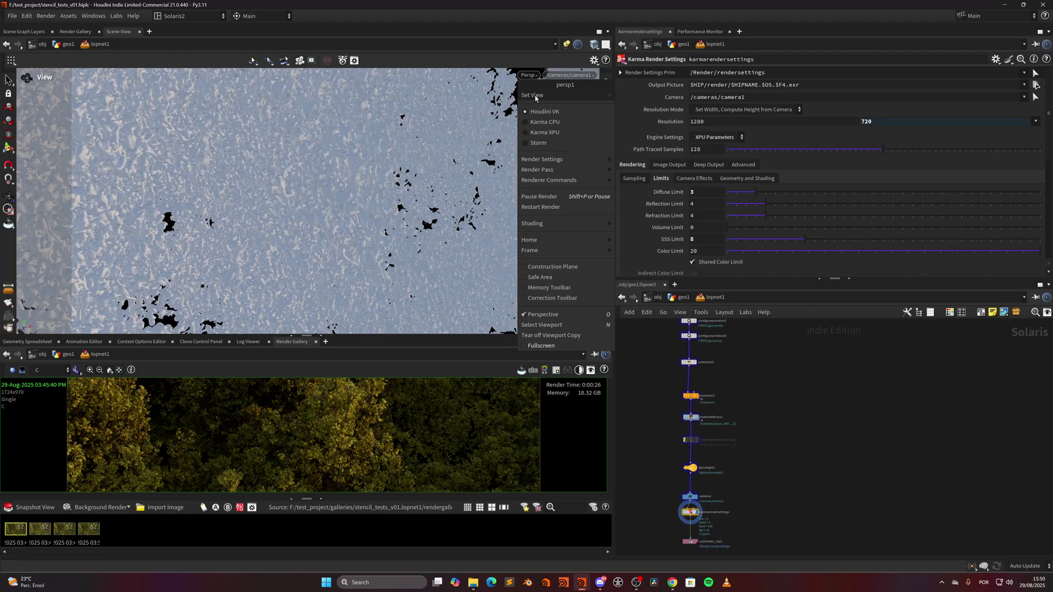
left_click(518, 117)
left_click(514, 74)
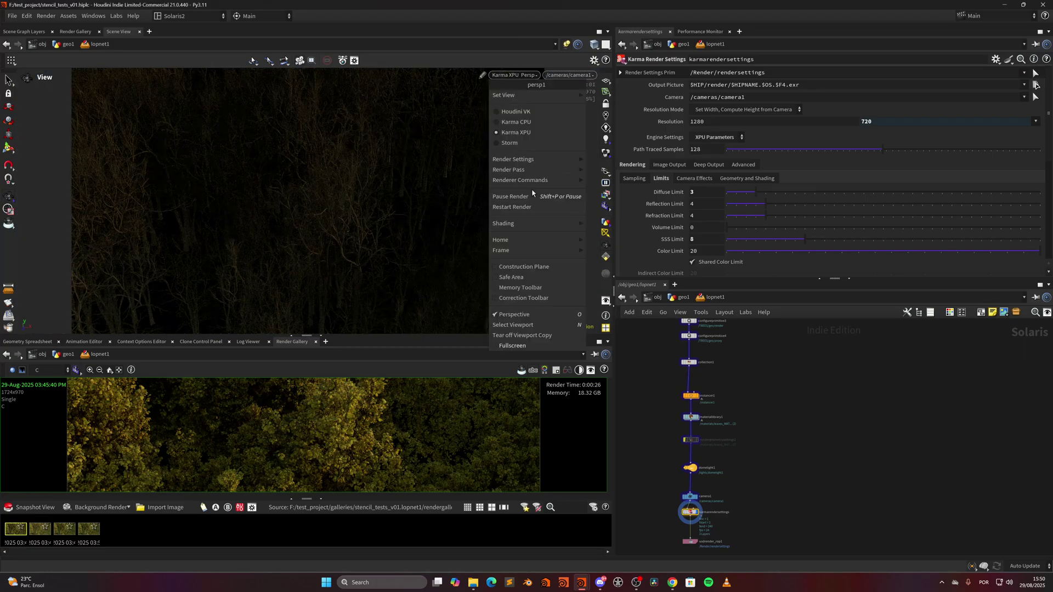
left_click(494, 203)
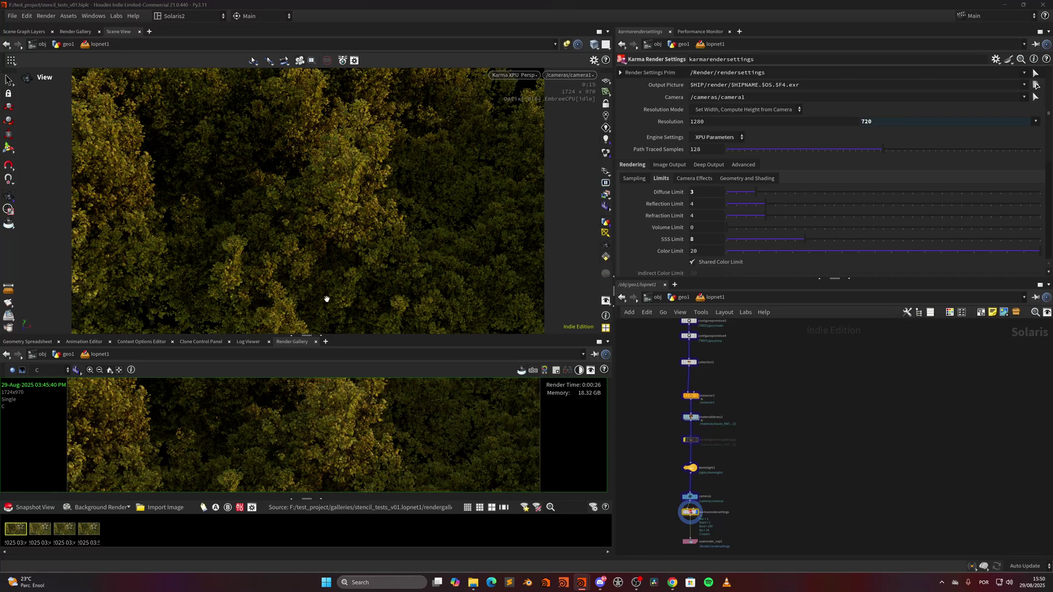
Save a snapshot of the reference3 render to the gallery and delete the first snapshot
left_click(35, 507)
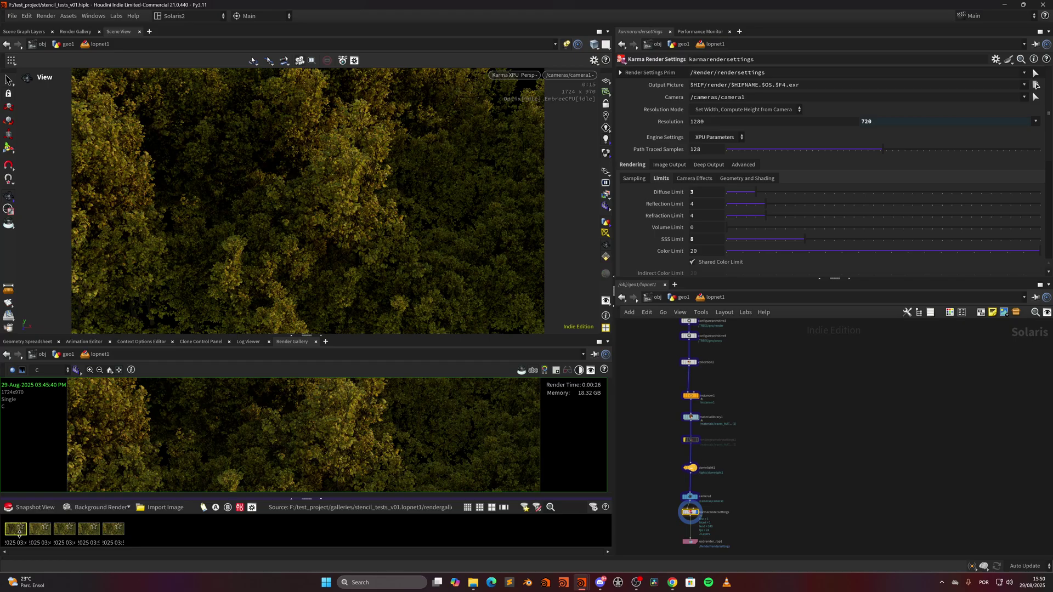
key("Delete")
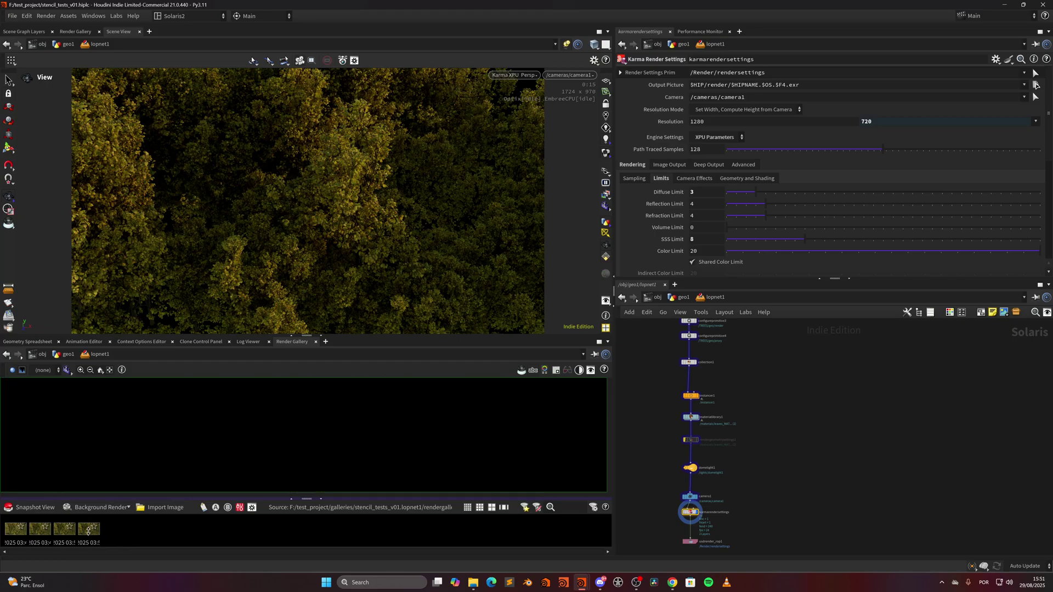
Display the four remaining gallery snapshots in turn to compare their images and render times
left_click(89, 532)
left_click(10, 533, "shift")
left_click(91, 532)
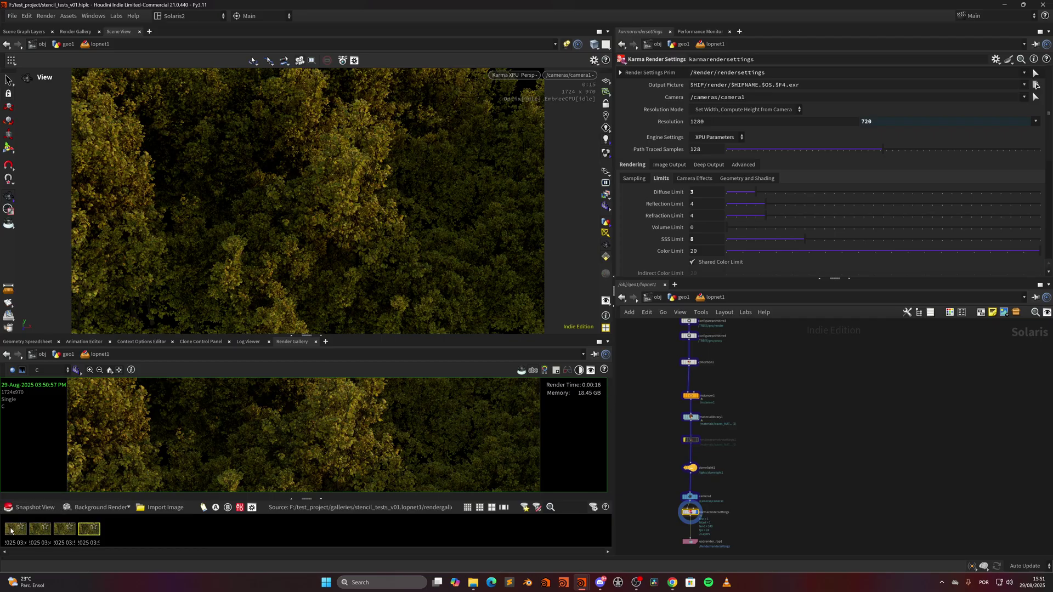
left_click(15, 531)
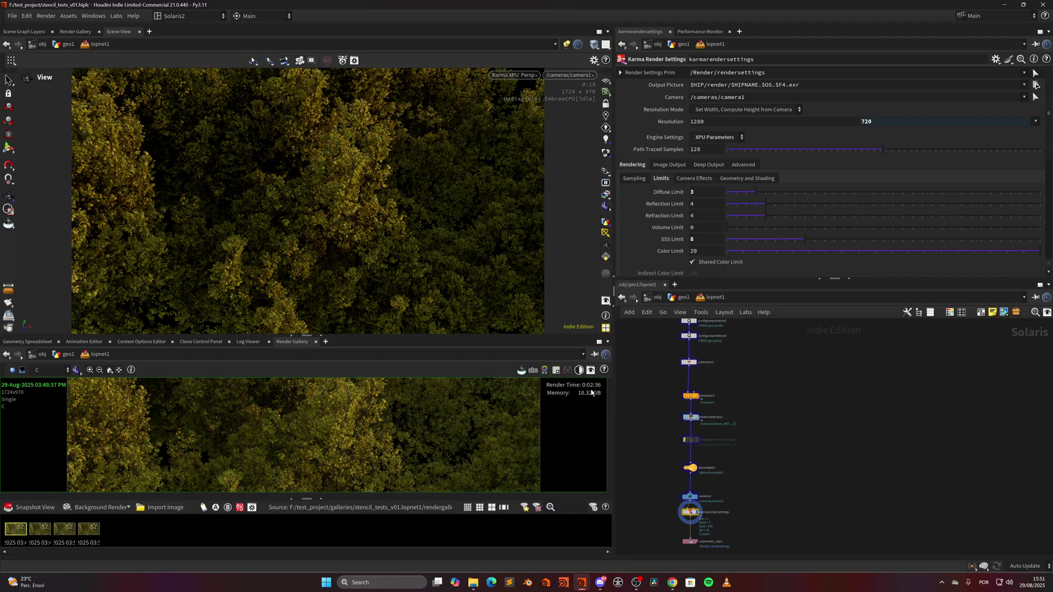
left_click(38, 532)
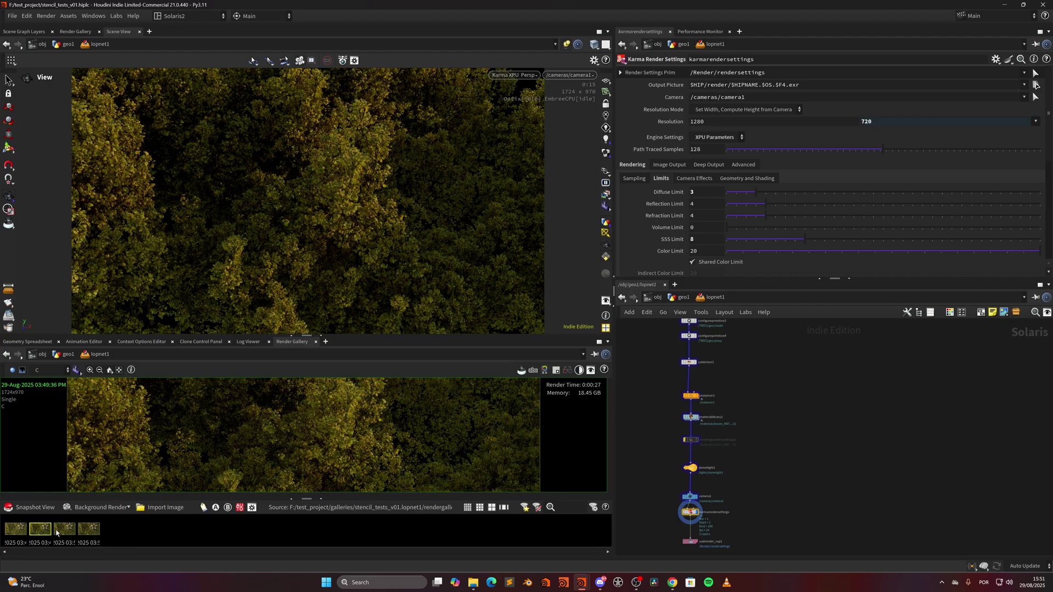
left_click(67, 533)
left_click(88, 532)
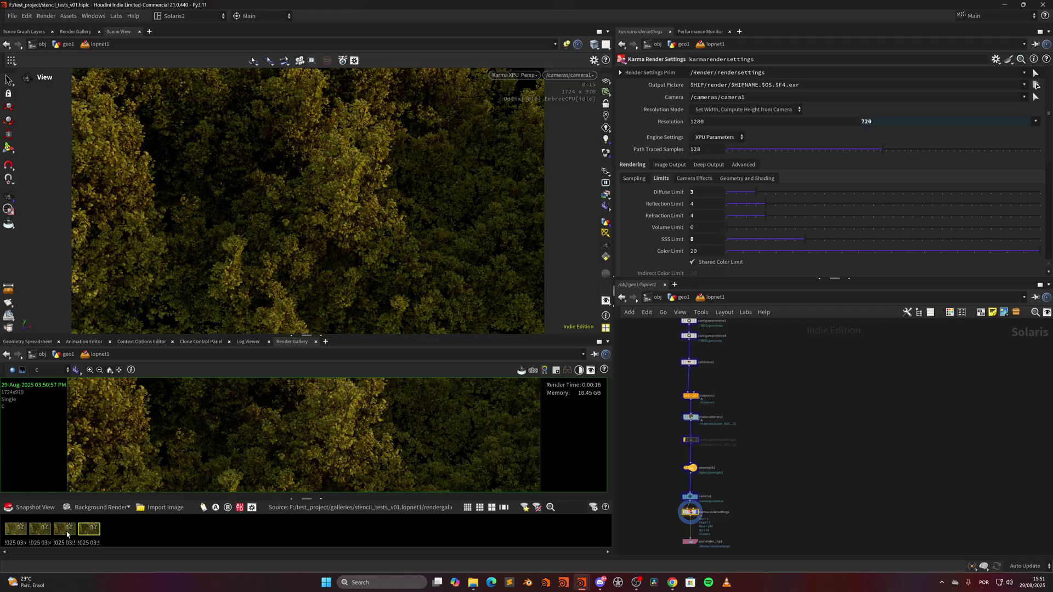
Alternate between the third and fourth snapshots to compare the foliage and render times
left_click(63, 532)
left_click(85, 530)
left_click(63, 532)
left_click(84, 532)
left_click(65, 532)
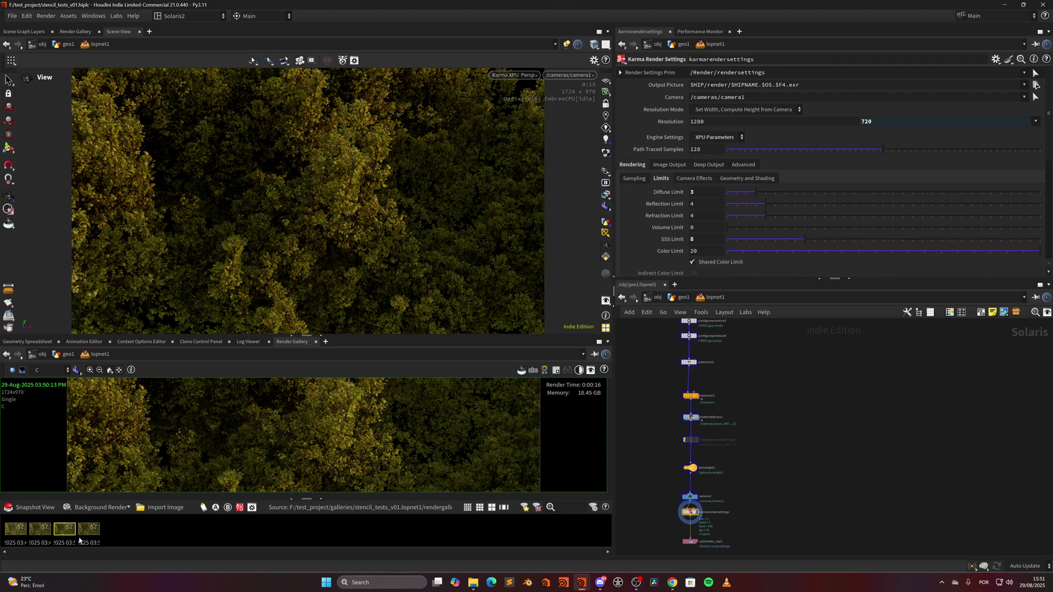
left_click(88, 531)
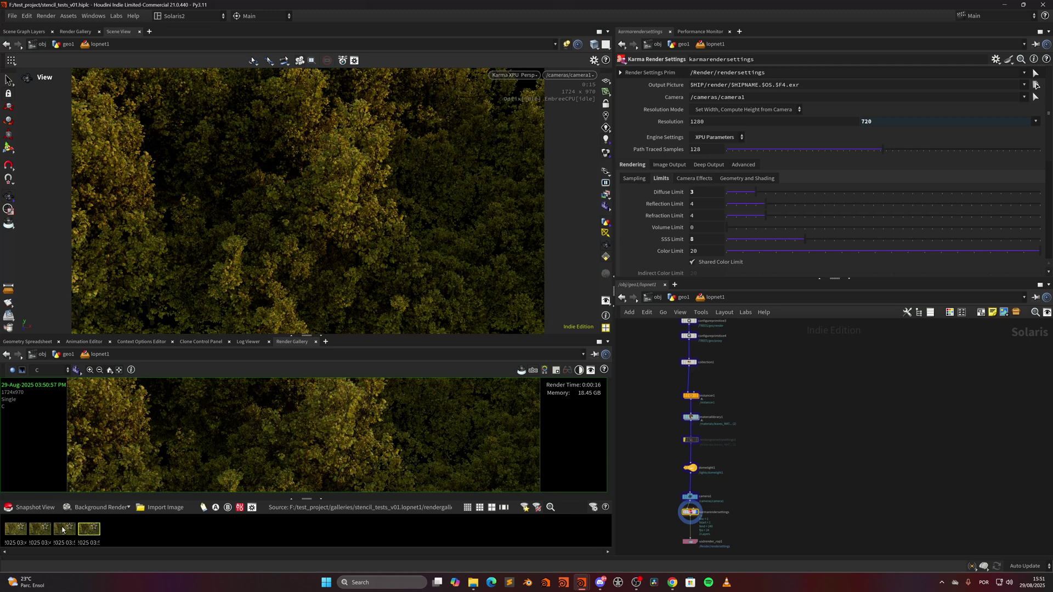
Revisit the snapshots in the render gallery, contrasting the first two renders with the last two
left_click(69, 530)
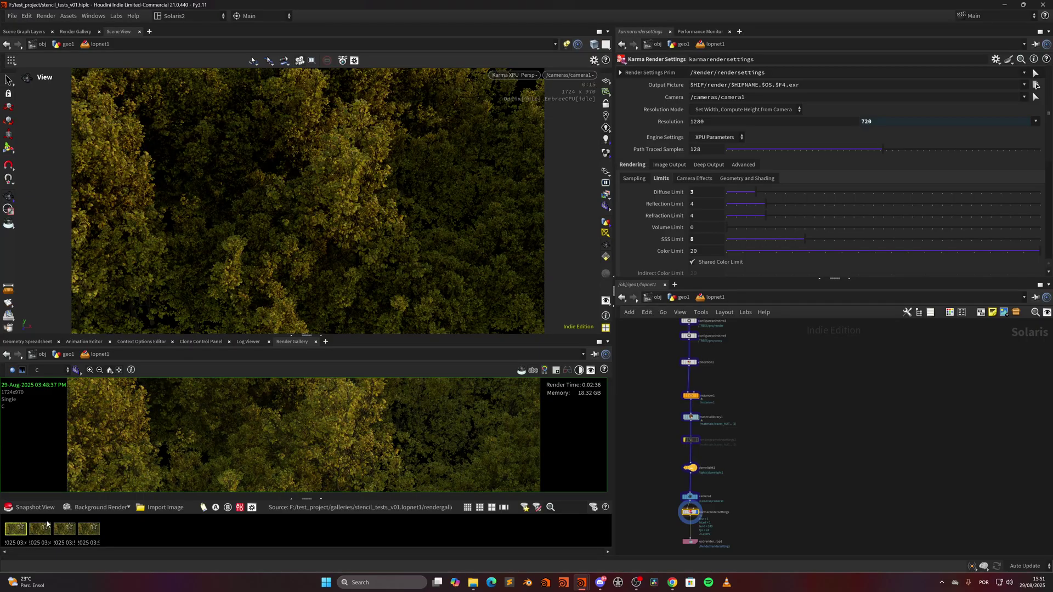
left_click(88, 531)
left_click(63, 530)
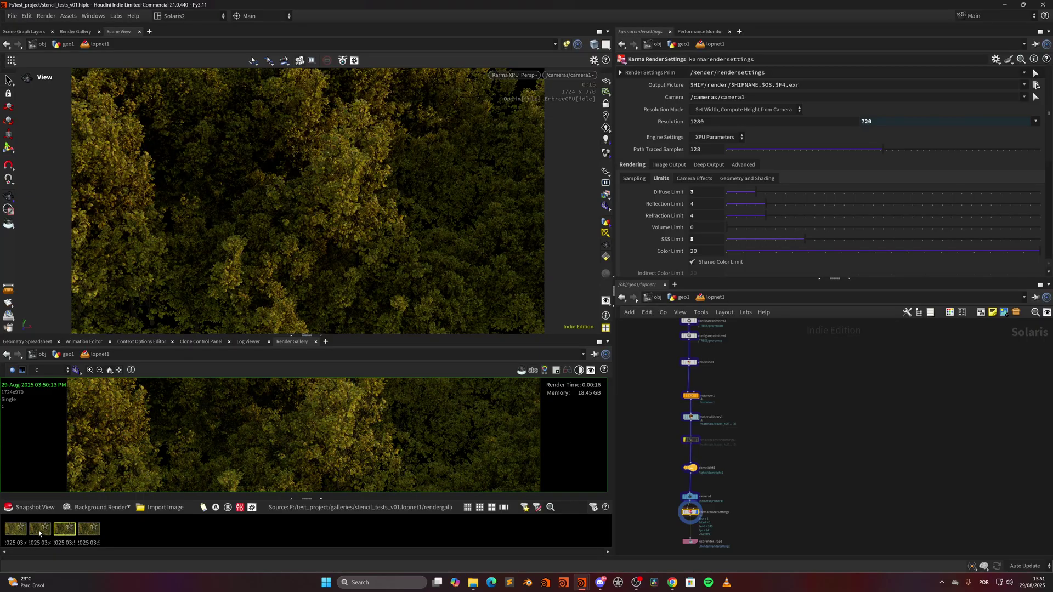
left_click(39, 531)
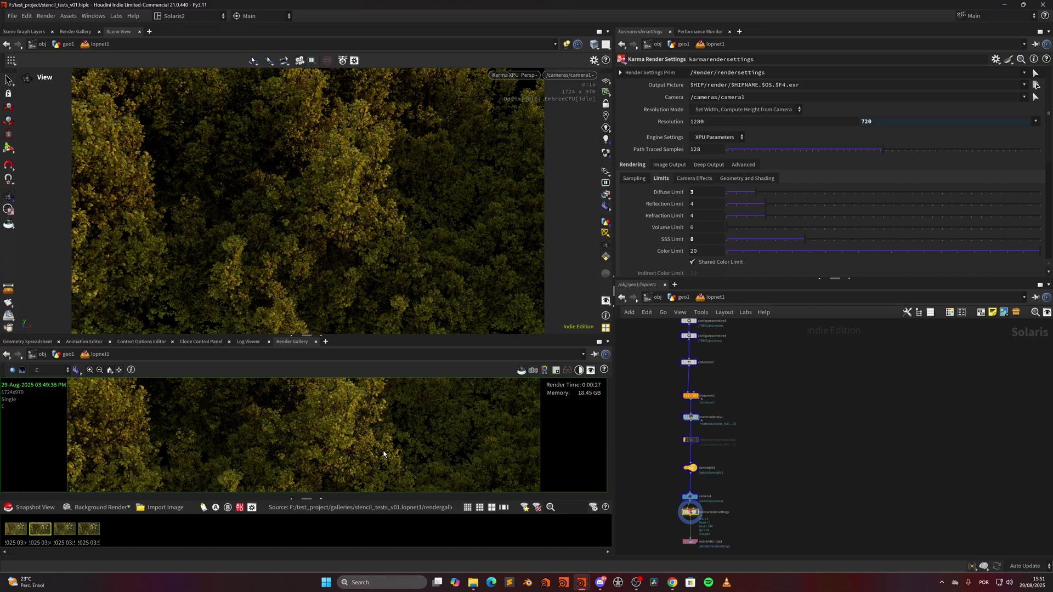
left_click(65, 534)
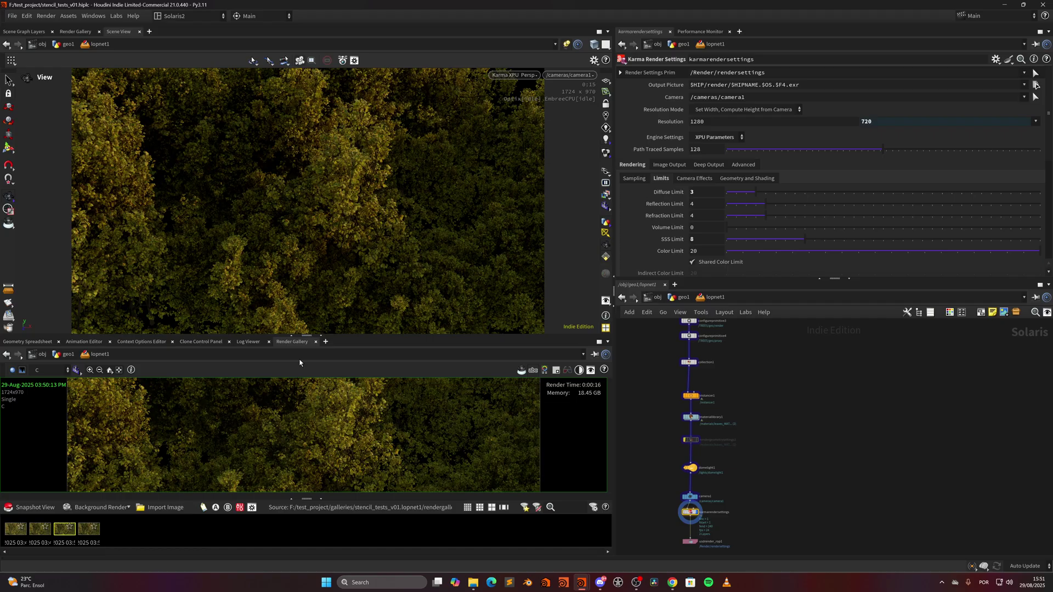
left_click(82, 531)
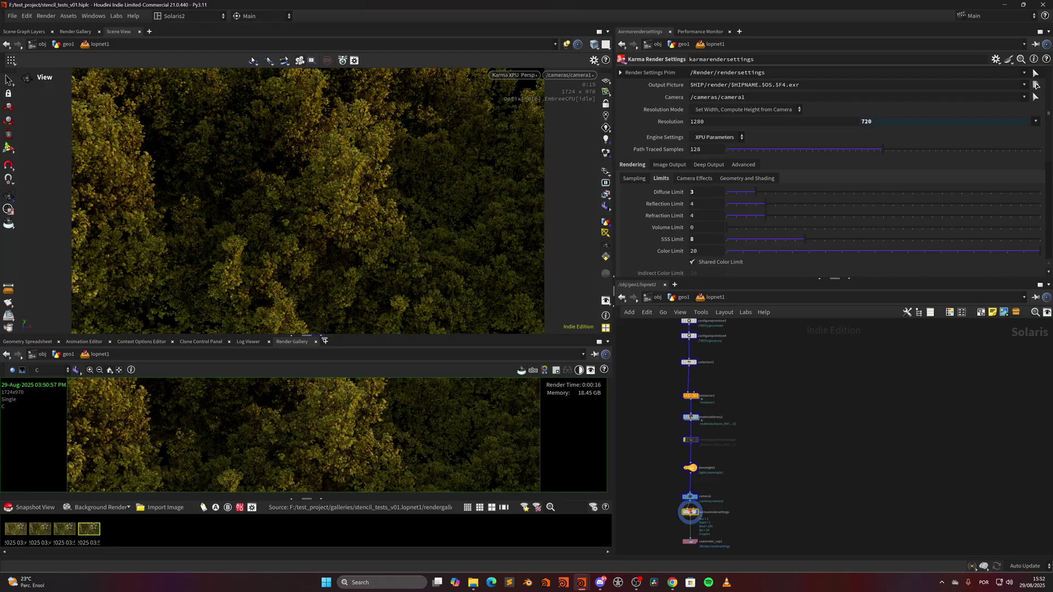
Switch the viewport to Houdini VK, leave the camera view to see the whole forest, and collapse the render gallery pane
left_click(514, 77)
left_click(514, 113)
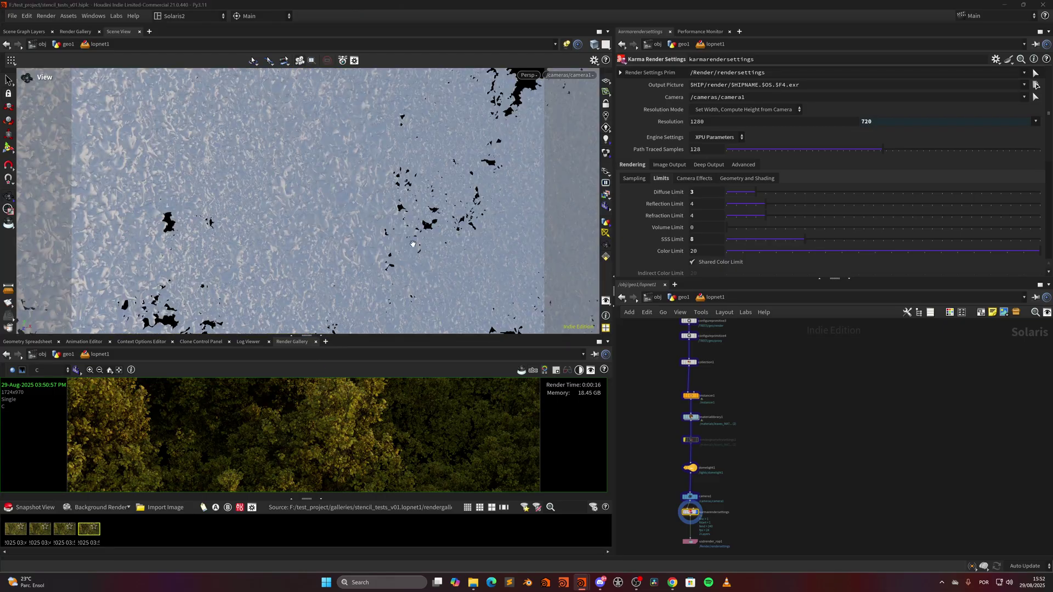
right_click_drag(413, 244, 208, 304)
middle_click_drag(208, 304, 160, 332)
middle_click_drag(345, 316, 311, 319)
left_click(322, 336)
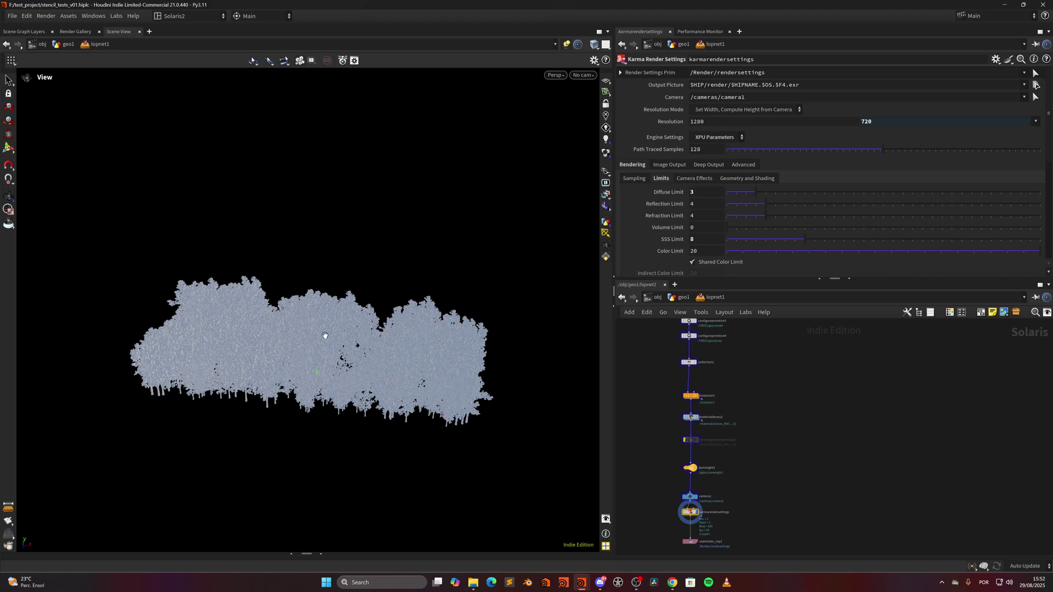
right_click_drag(327, 334, 310, 332)
scroll(310, 332, "up", 1)
Go up to the geo1 network and switch to the initial_layout desktop to see the tree-building nodes
left_click(684, 297)
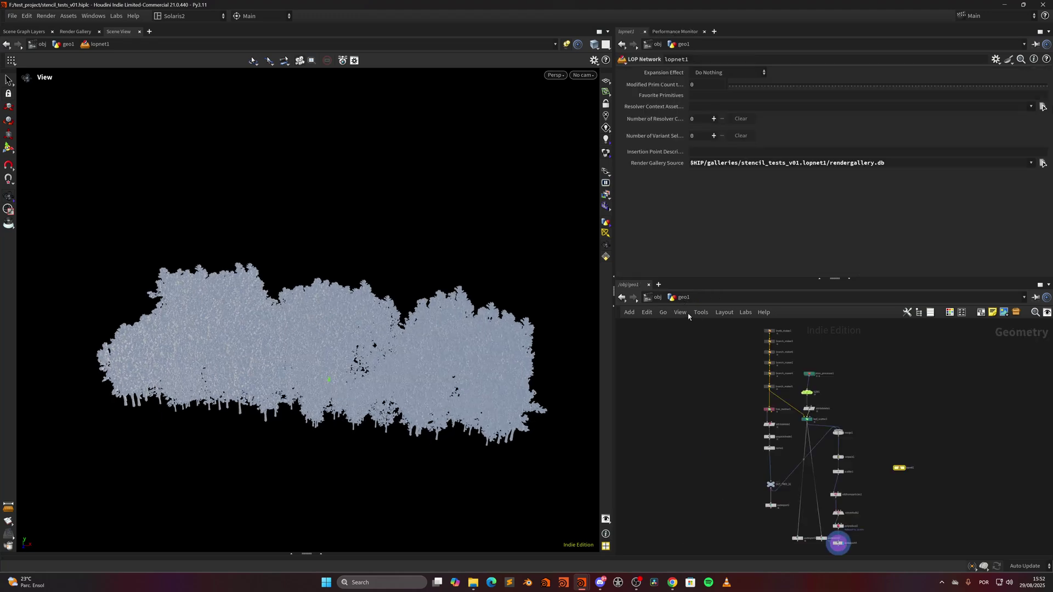
left_click(178, 17)
left_click(210, 193)
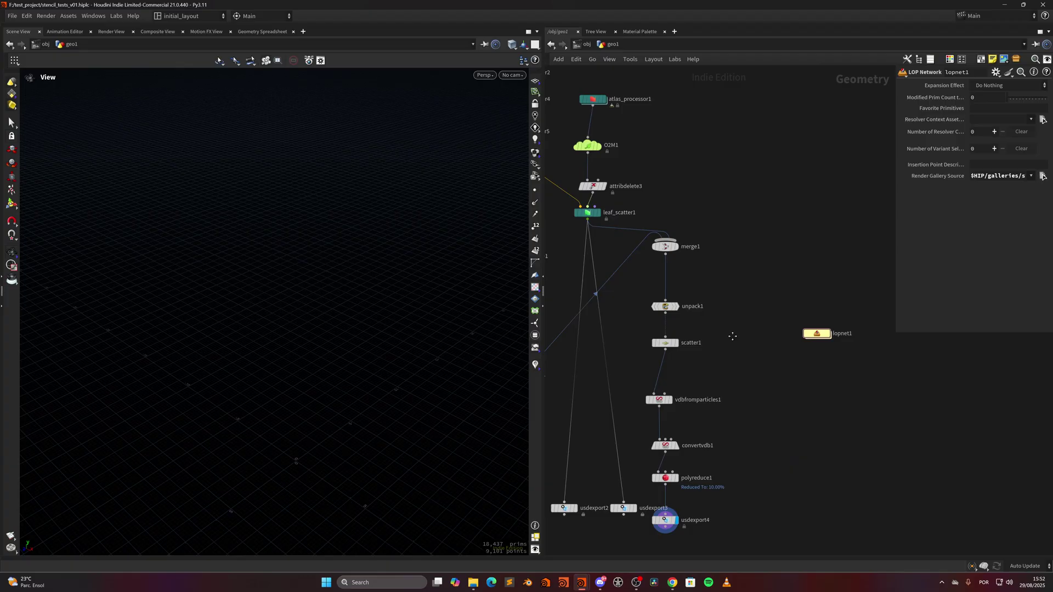
middle_click_drag(732, 336, 777, 343)
middle_click_drag(614, 390, 700, 481)
middle_click_drag(671, 385, 622, 379)
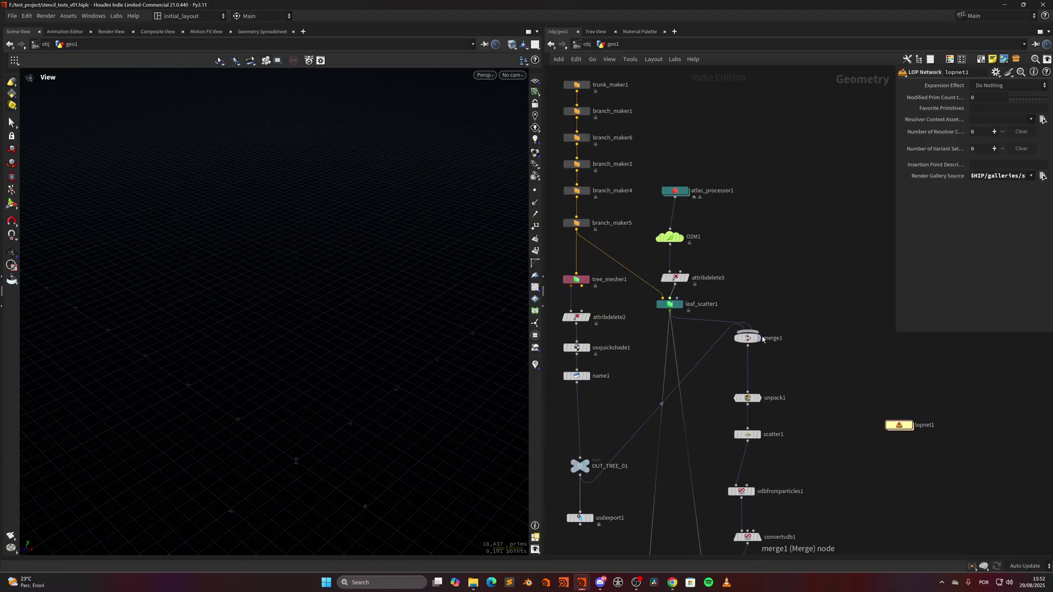
Display the merge1 node and examine the complete tree in the viewport
left_click(759, 338)
scroll(357, 328, "up", 2)
left_click_drag(307, 343, 377, 320)
scroll(356, 334, "up", 2)
scroll(357, 335, "down", 2)
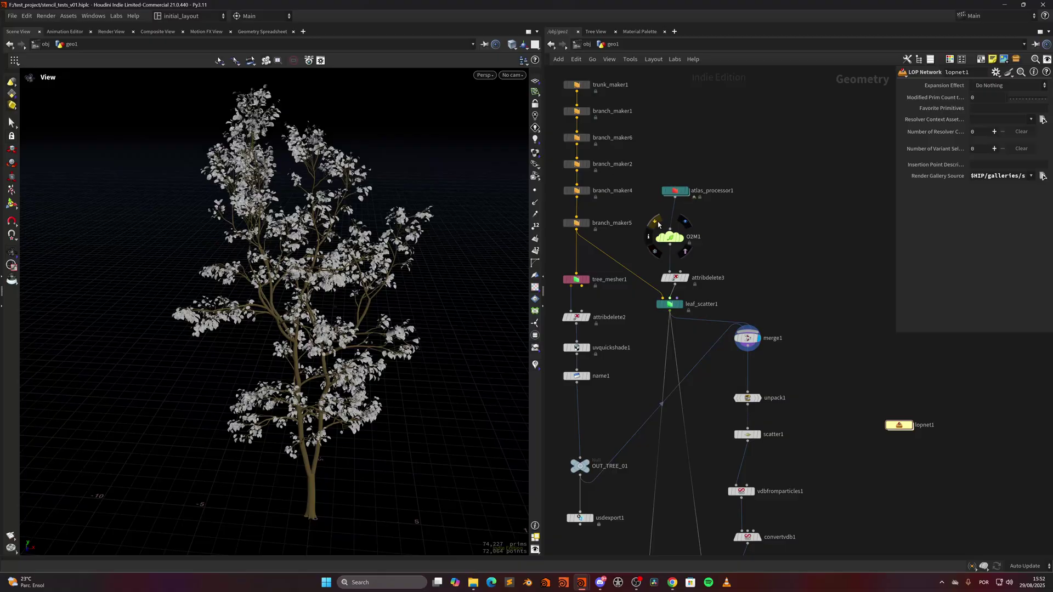
Bypass the O2M1 and attribdelete3 nodes feeding leaf_scatter1 and inspect the coloured leaves
left_click(658, 238)
left_click(664, 277)
left_click_drag(459, 320, 438, 335)
scroll(374, 352, "up", 2)
middle_click_drag(658, 129, 689, 290)
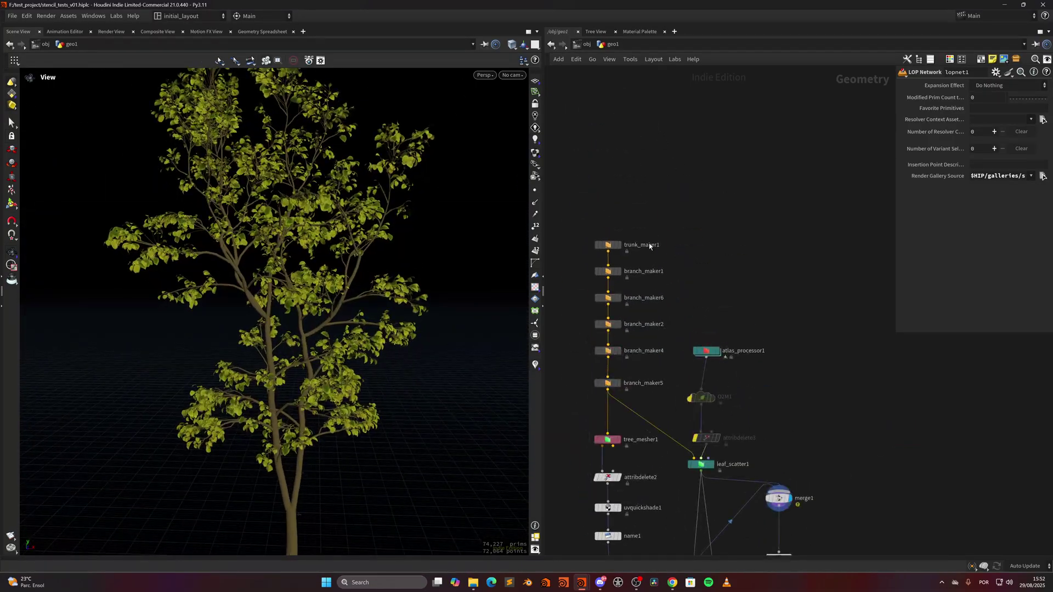
Display the tree chain node by node from trunk_maker1 through the branch makers to tree_mesher1
left_click(619, 245)
left_click(608, 244)
key("Down")
key("Down")
key("Down")
key("Down")
key("Down")
key("Down")
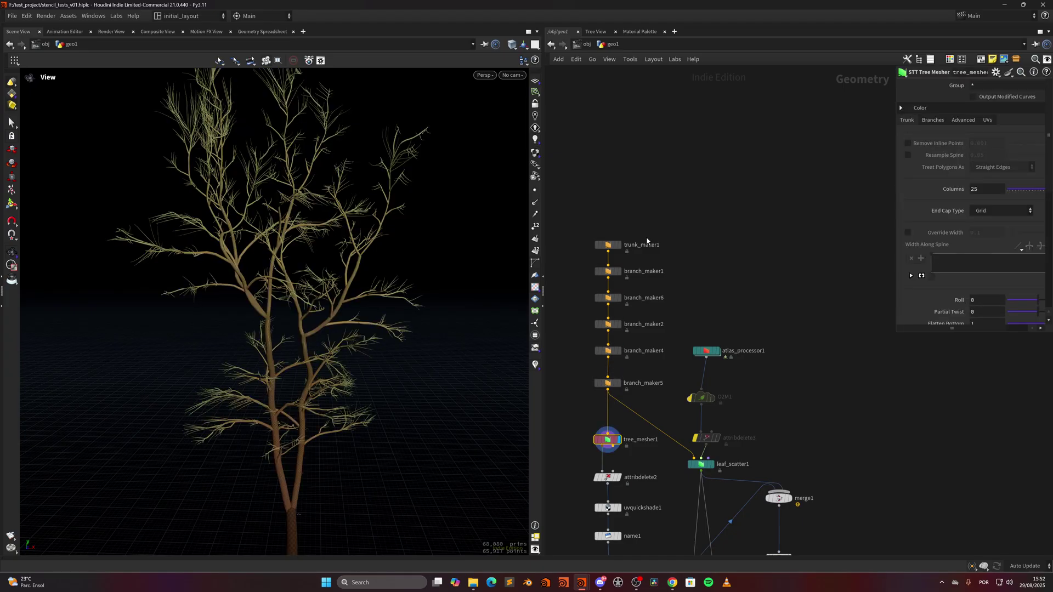
Display and select leaf_scatter1 to examine the scattered leaves and its full parameters
middle_click_drag(675, 432, 650, 308)
middle_click_drag(753, 324, 749, 301)
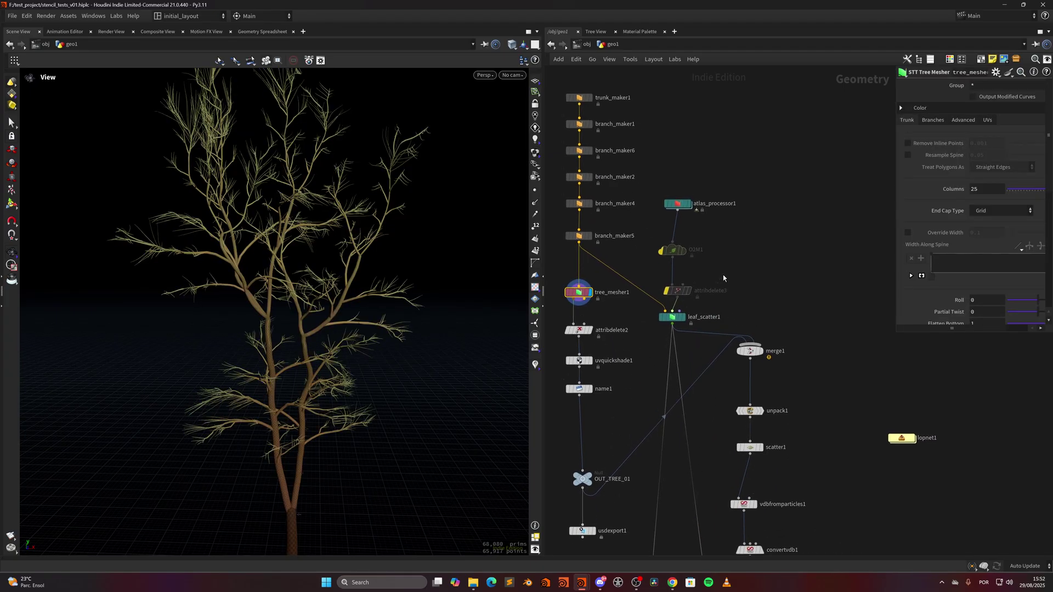
left_click(682, 317)
left_click(672, 316)
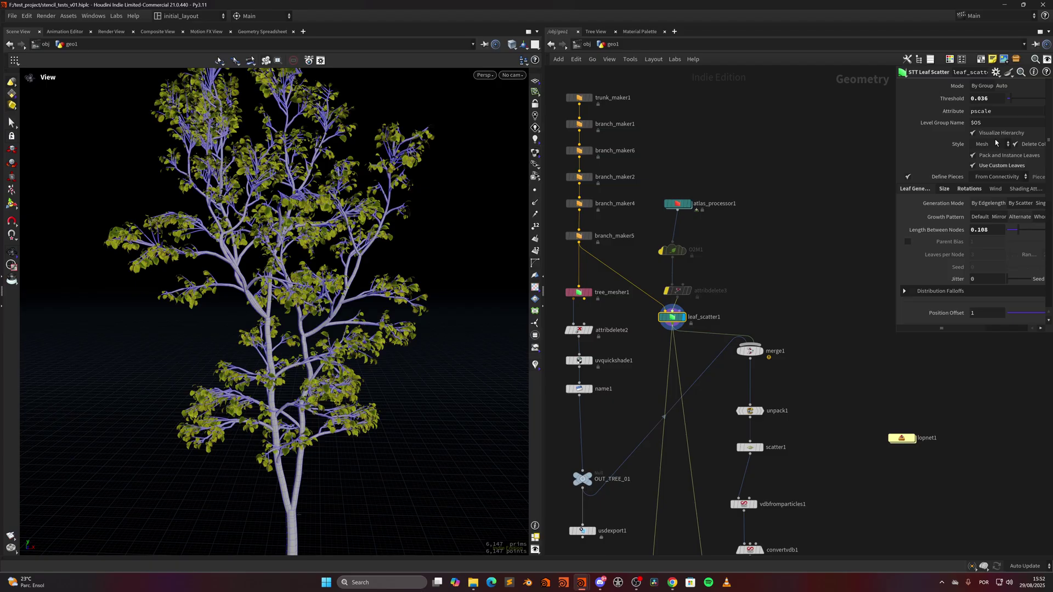
mouse_move(891, 137)
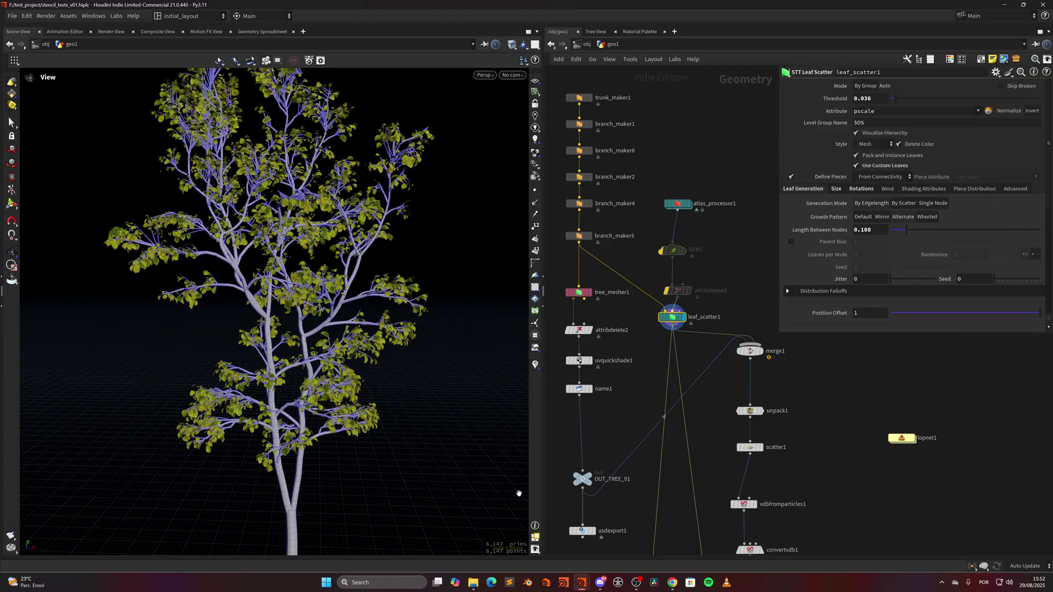
Display the proxy chain stage by stage from unpack1 through scatter1 and vdbfromparticles1 to convertvdb1
middle_click_drag(721, 408, 648, 303)
left_click(693, 292)
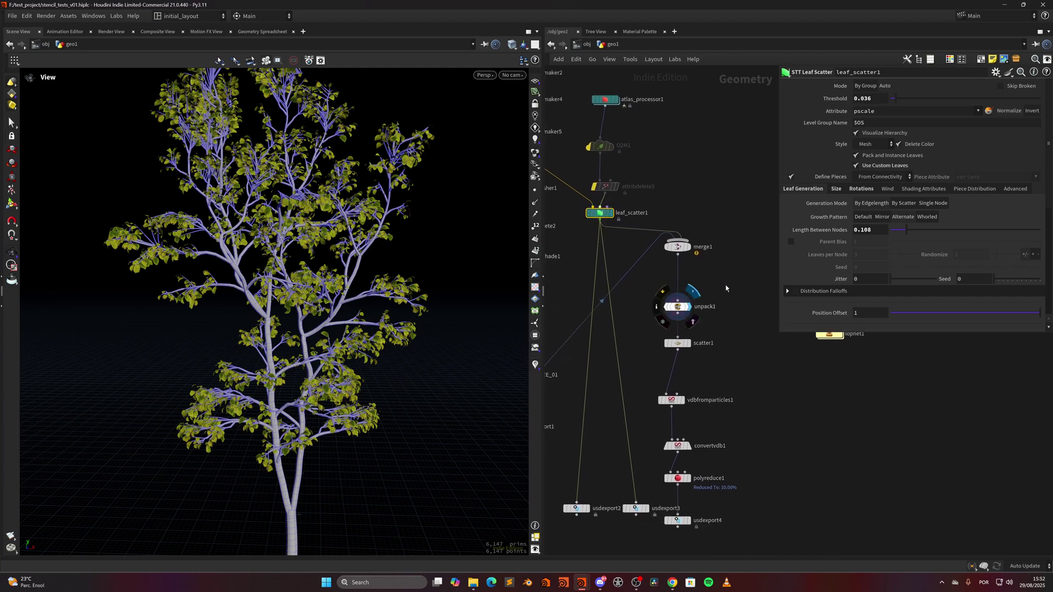
middle_click_drag(724, 347, 703, 329)
left_click(693, 302)
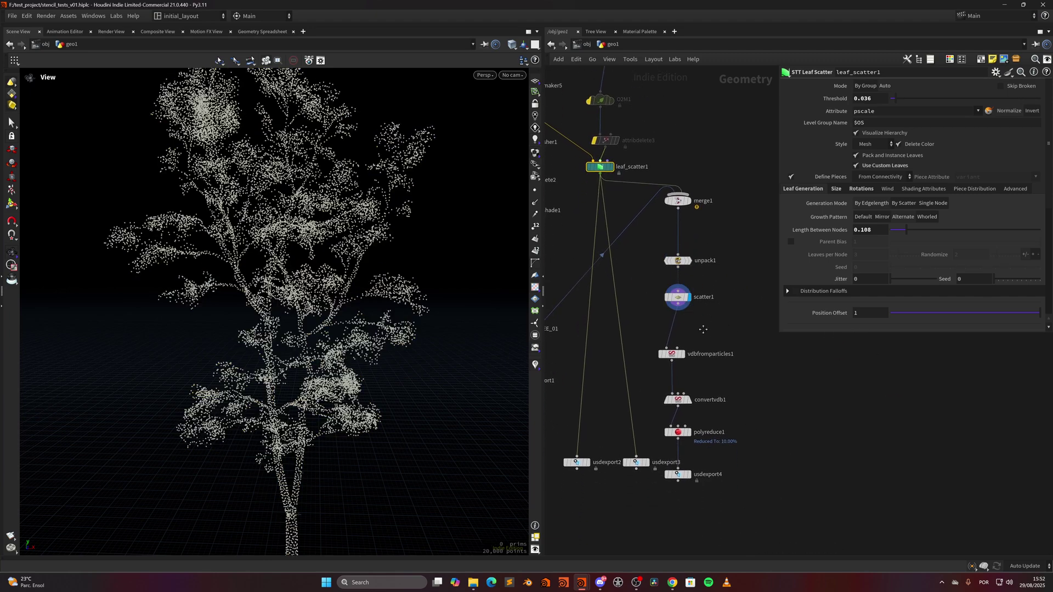
left_click(682, 348)
scroll(682, 347, "down", 1)
left_click(686, 366)
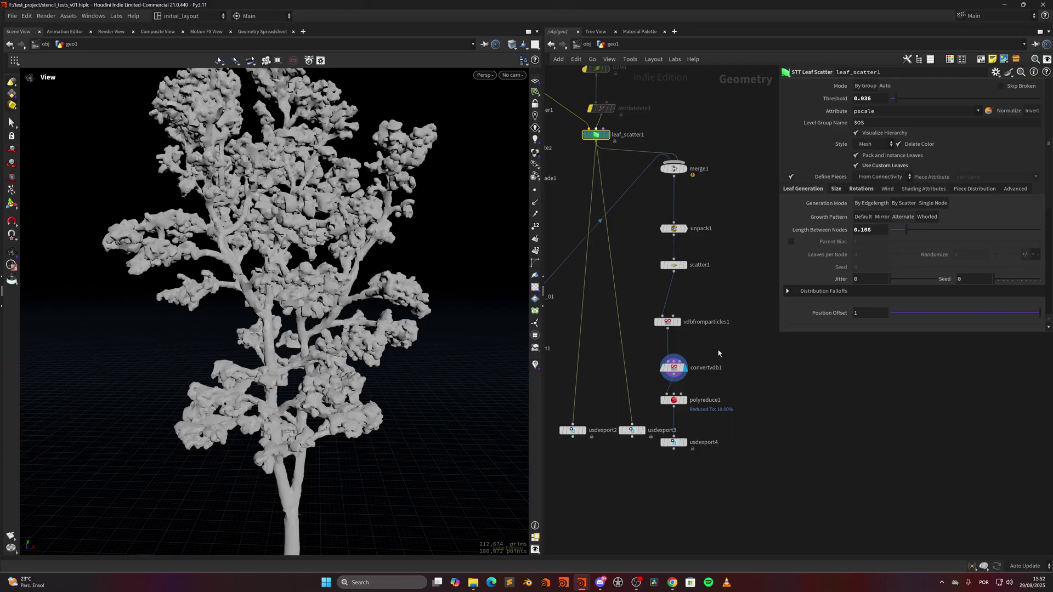
Inspect convertvdb1's settings, display the polyreduce1 result, and open the export settings of usdexport4
scroll(685, 365, "down", 1)
left_click(675, 342)
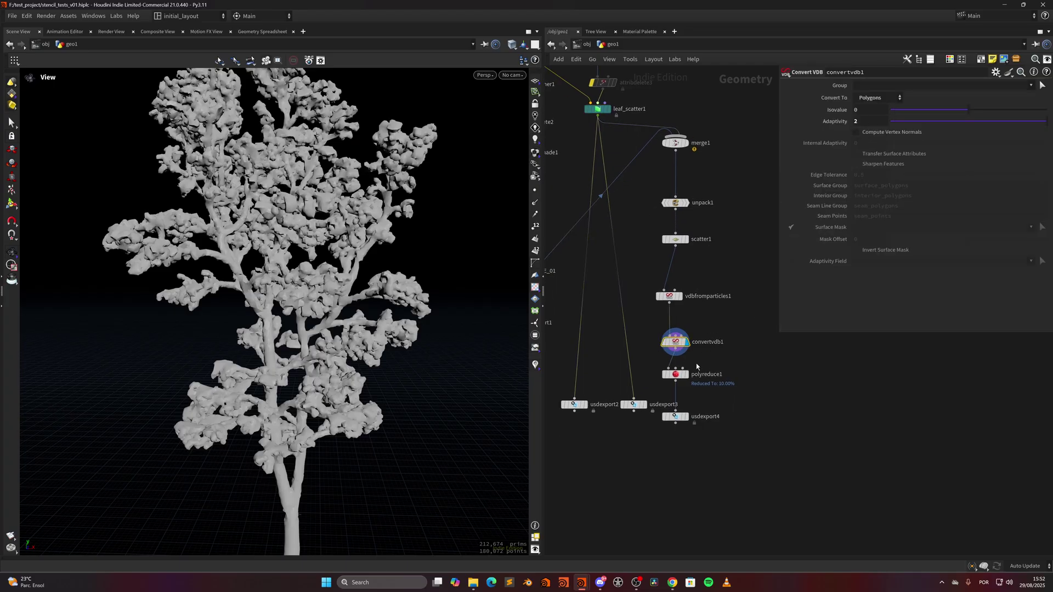
left_click(690, 362)
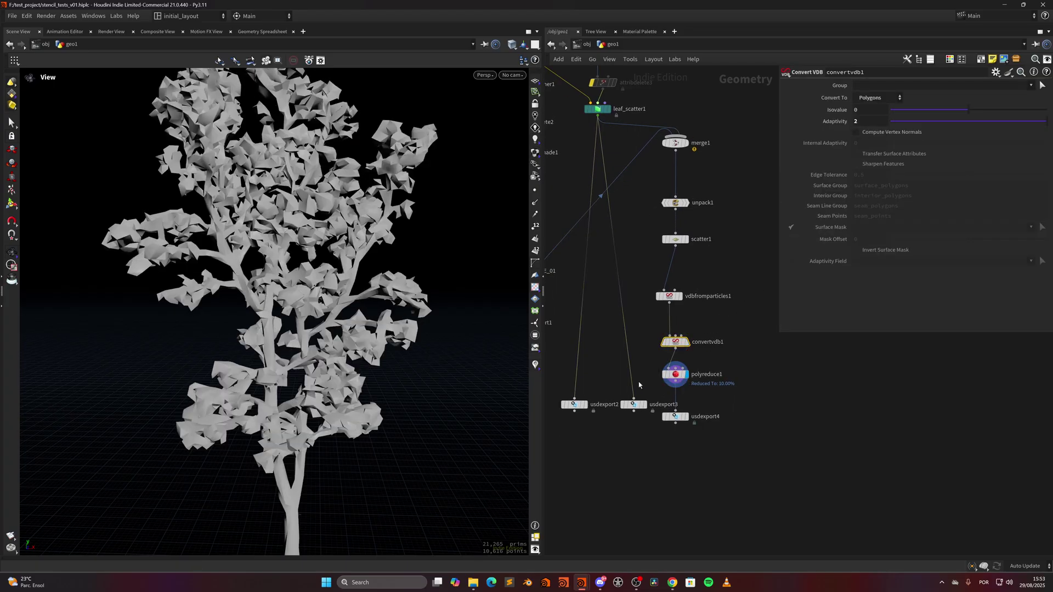
left_click(685, 416)
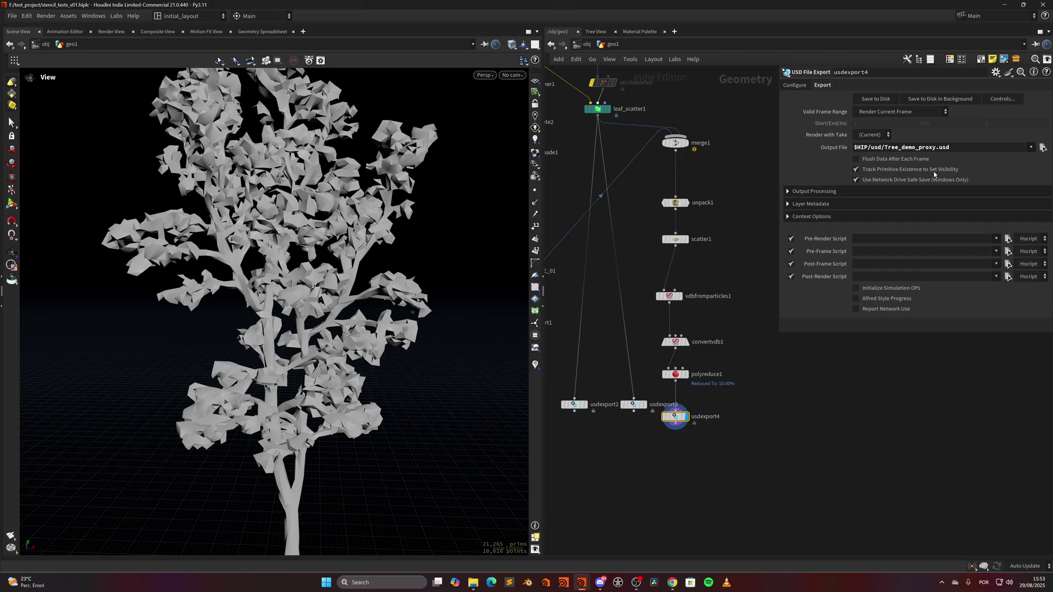
Display leaf_scatter1, OUT_TREE_01 and merge1 in turn to examine the leaves, the branches and the merged tree
middle_click_drag(576, 143, 663, 330)
middle_click_drag(636, 382, 614, 389)
left_click_drag(735, 352, 725, 377)
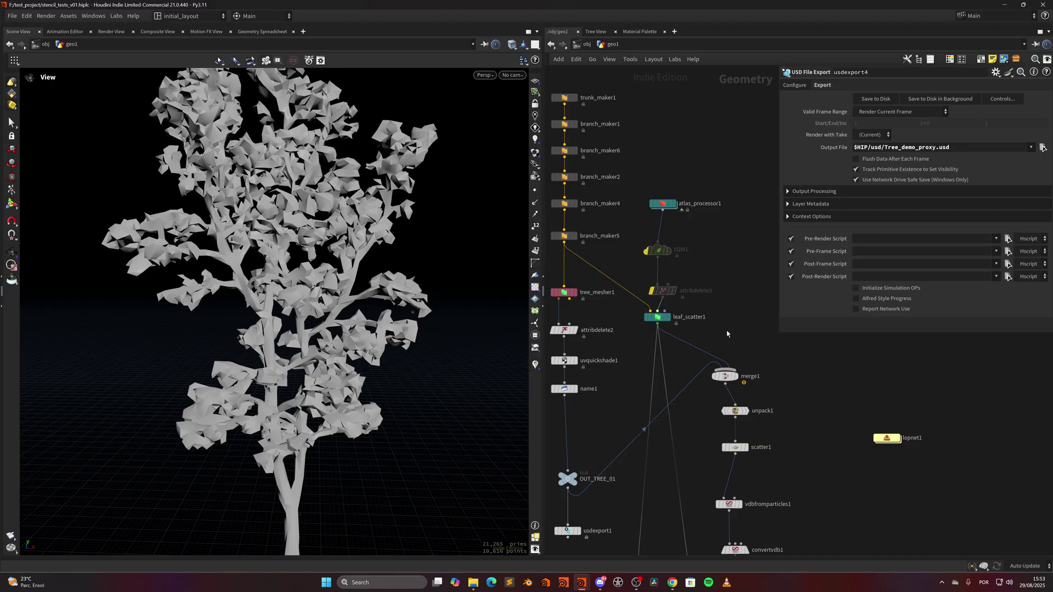
middle_click_drag(678, 362, 685, 306)
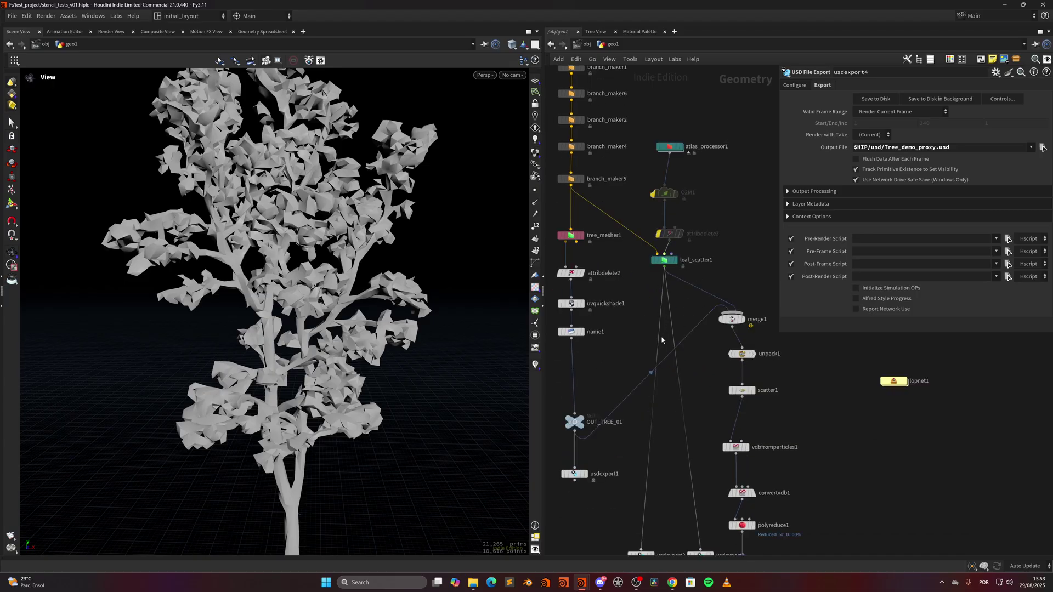
left_click(674, 262)
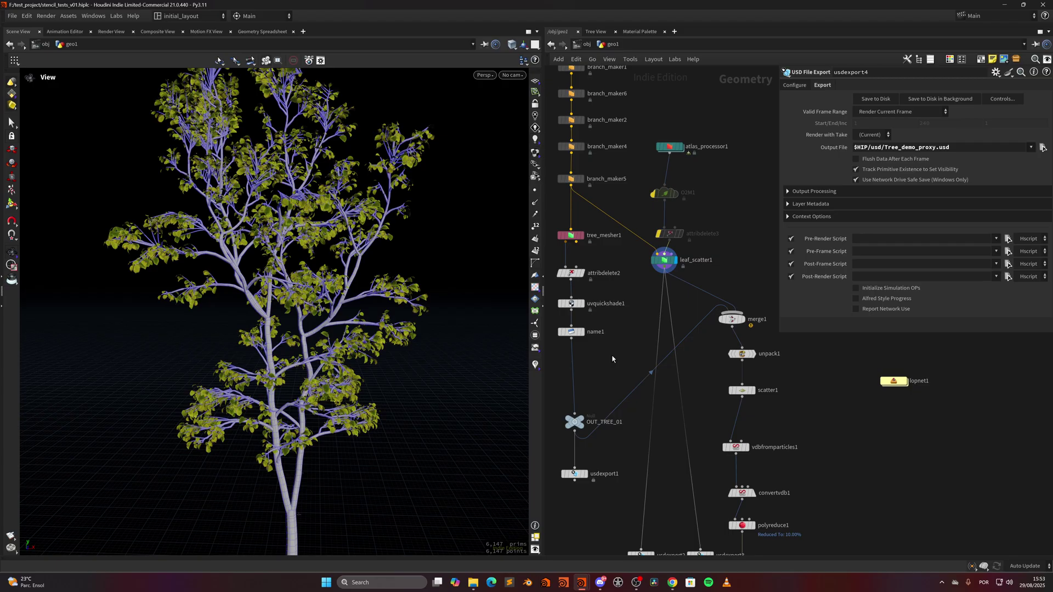
middle_click_drag(609, 382, 620, 327)
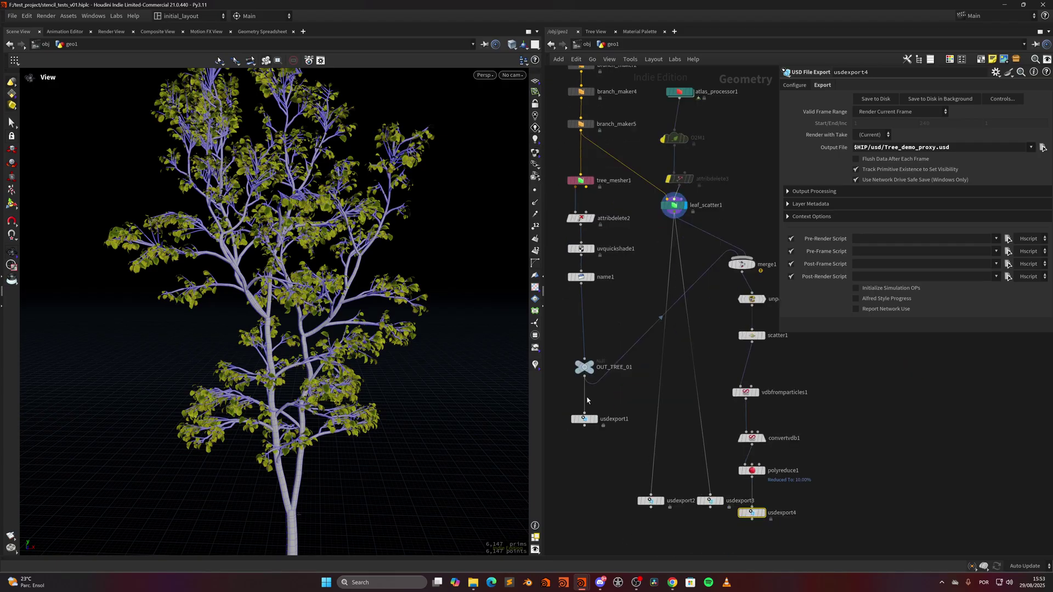
left_click(592, 368)
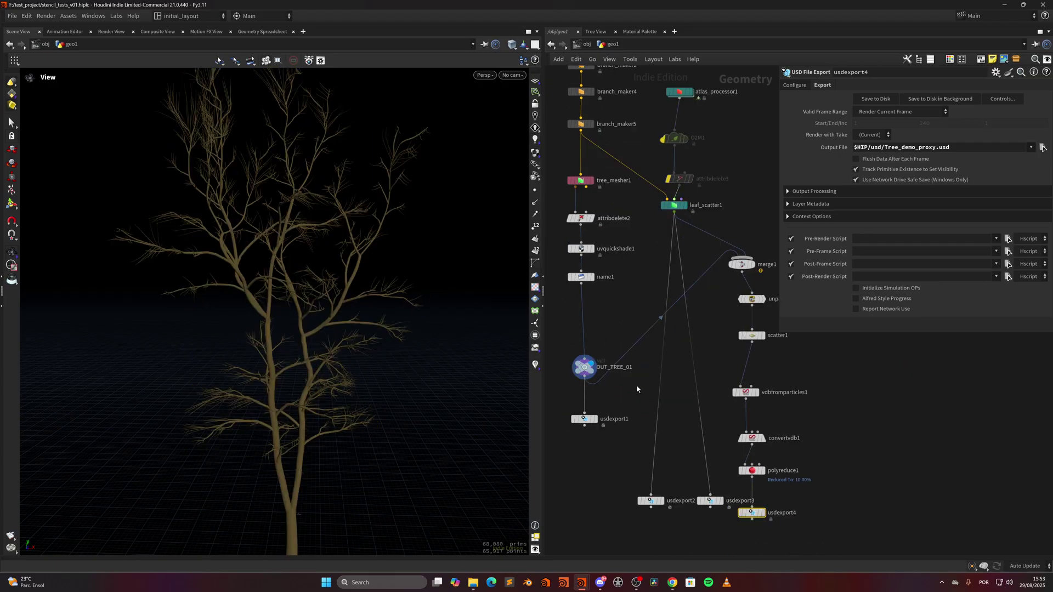
middle_click_drag(637, 390, 589, 412)
middle_click_drag(660, 336, 657, 361)
left_click(700, 311)
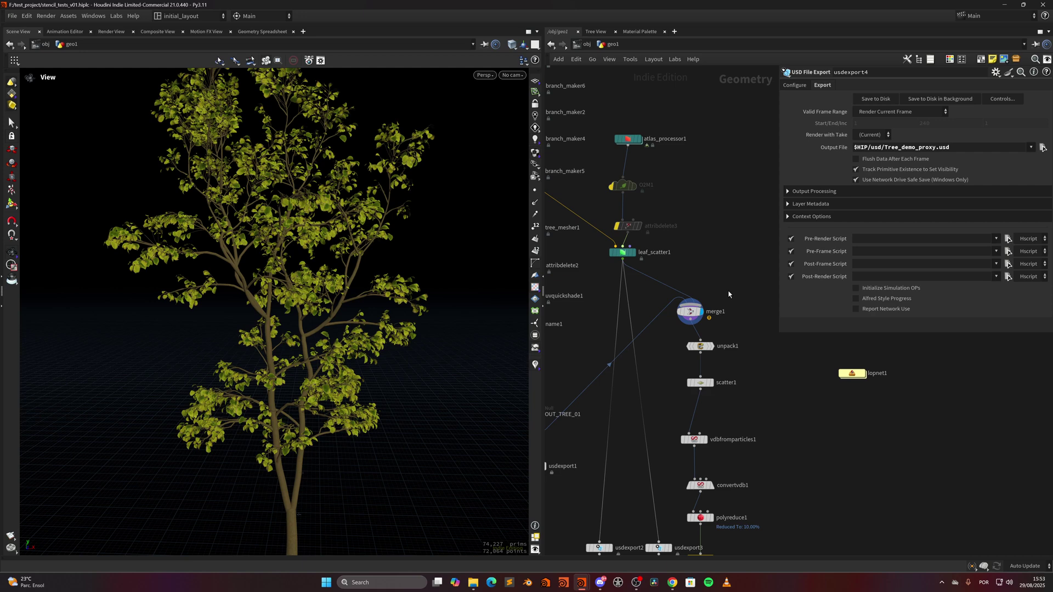
Display and select usdexport1 to examine the trunk and branches export and its output file setting
middle_click_drag(729, 294, 795, 194)
left_click(598, 372)
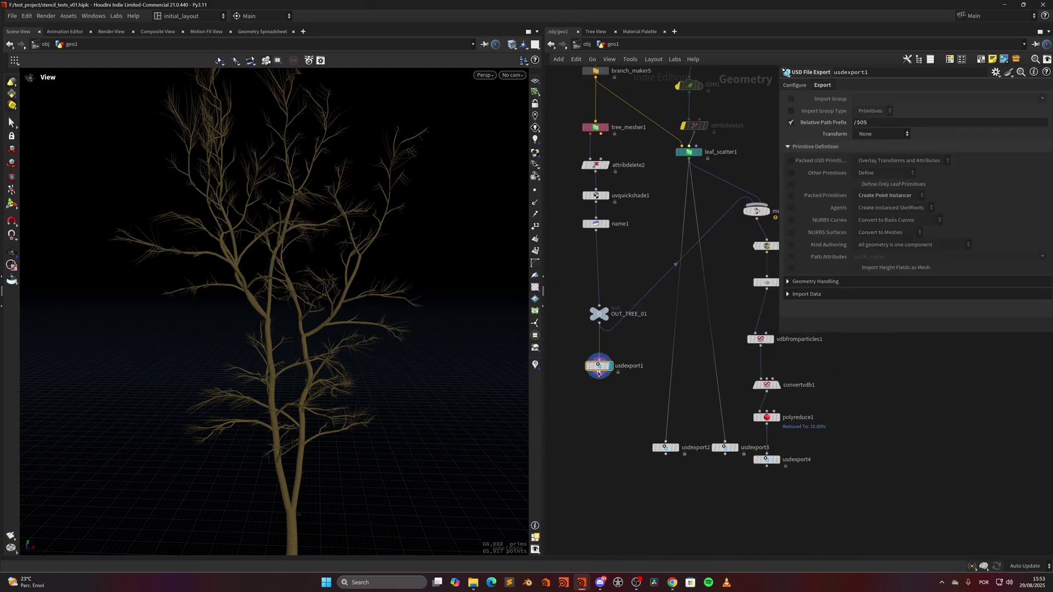
left_click(826, 86)
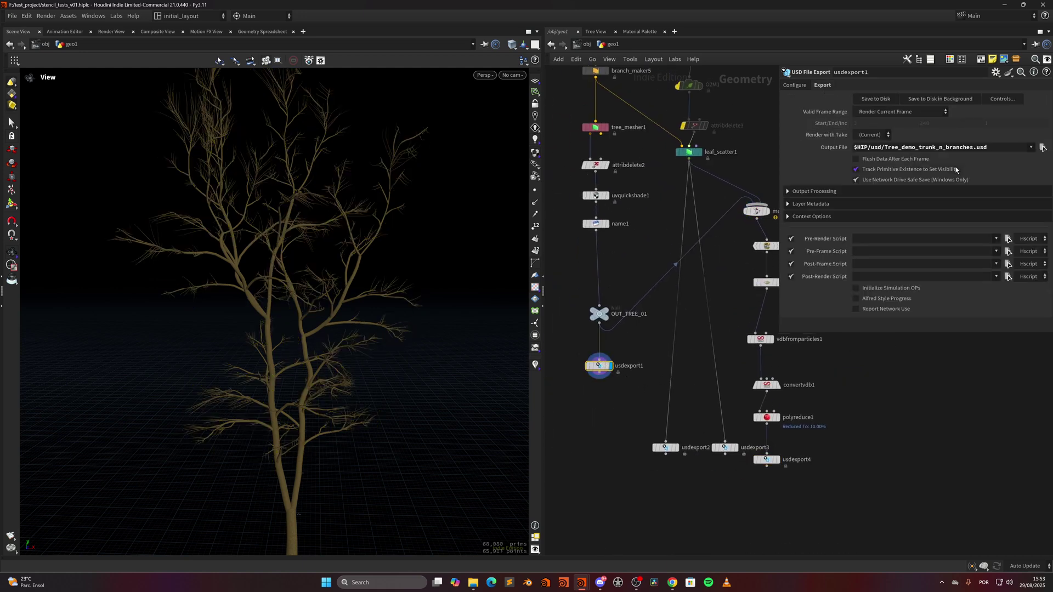
Display usdexport2 and examine its leaves output file and the Packed Primitives options in its configuration
middle_click_drag(631, 395, 591, 396)
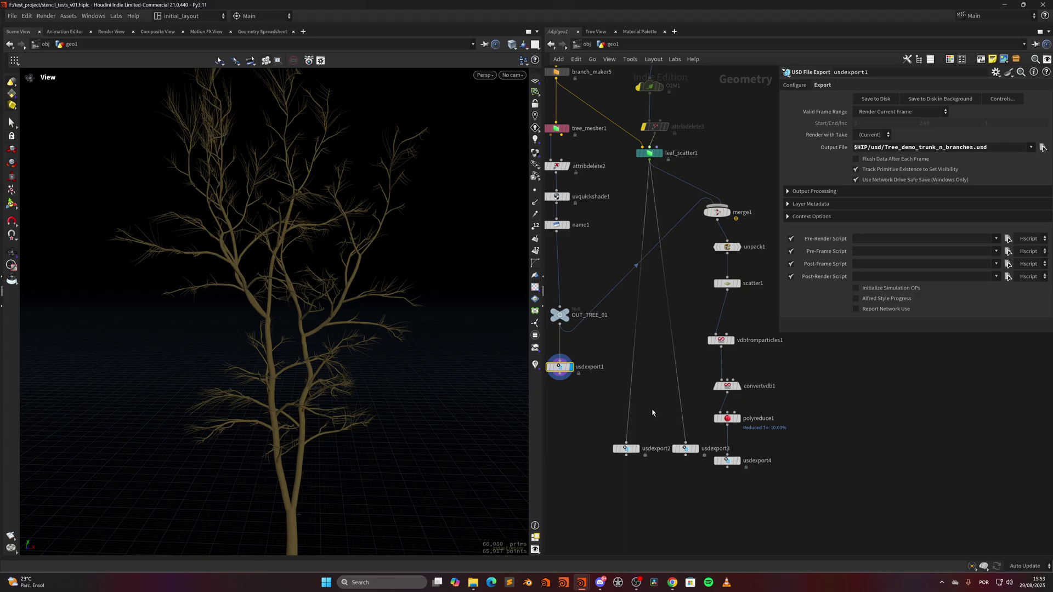
left_click(629, 449)
left_click(626, 448)
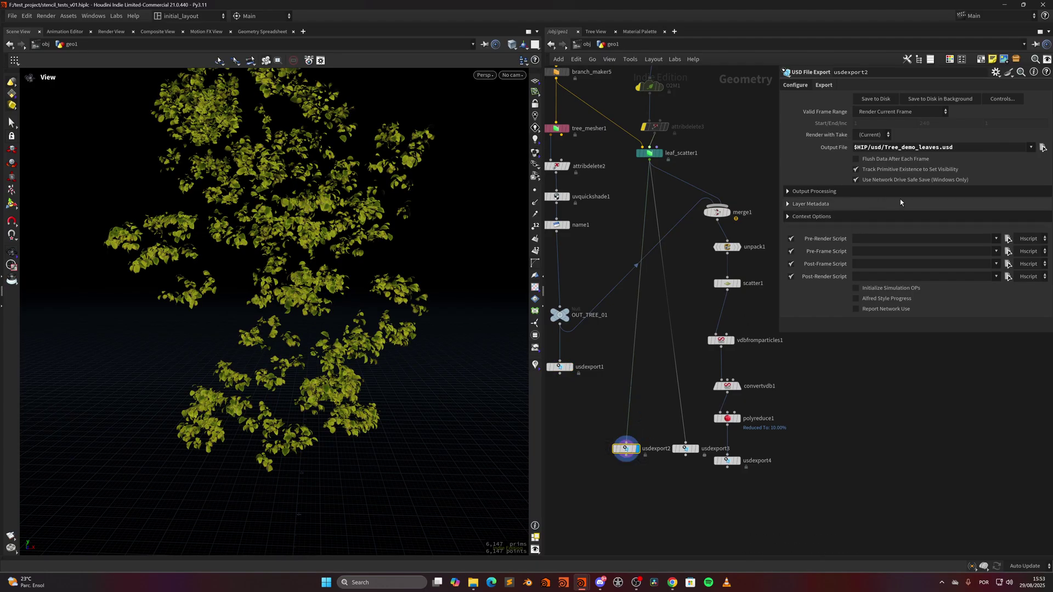
left_click(796, 85)
left_click(889, 196)
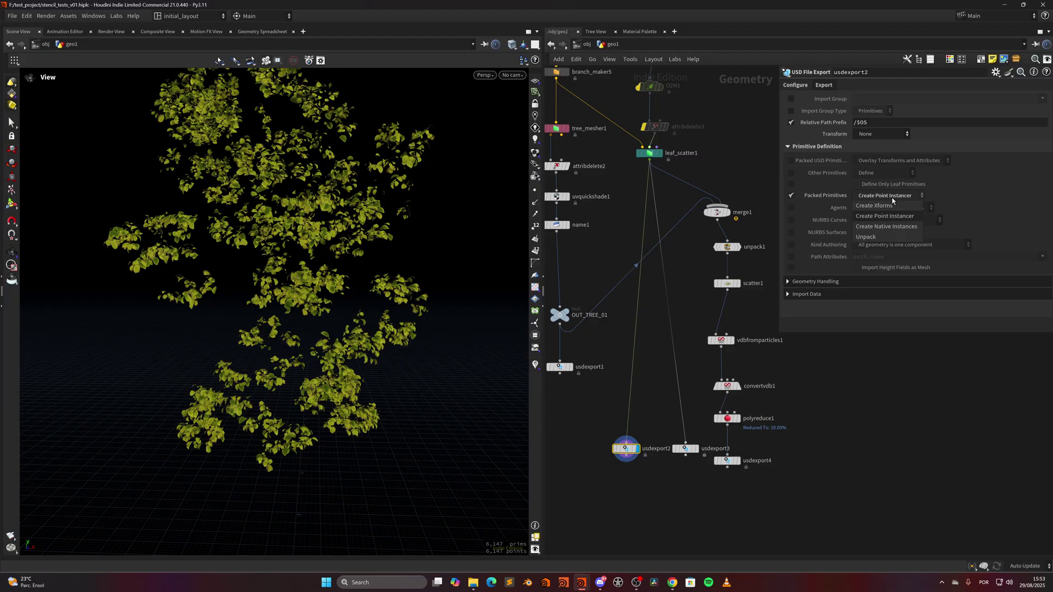
left_click(681, 408)
Display atlas_processor1, frame its leaf cards and show them with wire-over-shaded to examine the geometry
middle_click_drag(662, 412, 628, 498)
middle_click_drag(672, 199, 692, 324)
scroll(651, 297, "up", 2)
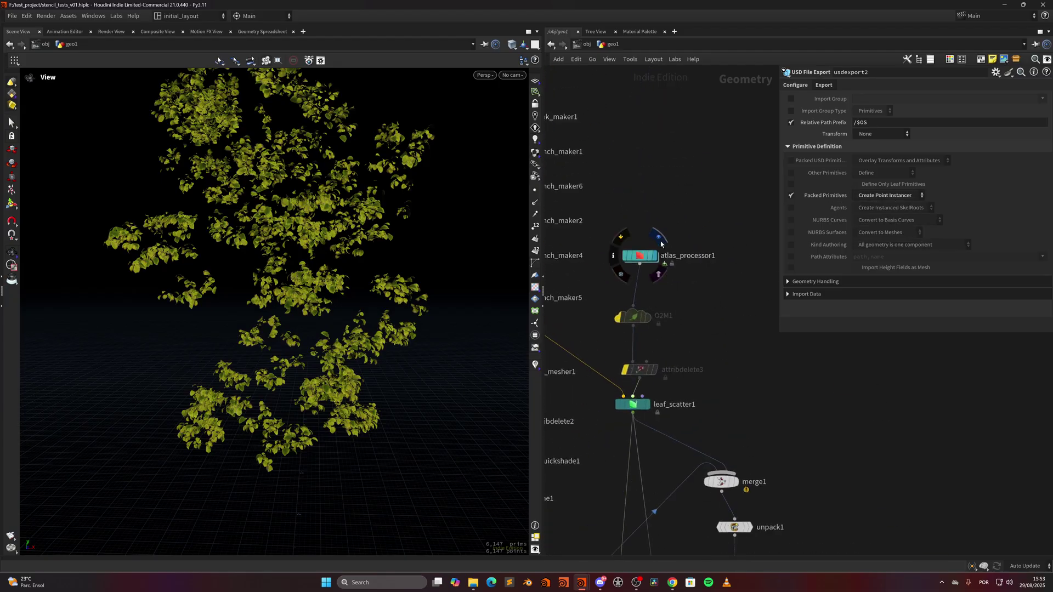
left_click(654, 265)
key("f")
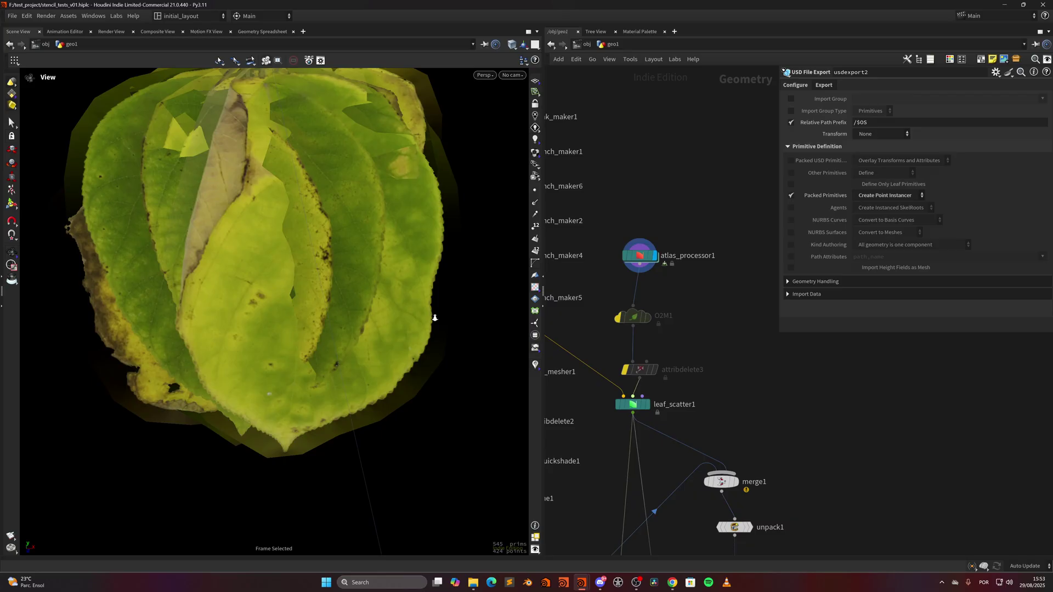
left_click_drag(369, 349, 355, 462)
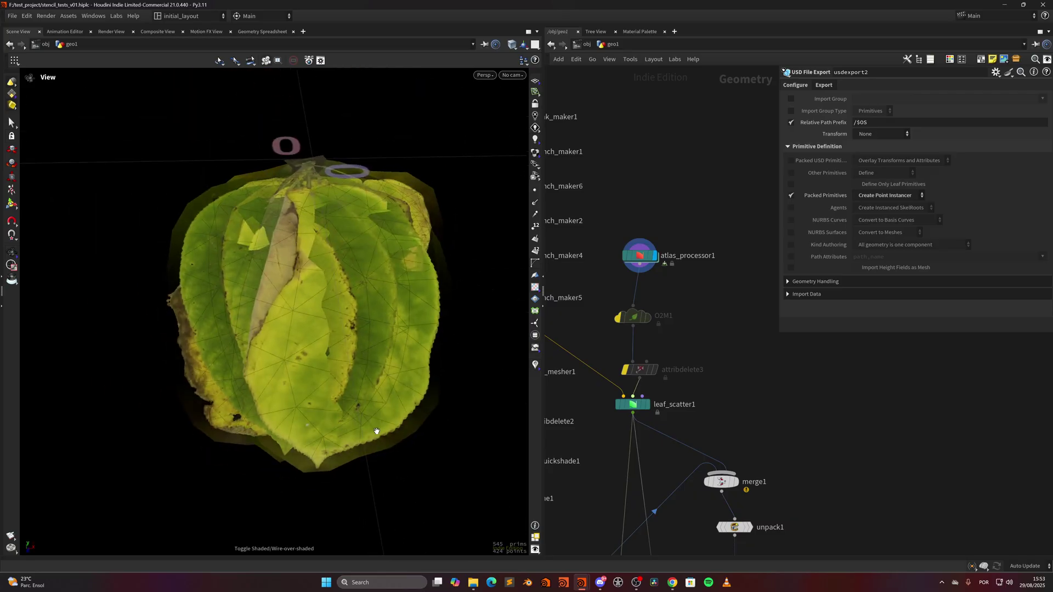
key("shift+w")
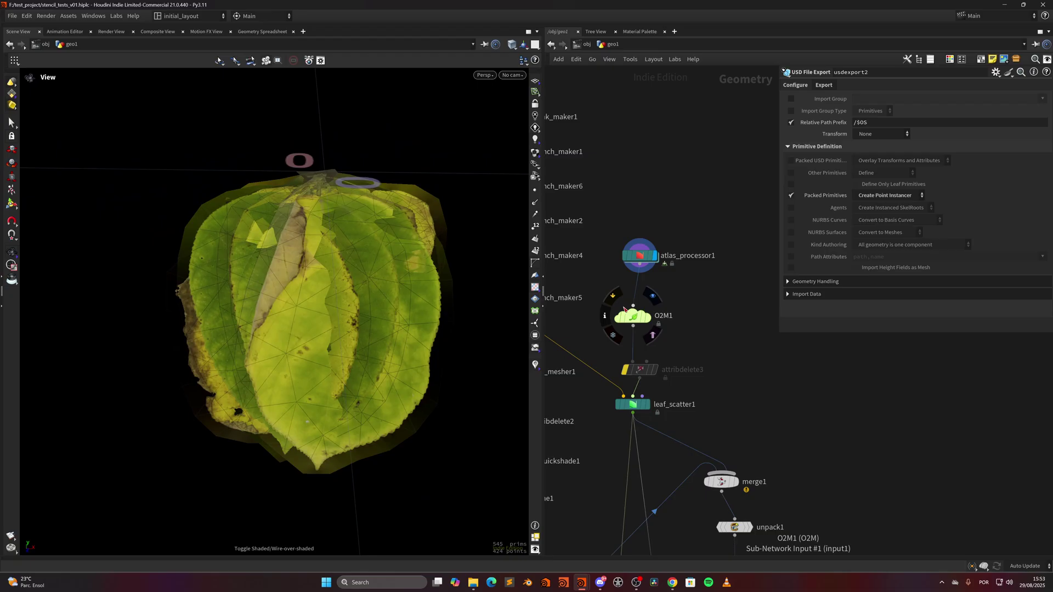
Display and select the re-enabled O2M1 node, look inside its network and return to geo1
left_click(649, 317)
left_click(632, 317)
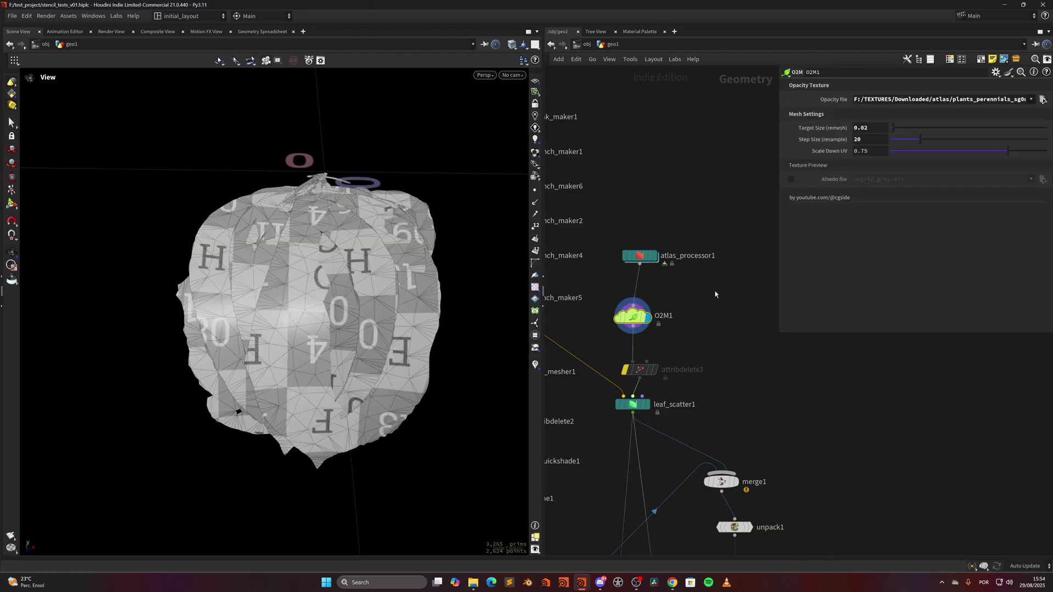
double_click(636, 314)
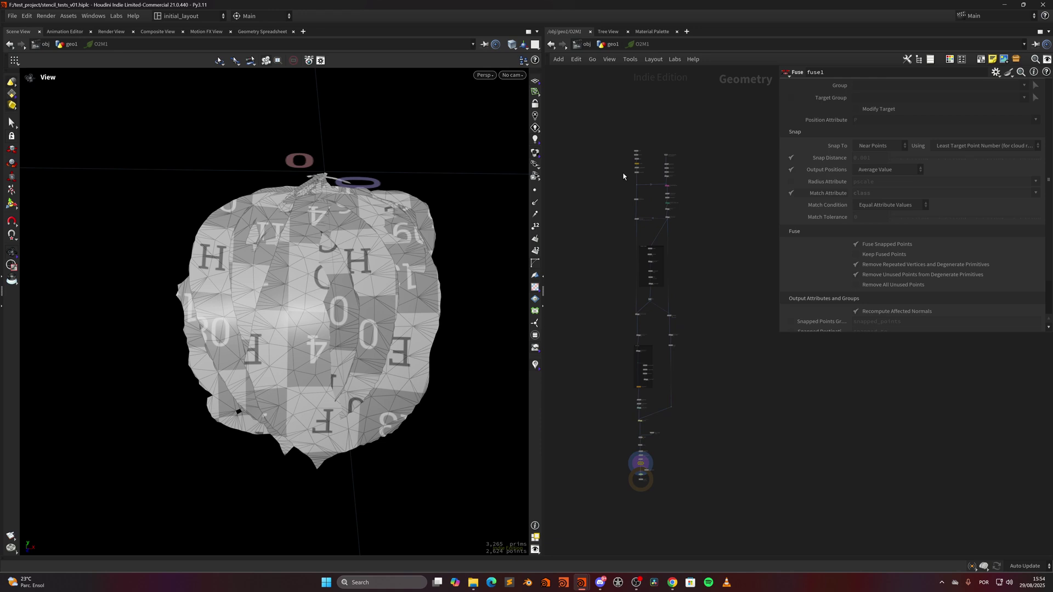
left_click(612, 45)
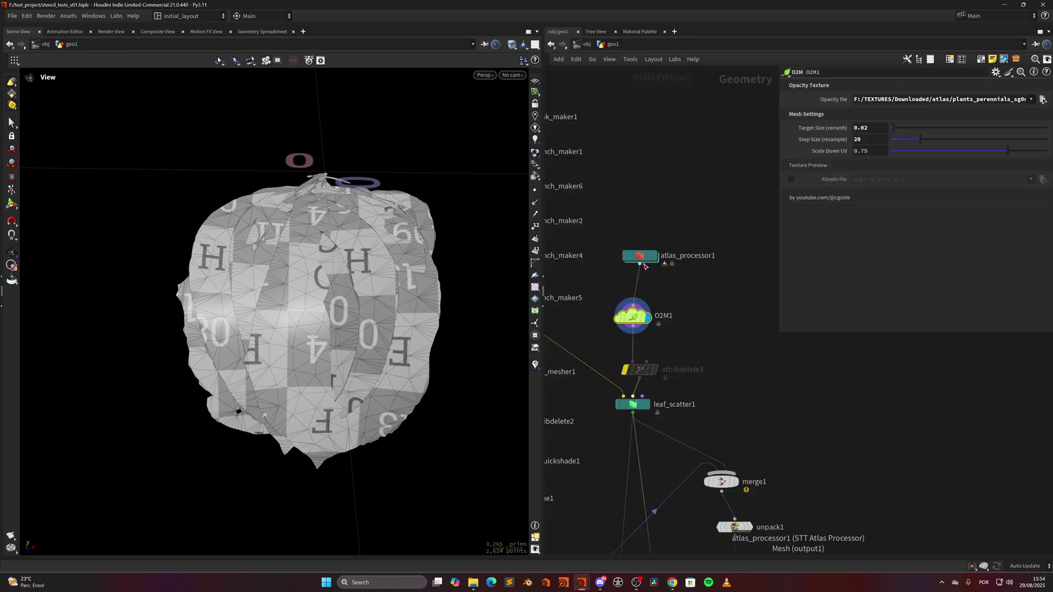
Examine the O2M1 leaf mesh up close and line up atlas_processor1 directly above O2M1
scroll(337, 354, "up", 2)
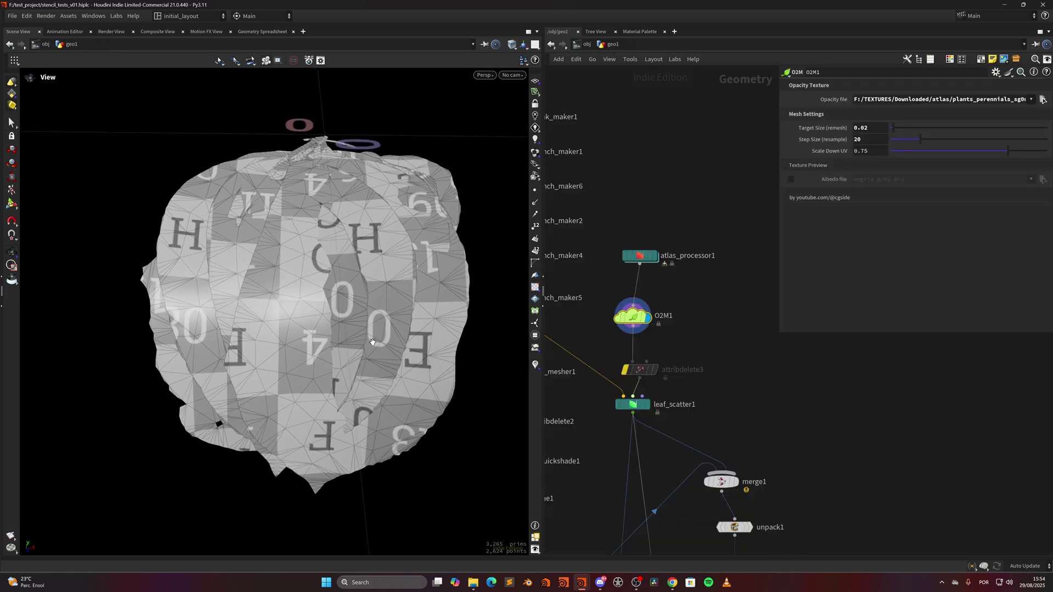
mouse_move(338, 354)
left_mouse_down()
mouse_move(369, 359)
mouse_move(349, 356)
left_mouse_up()
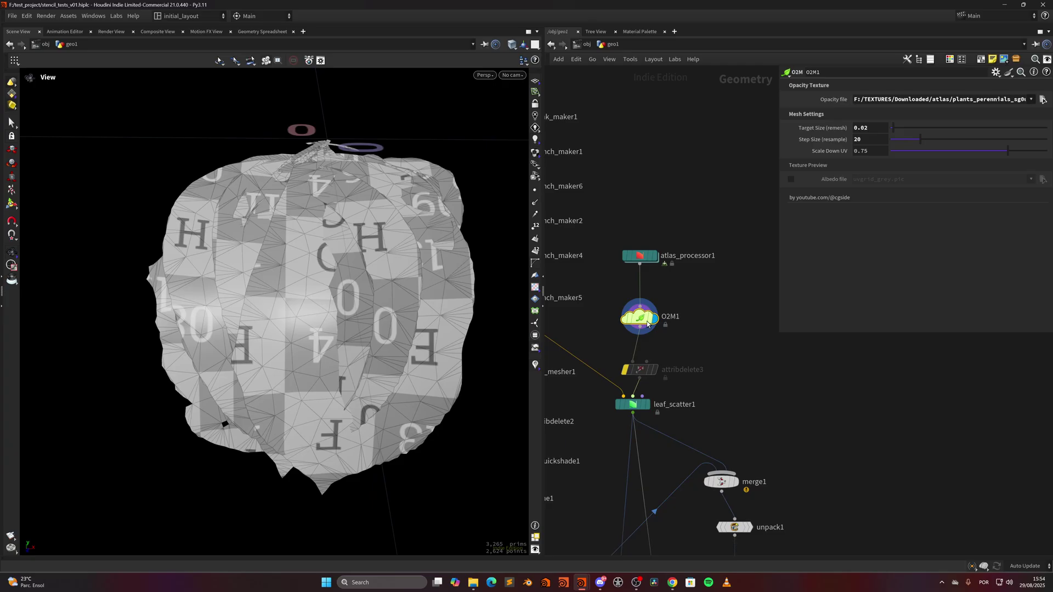
mouse_move(641, 258)
left_click_drag(641, 257, 635, 256)
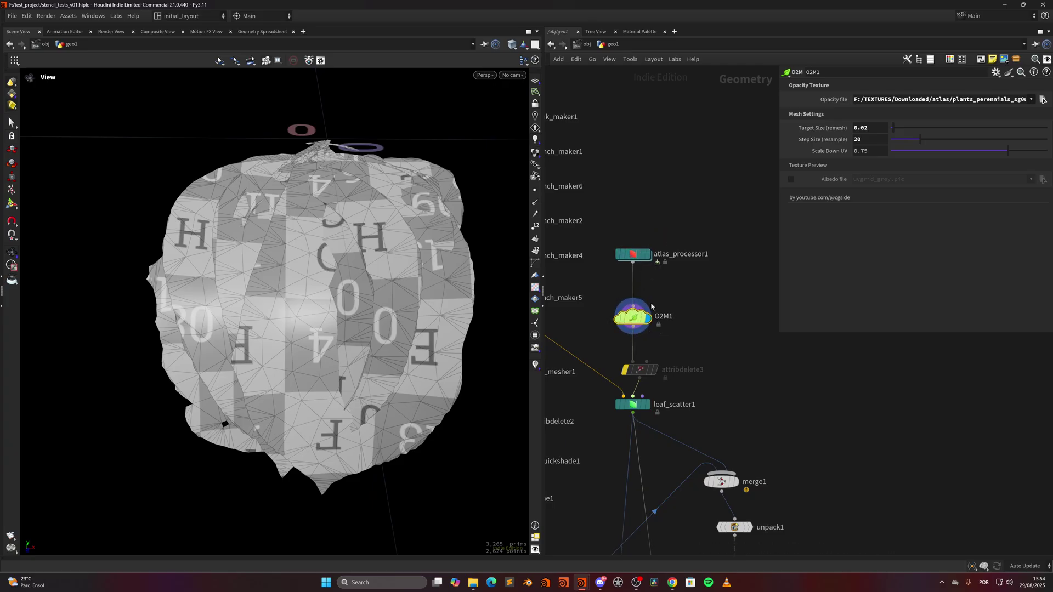
Display and select leaf_scatter1, frame the whole tree and examine the scattered meshed leaves
middle_click_drag(667, 335, 677, 295)
scroll(690, 357, "down", 4)
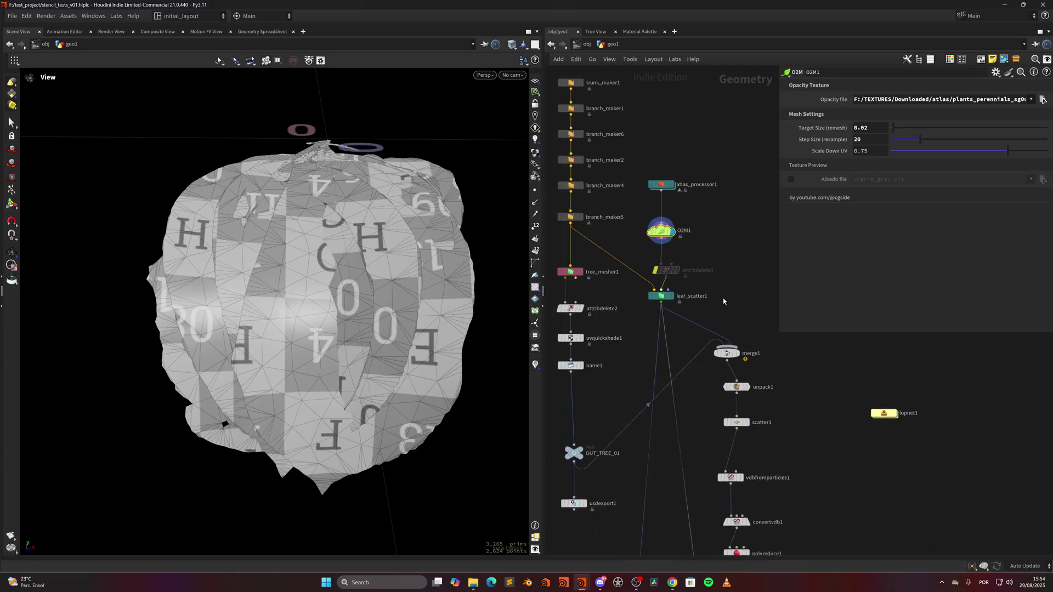
scroll(723, 298, "up", 2)
scroll(674, 268, "up", 2)
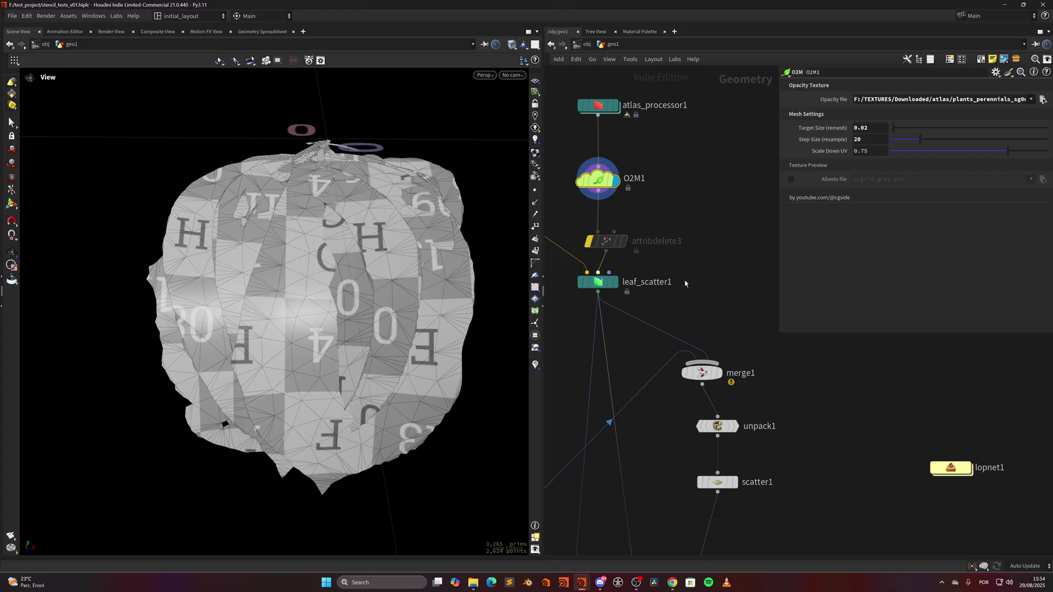
middle_click_drag(662, 305, 702, 343)
left_click(656, 320)
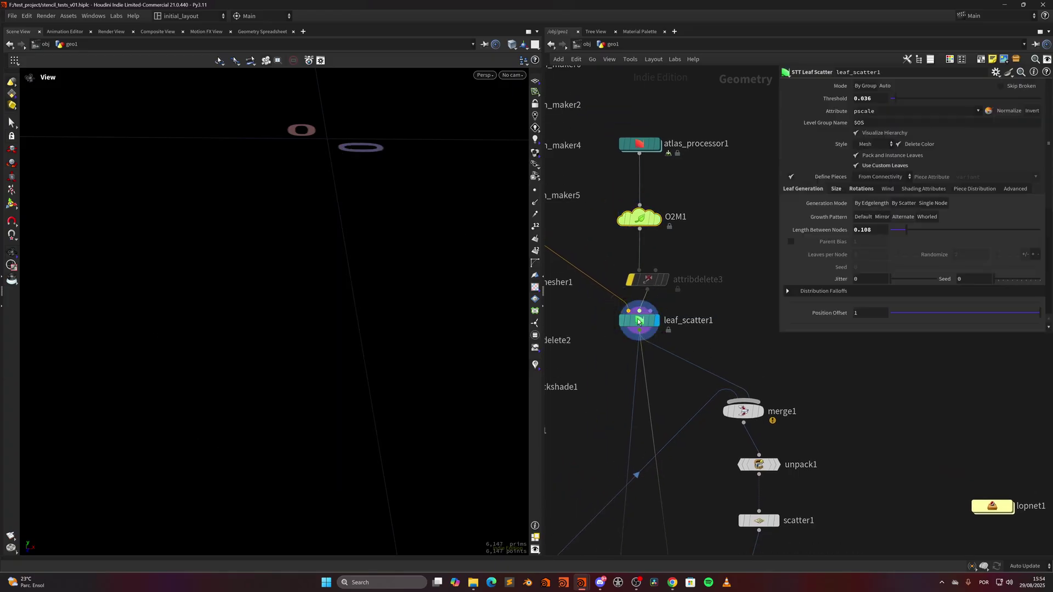
key("f")
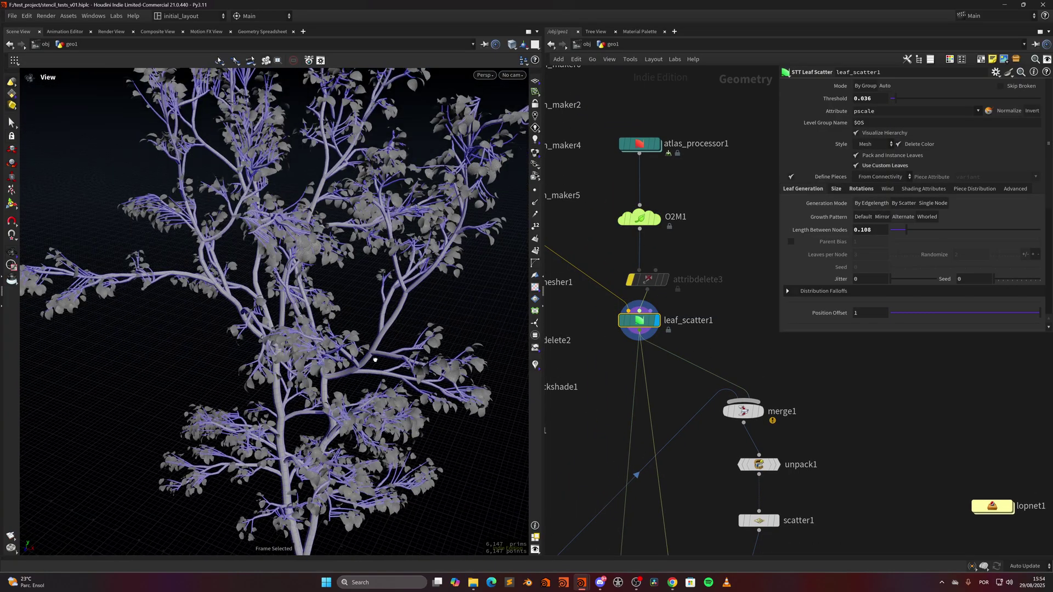
left_click_drag(395, 363, 490, 323)
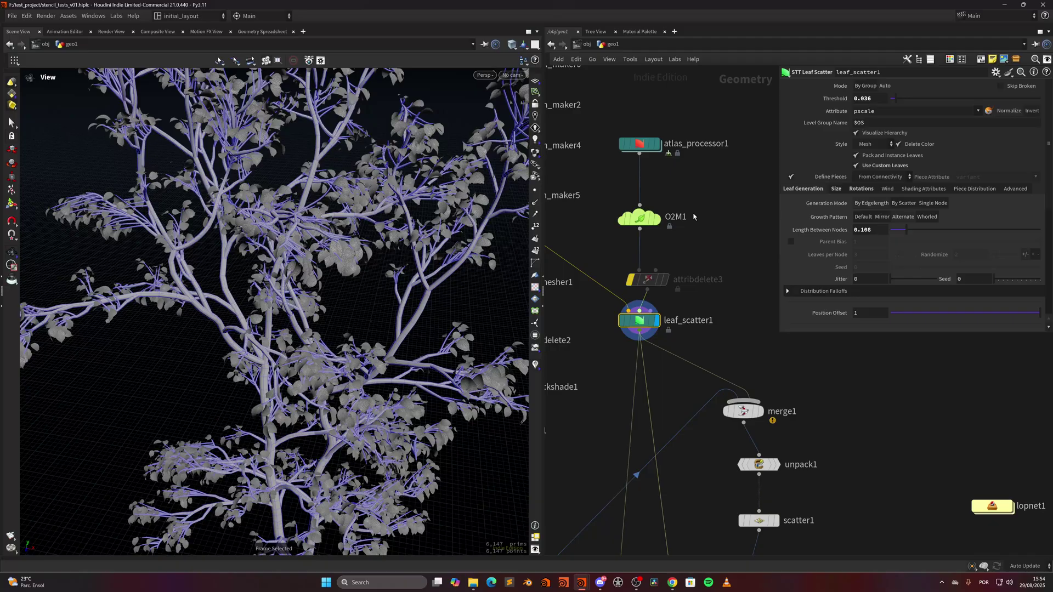
Display usdexport3 and examine its meshed leaves output file and its Packed Primitives configuration
middle_click_drag(714, 307, 668, 225)
middle_click_drag(722, 330, 713, 275)
scroll(690, 220, "down", 3)
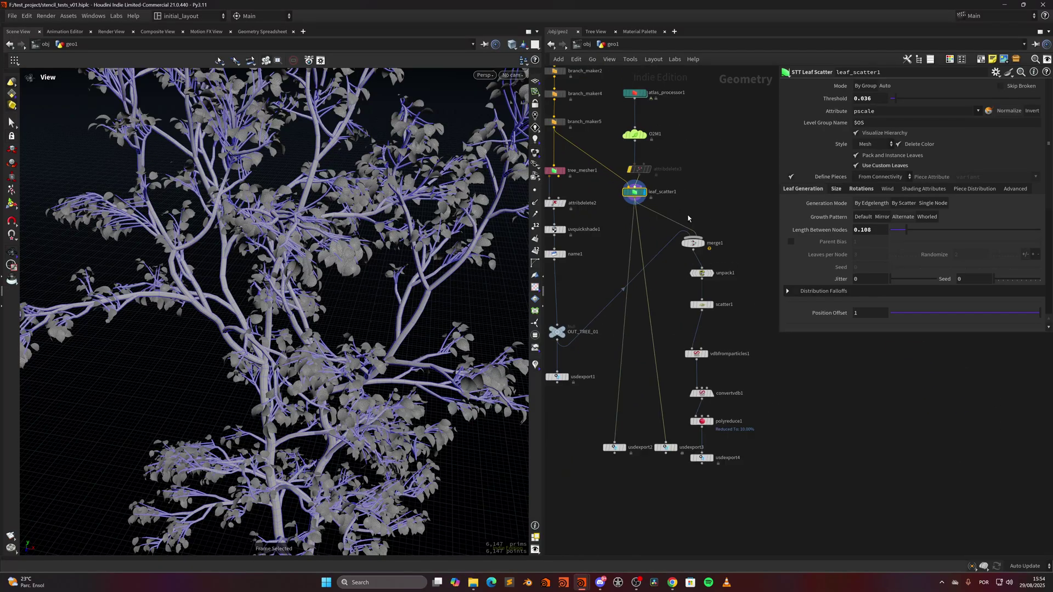
middle_click_drag(675, 441, 666, 379)
left_click(664, 386)
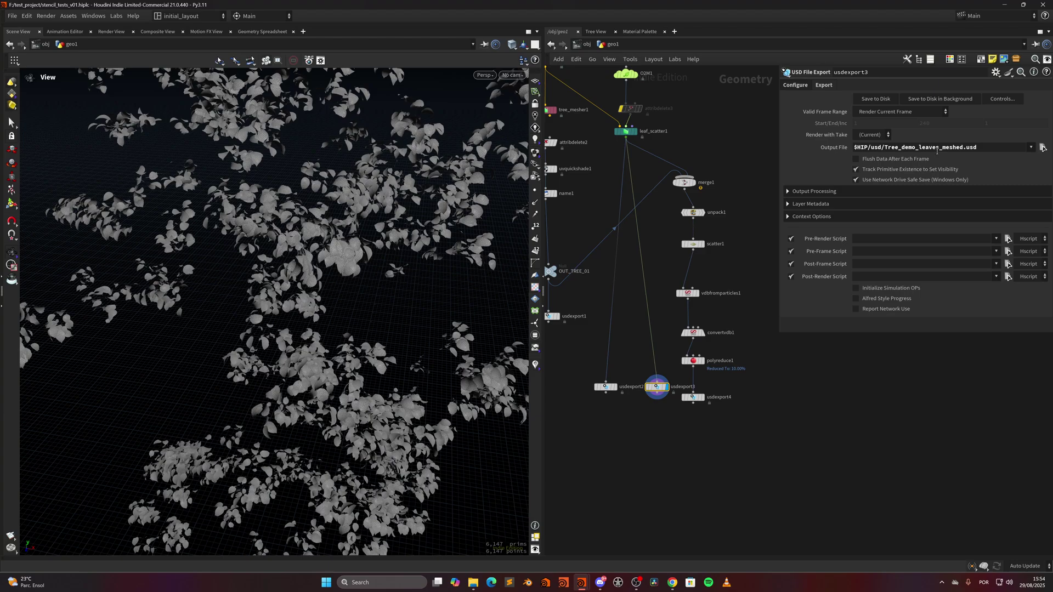
left_click(795, 85)
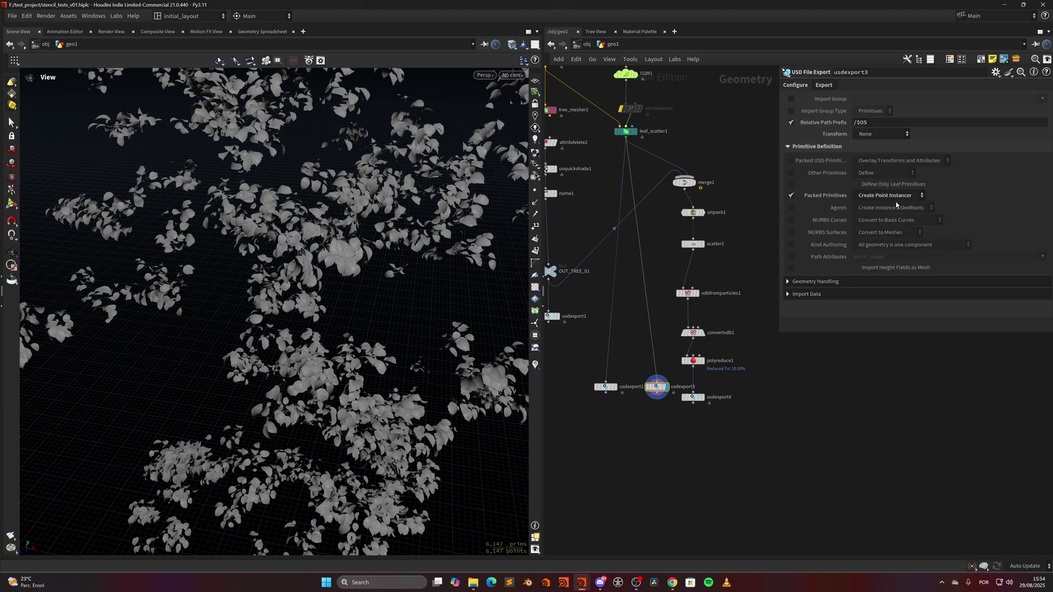
Switch the desktop layout to Solaris2 and enter the lopnet1 network inside geo1
middle_click_drag(736, 270, 741, 321)
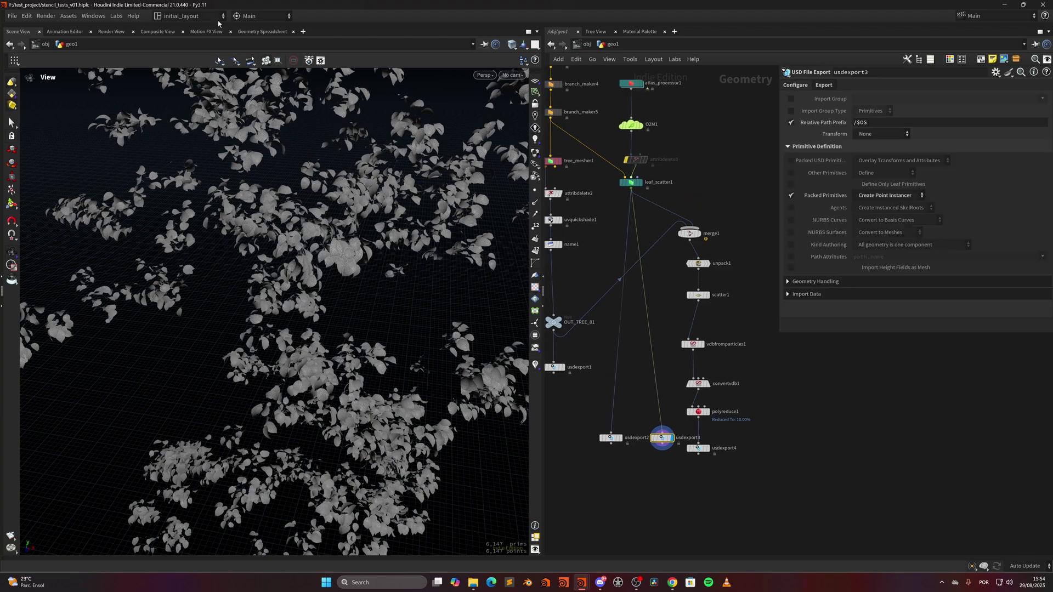
left_click(219, 17)
left_click(219, 132)
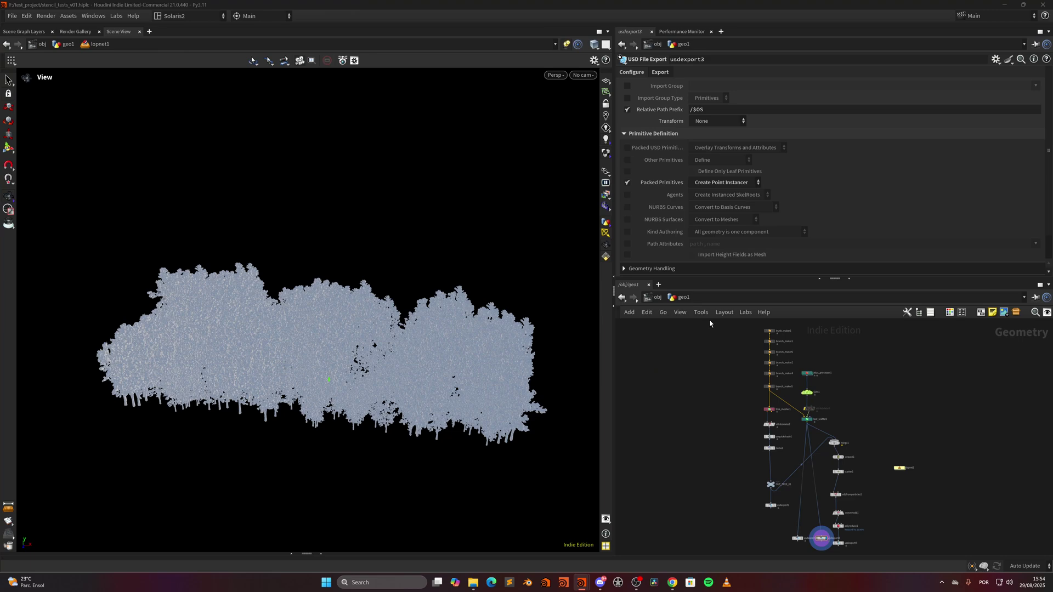
left_click(657, 296)
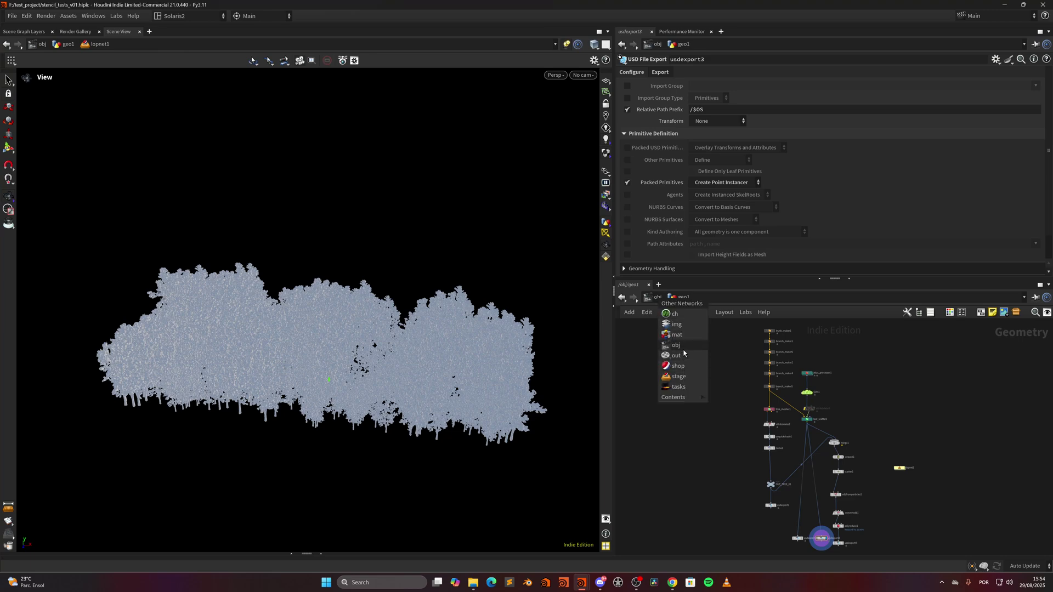
left_click(912, 472)
double_click(901, 469)
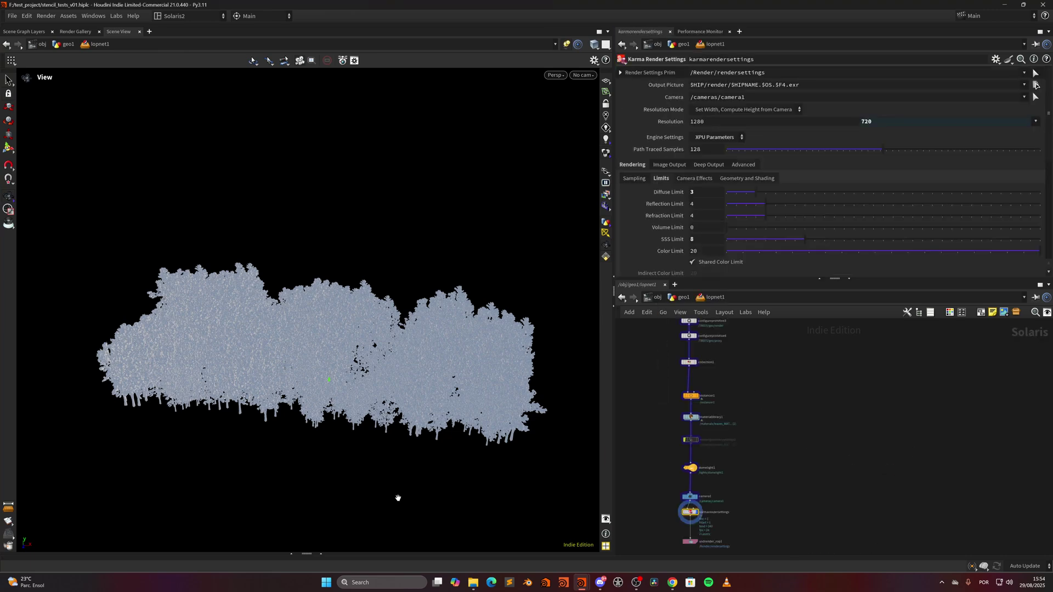
Reveal the pane below the viewport, show its scene graph and geometry spreadsheet, and bring the reference and switch1 nodes into view
left_click(321, 554)
left_click_drag(394, 440, 391, 306)
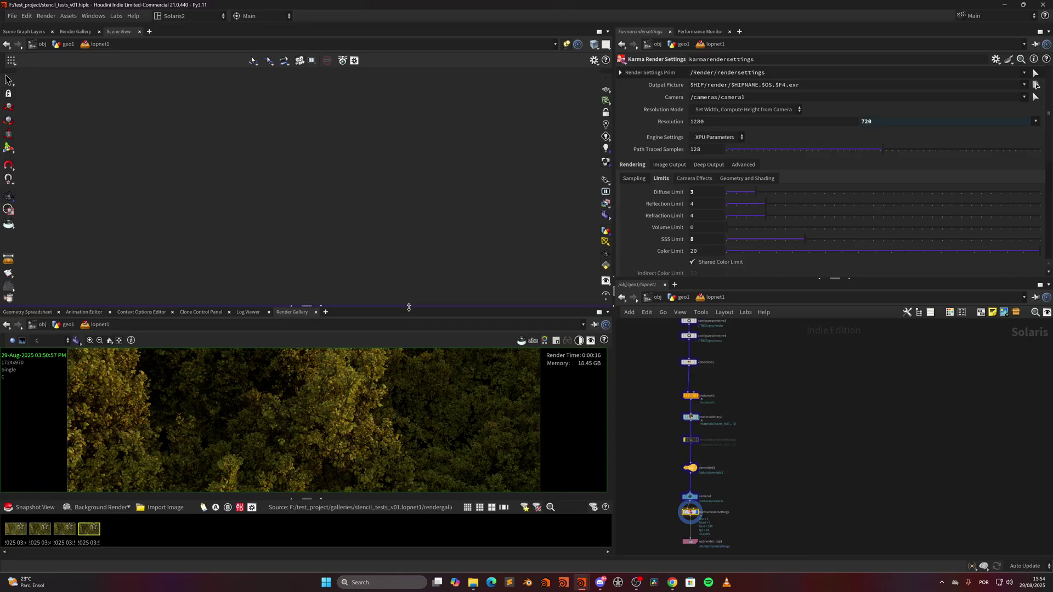
left_click(40, 314)
middle_click_drag(727, 329, 727, 455)
scroll(729, 393, "up", 4)
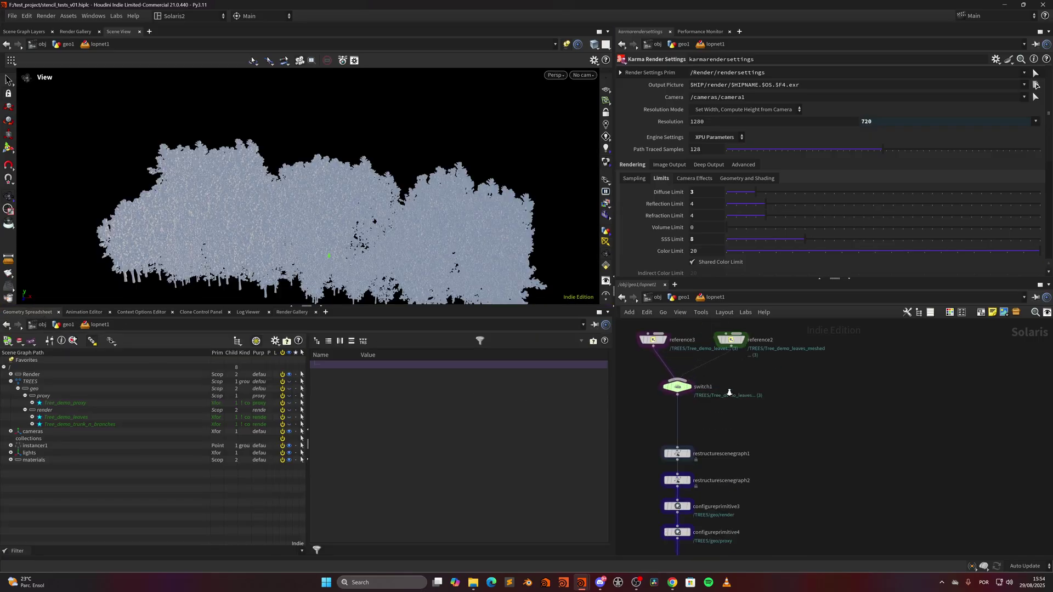
Display switch1 and compare the leaves file patterns of its two inputs, reference3 and reference2
left_click(688, 386)
left_click(675, 387)
middle_click_drag(709, 346, 742, 399)
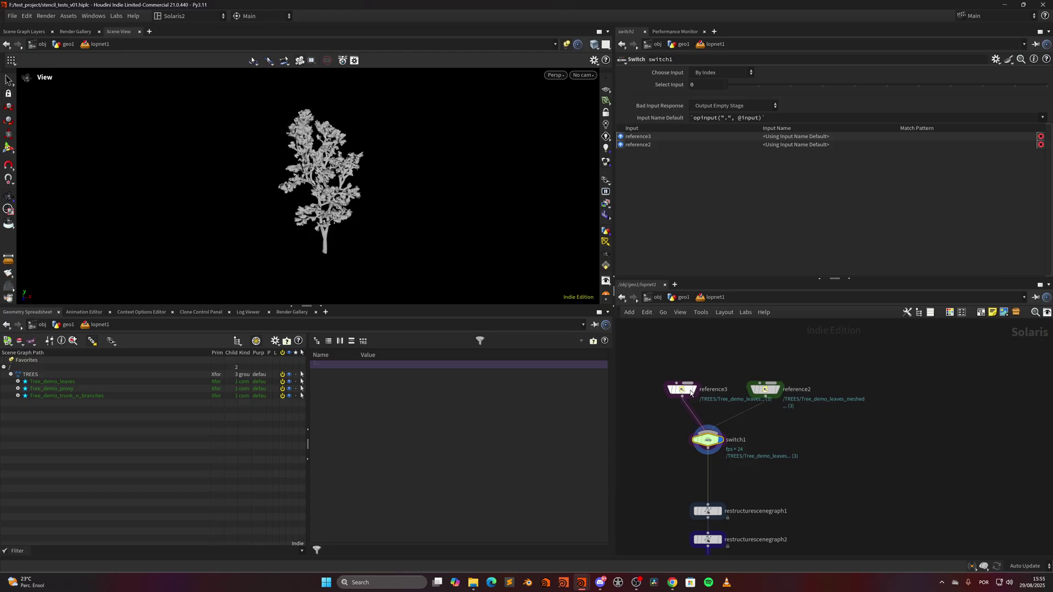
left_click(682, 390)
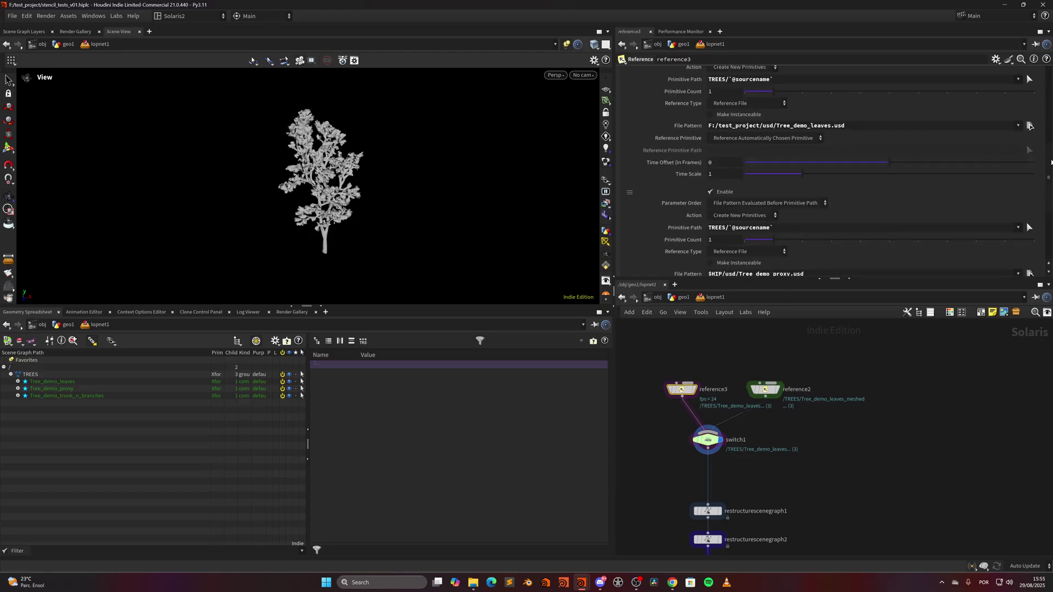
left_click(798, 390)
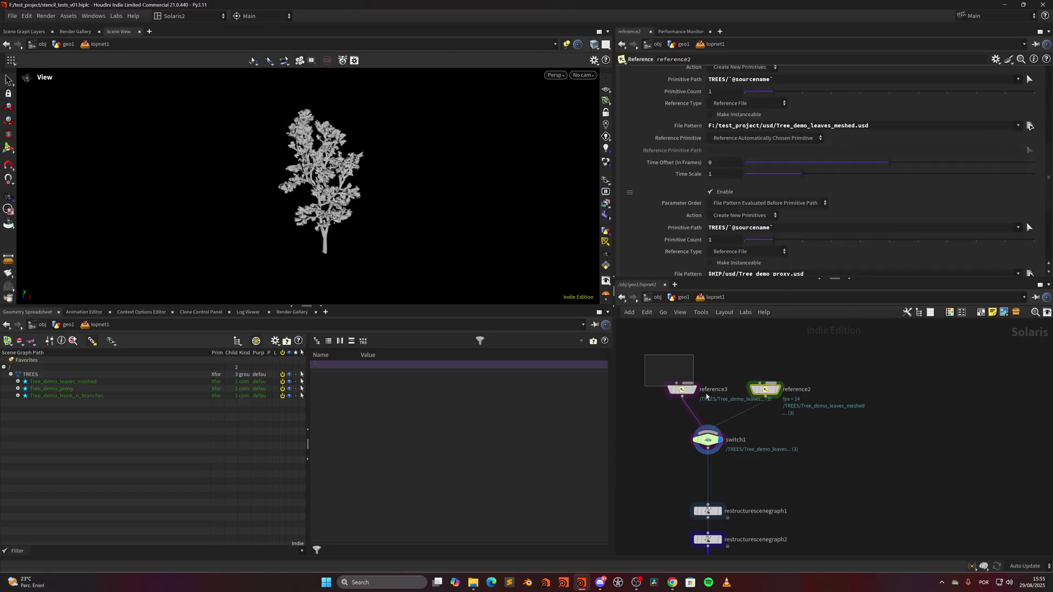
Examine the trunk, leaves and proxy file patterns in reference3 and check the proxy file pattern in reference2
left_click(681, 389)
scroll(1044, 140, "up", 2)
scroll(1044, 140, "down", 4)
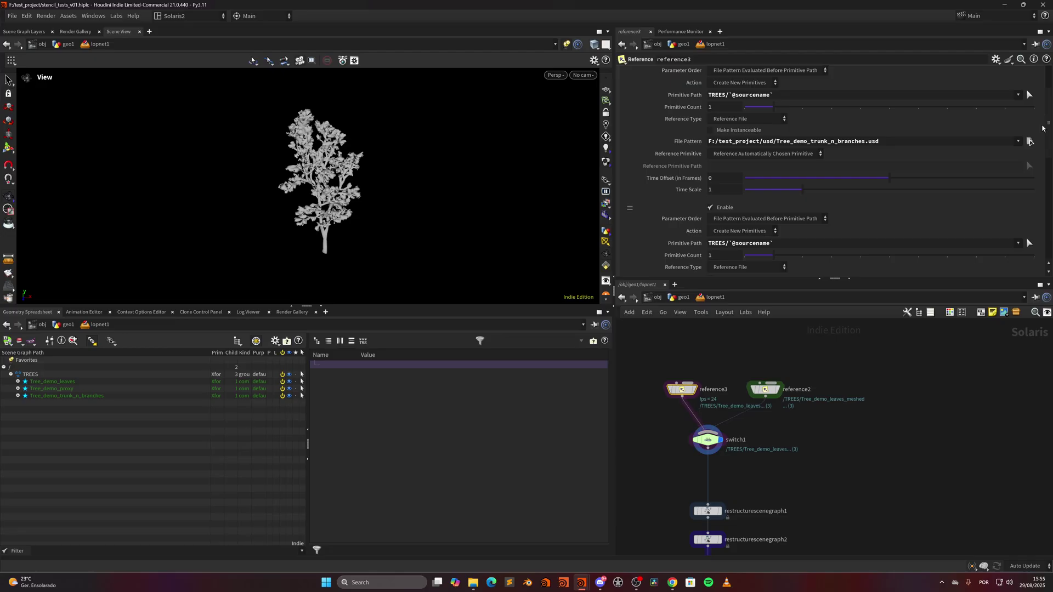
scroll(1036, 180, "down", 3)
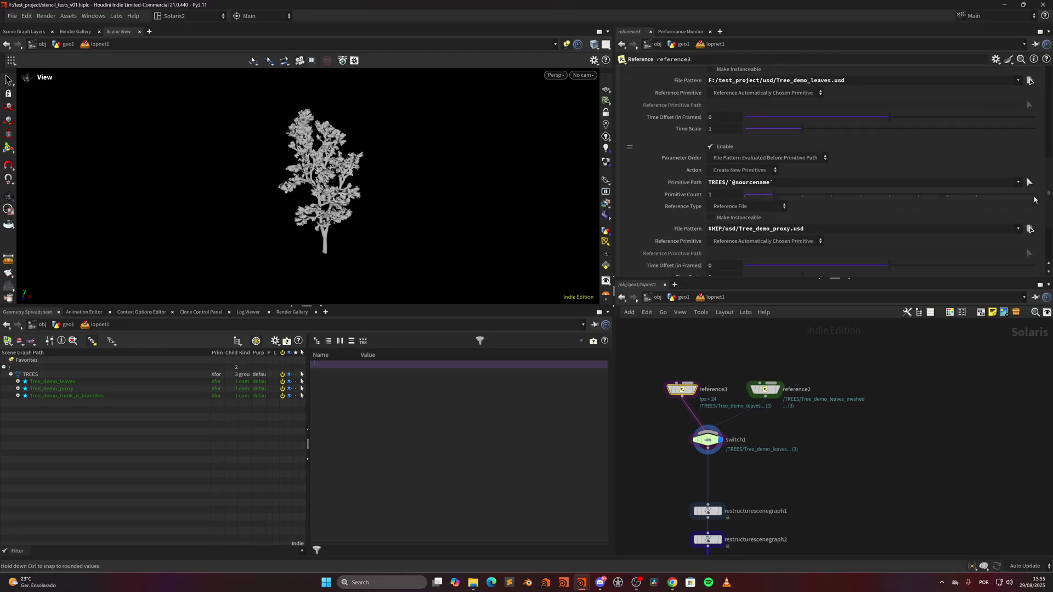
left_click(765, 390)
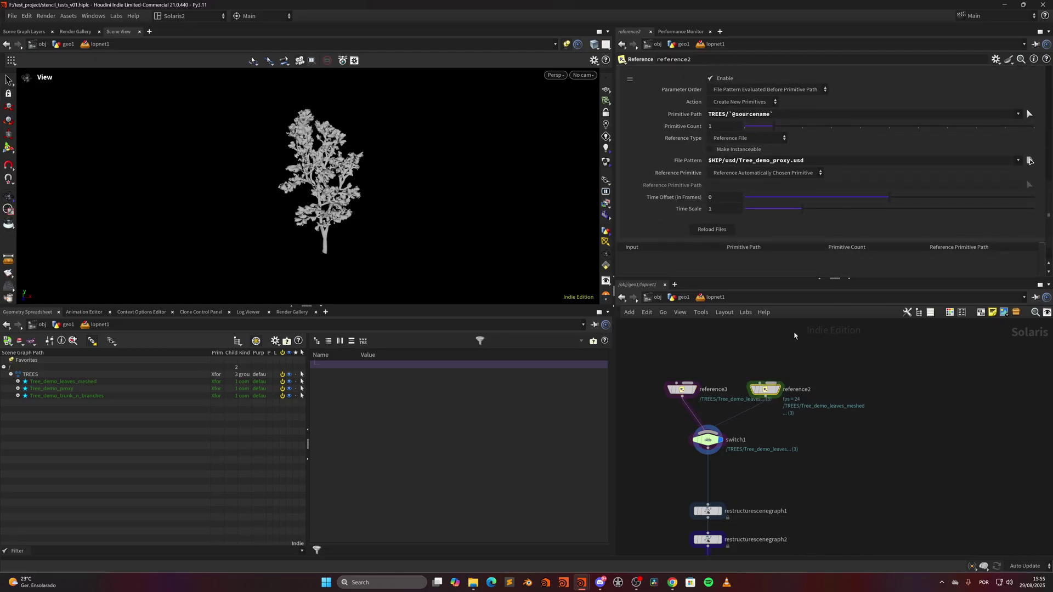
Display restructurescenegraph1 and restructurescenegraph2 in turn and examine how they reparent the render and proxy primitives under /TREES/geo
middle_click_drag(769, 420, 779, 343)
left_click(716, 434)
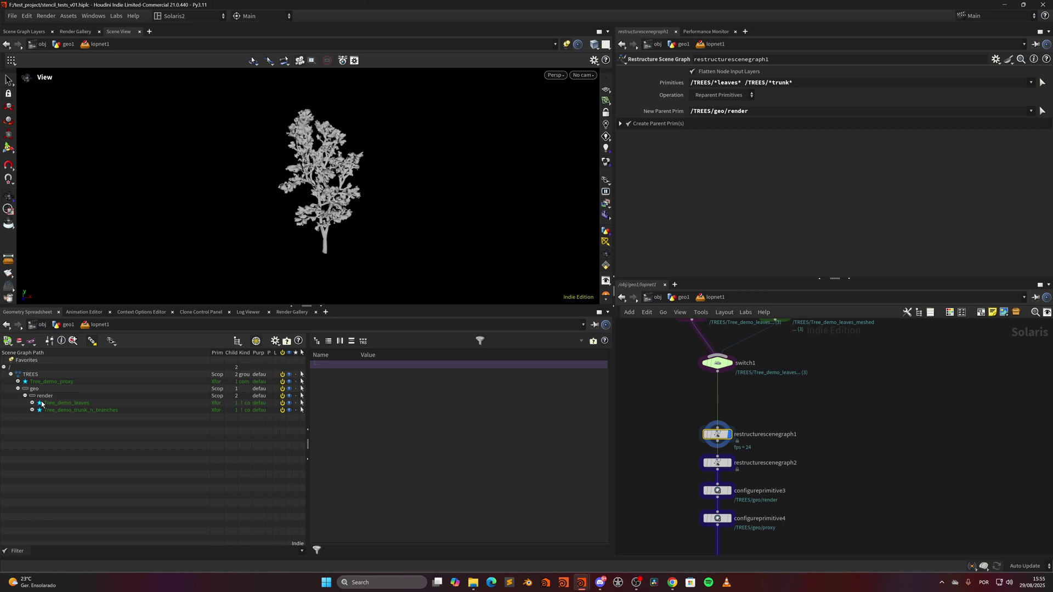
left_click(728, 463)
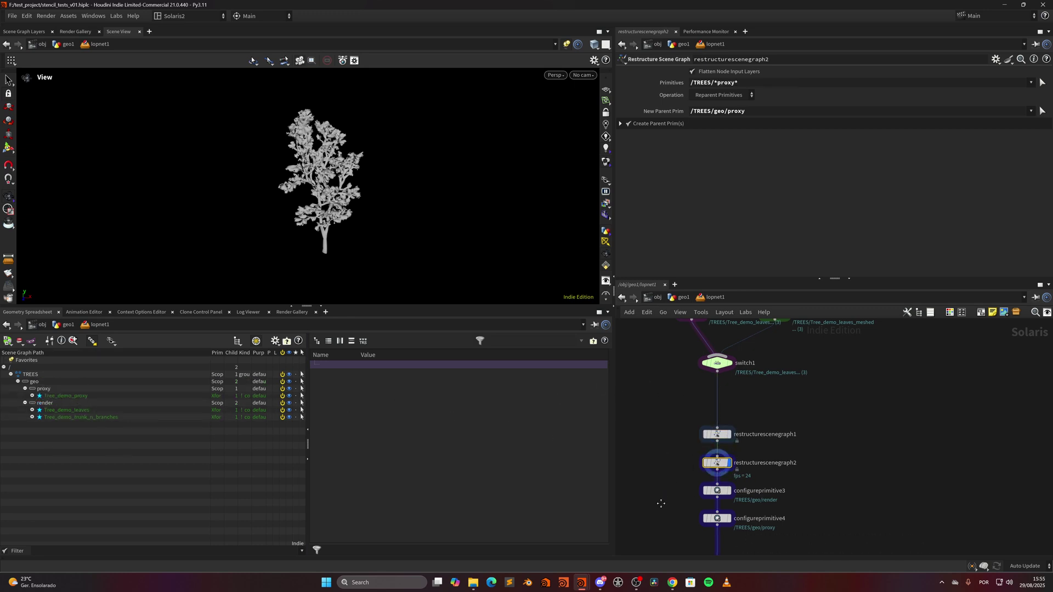
Examine the purpose set by configureprimitive3 and configureprimitive4, and set the display to configureprimitive4
middle_click_drag(661, 503, 653, 442)
left_click(711, 431)
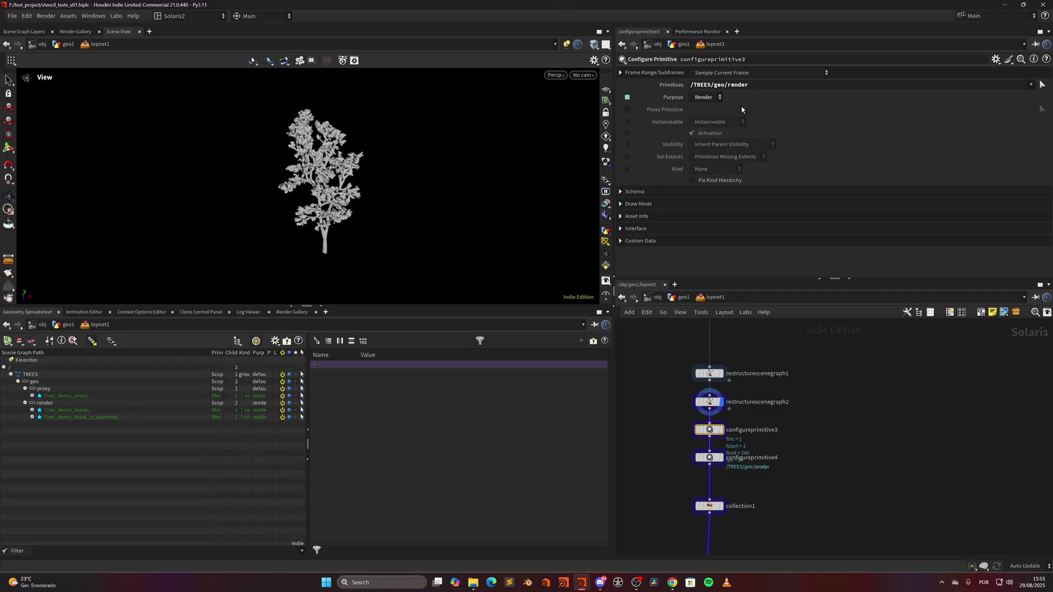
left_click(720, 457)
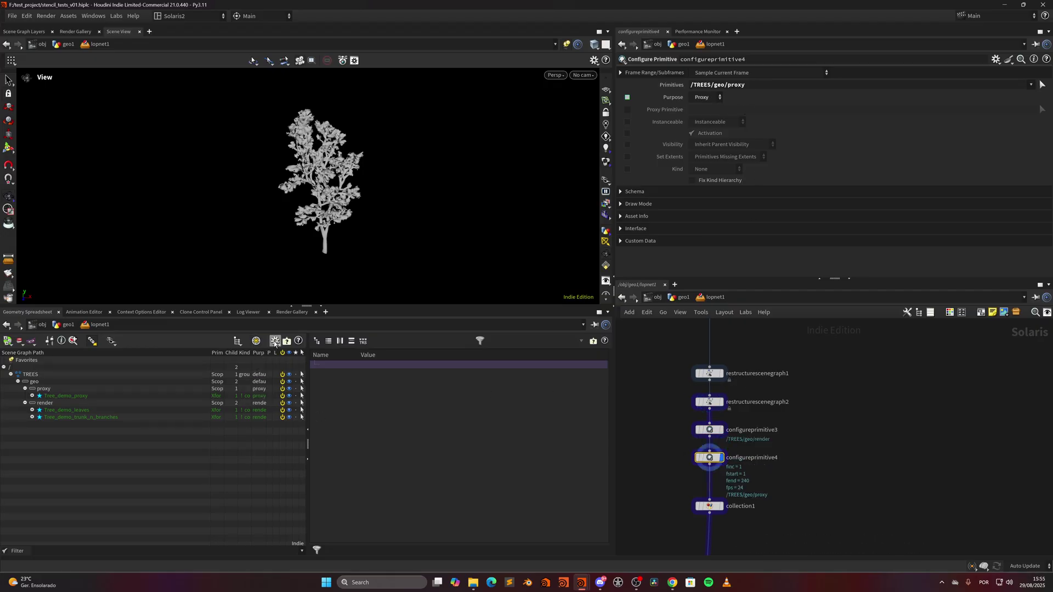
Hide the Purpose column in the scene graph tree and show it again
right_click(273, 352)
left_click(277, 393)
right_click(278, 357)
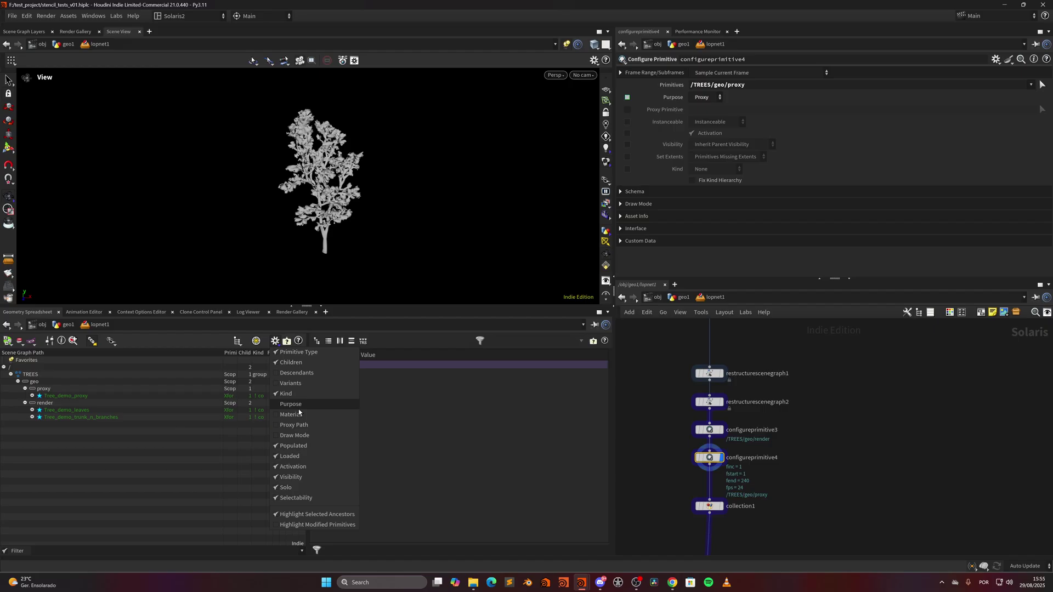
left_click(278, 411)
Inspect the purpose of the proxy, render, leaves and trunk primitives in the scene graph tree
left_click(262, 389)
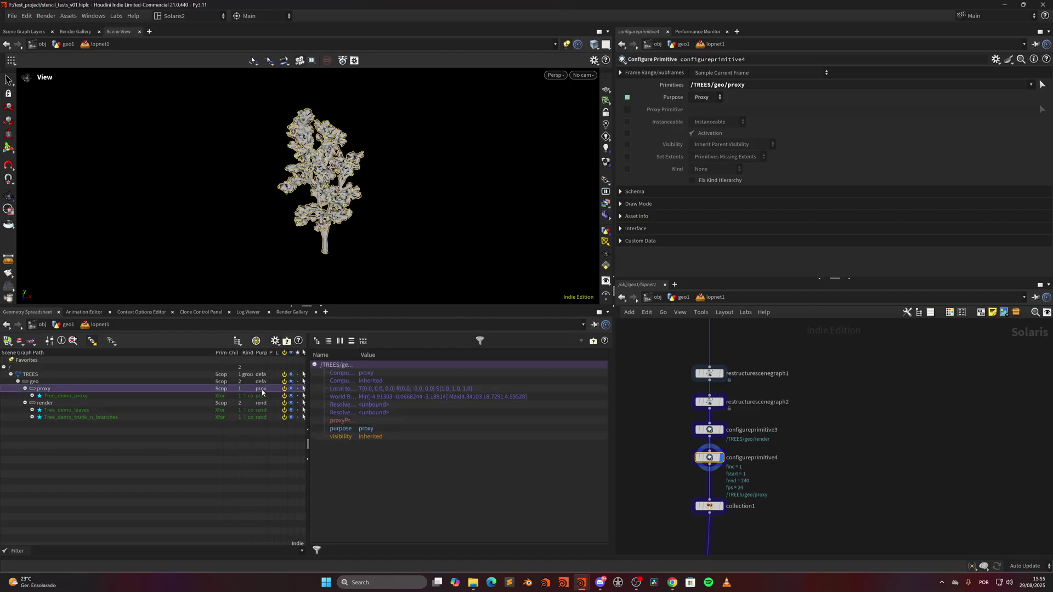
left_click(265, 404)
left_click(267, 411)
left_click(263, 417)
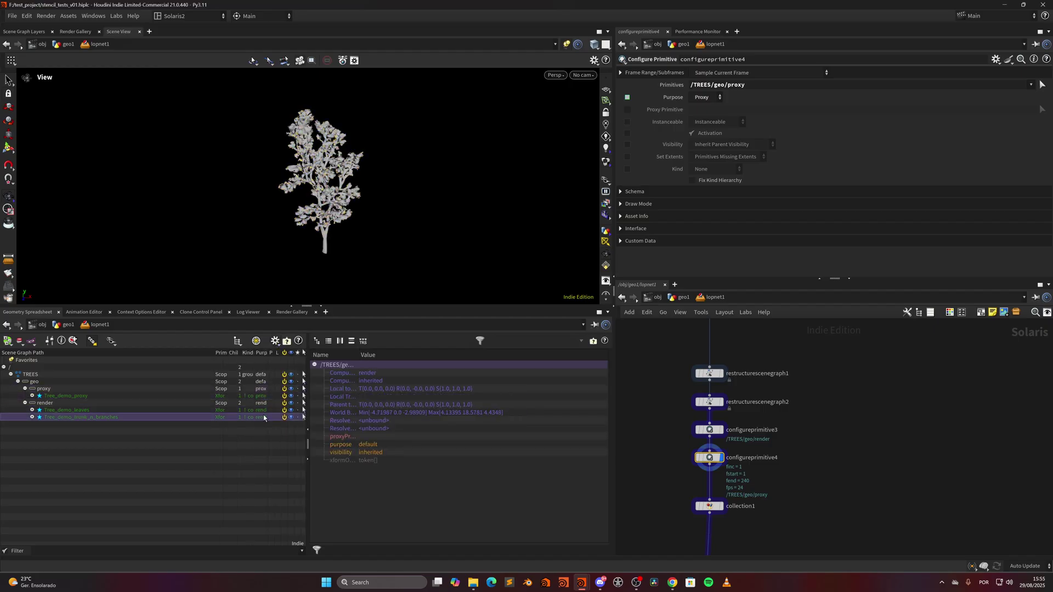
left_click(659, 423)
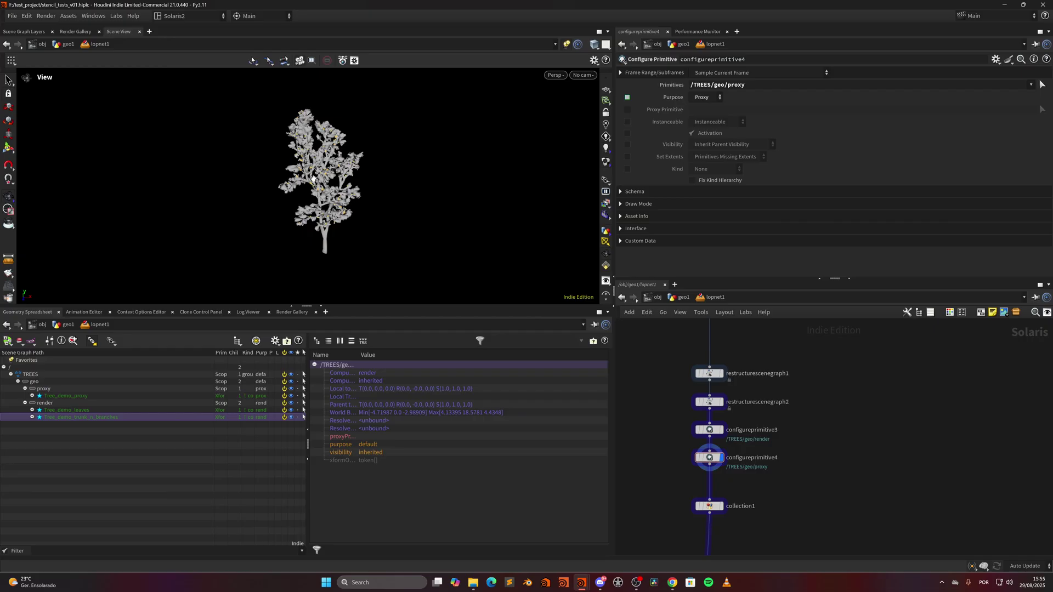
Clear the primitive selection, reset the viewport framing and examine the tree's foliage from closer up
scroll(312, 178, "up", 5)
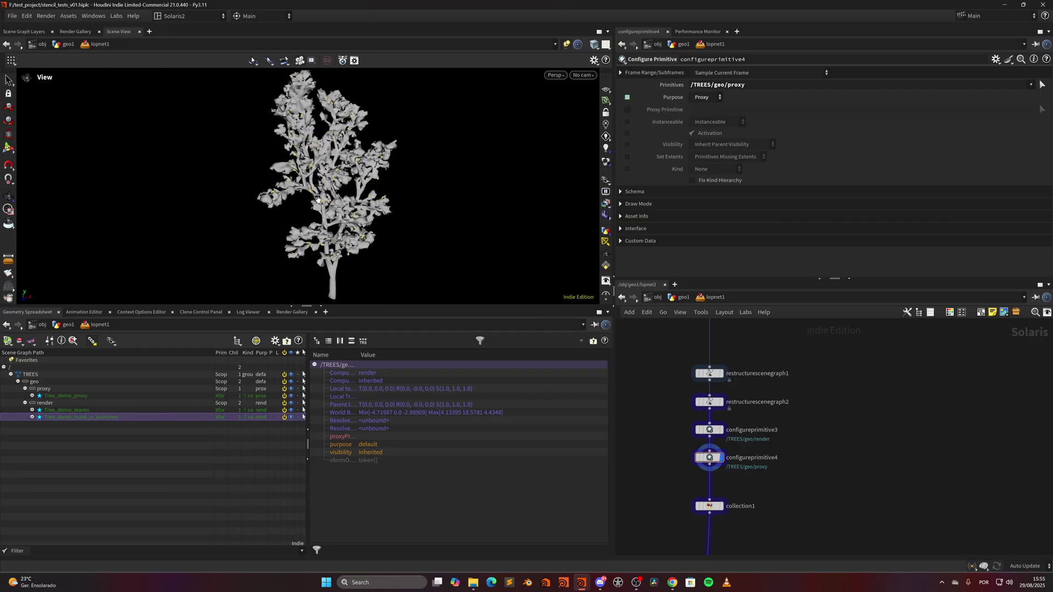
left_click(184, 490)
left_click(116, 16)
left_click(221, 79)
key("space+h")
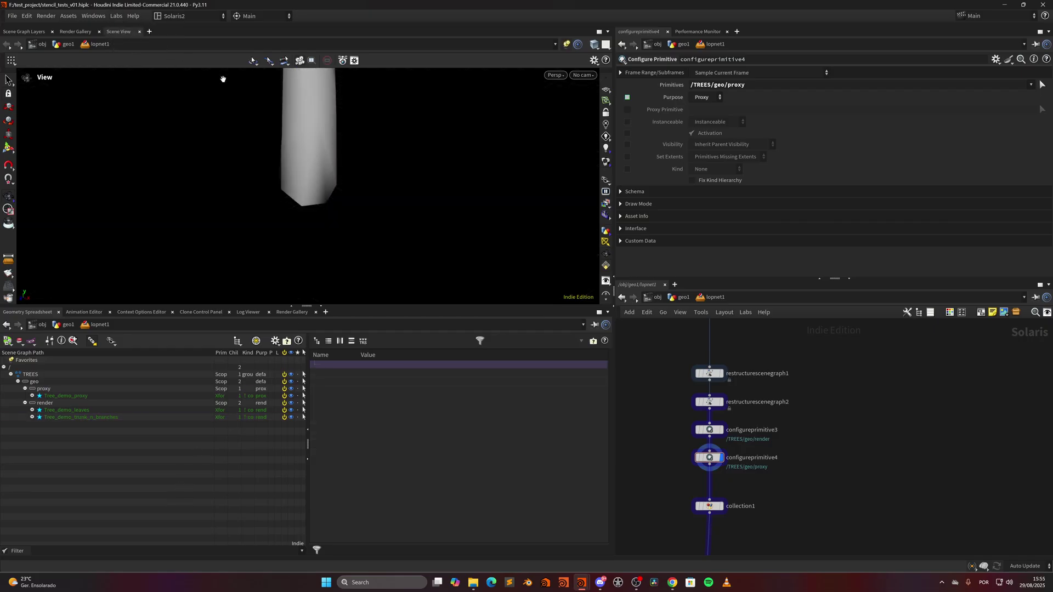
scroll(379, 180, "down", 10)
middle_click_drag(284, 162, 246, 236)
scroll(274, 192, "up", 4)
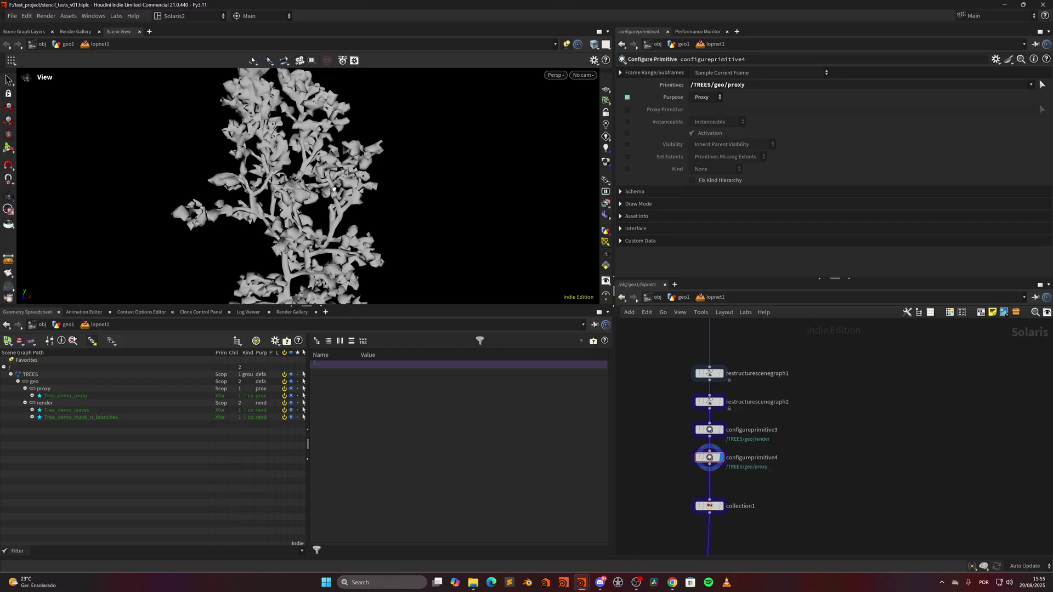
Switch the geometry purposes displayed in the viewport and compare how the tree's foliage is drawn
left_click_drag(307, 192, 548, 200)
left_click(606, 182)
left_click(616, 213)
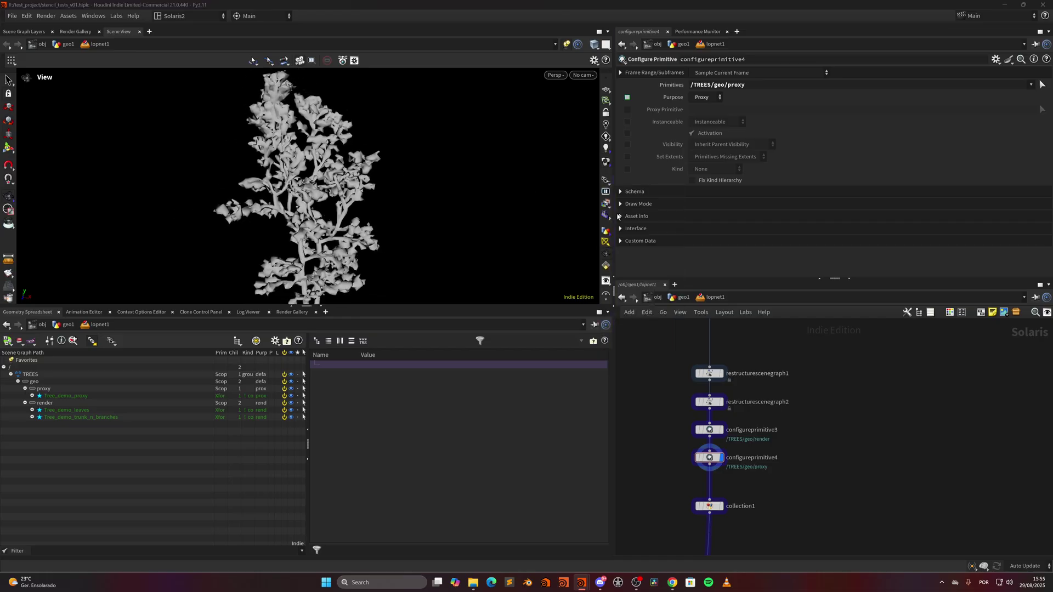
left_click(606, 181)
left_click(616, 206)
scroll(351, 249, "up", 3)
middle_click_drag(351, 249, 342, 201)
Display collection1 to check its Trees collection, and select instancer1 to examine its point instancer and prototype settings
middle_click_drag(803, 466, 811, 380)
left_click(712, 420)
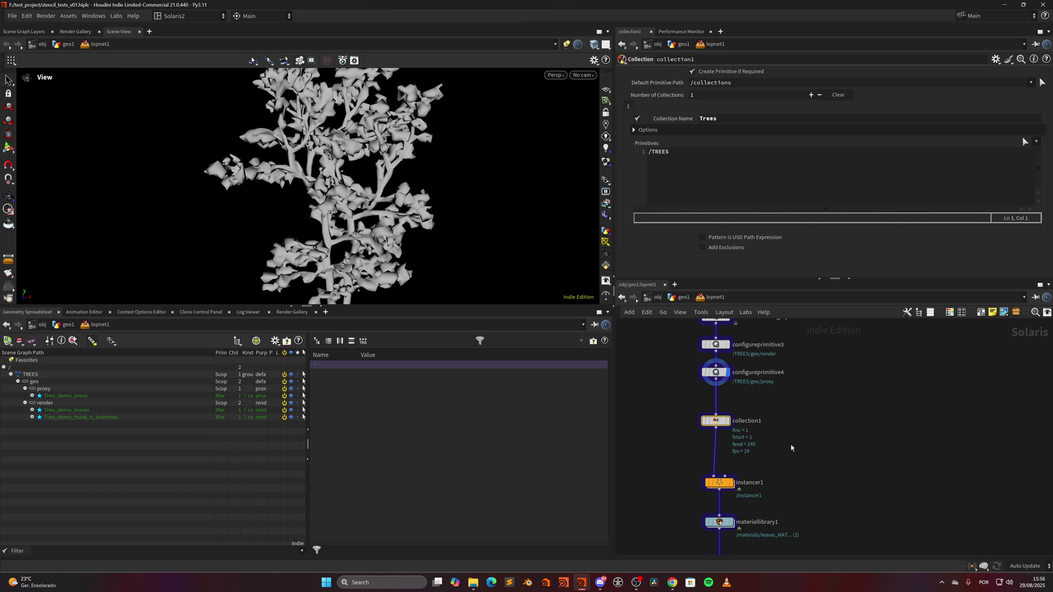
left_click(731, 407)
middle_click_drag(735, 482, 735, 420)
left_click(710, 420)
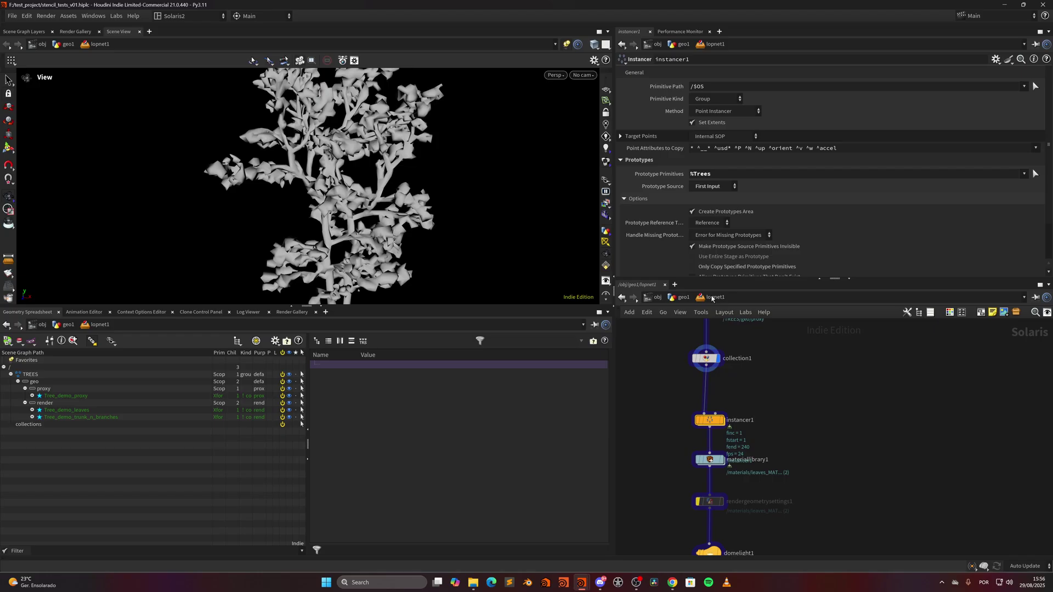
middle_click_drag(768, 360, 756, 380)
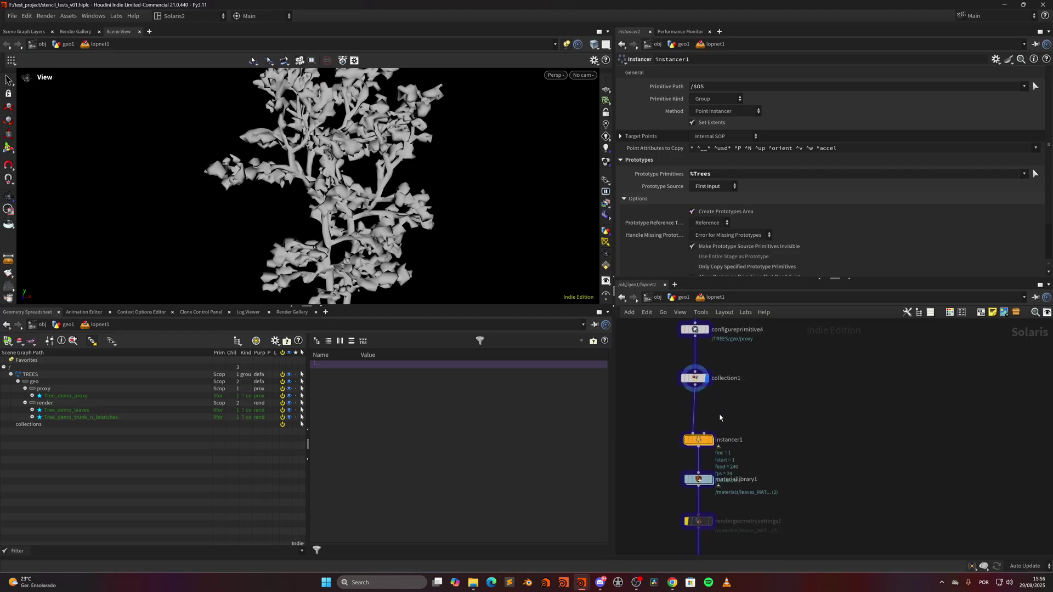
Select materiallibrary1 and examine how leaves_MAT and trunk_MAT are assigned to the leaf and trunk geometry
left_click(690, 480)
middle_click_drag(767, 461, 770, 395)
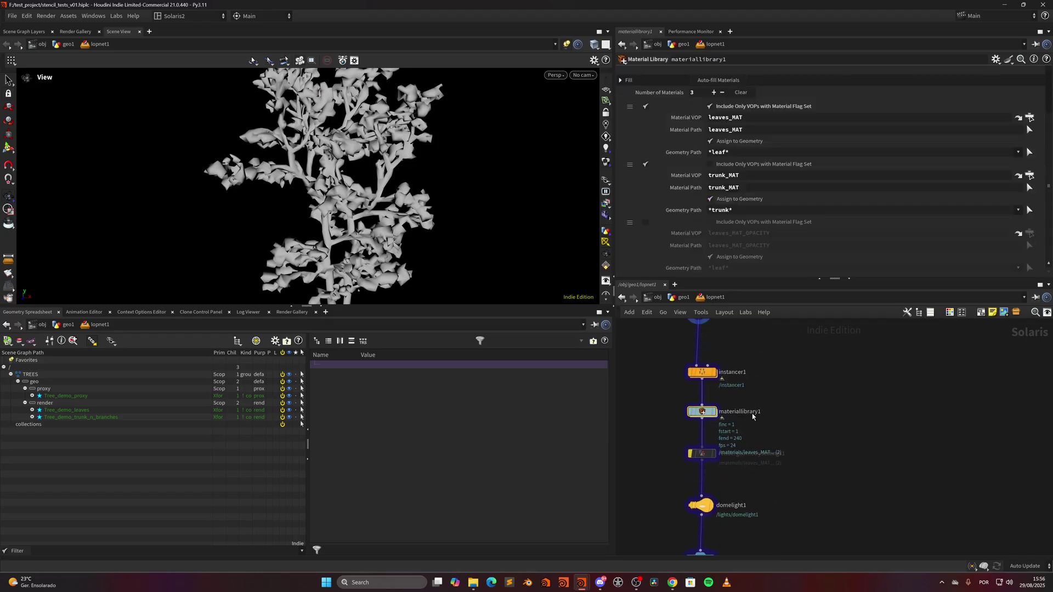
middle_click_drag(752, 417, 750, 521)
middle_click_drag(731, 439, 733, 361)
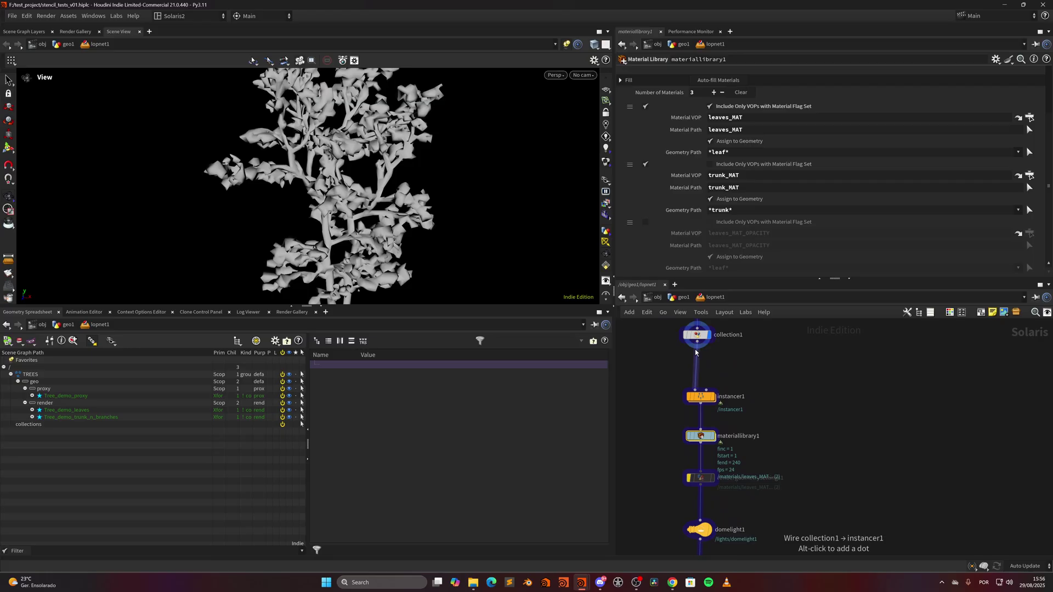
Display instancer1 and frame the whole forest of instanced trees in the viewport
left_click(712, 396)
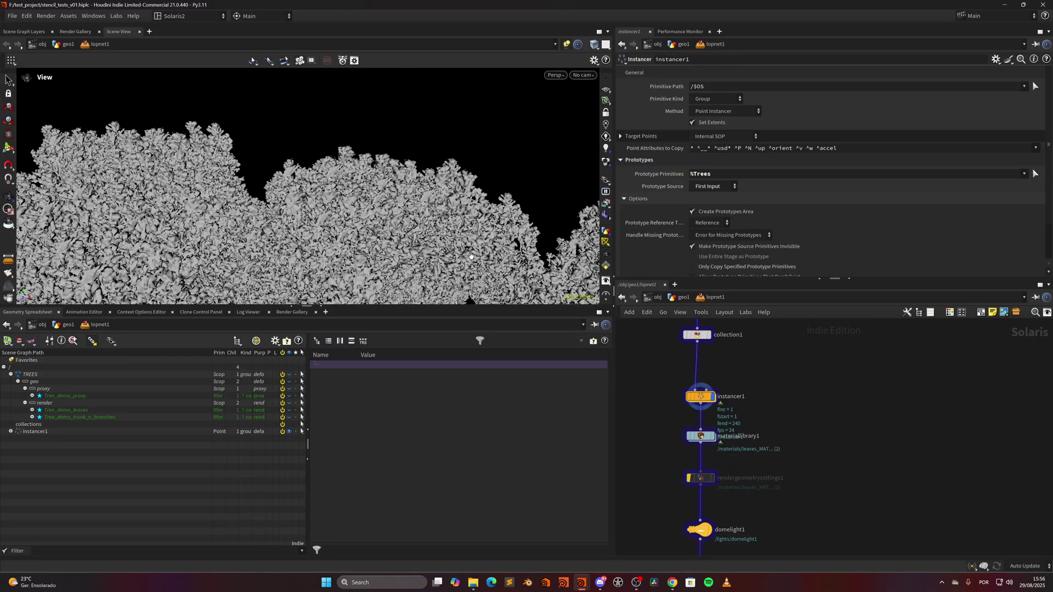
scroll(412, 237, "down", 10)
middle_click_drag(411, 238, 362, 204)
left_click_drag(362, 204, 512, 273)
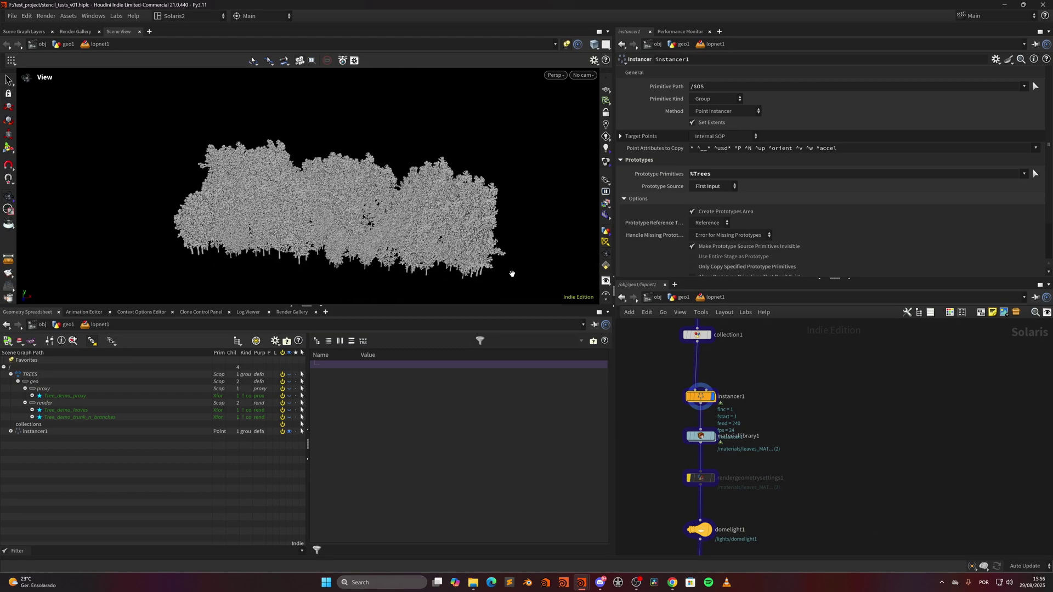
scroll(714, 390, "down", 2)
Enter leaves_MAT inside materiallibrary1, examine its image textures from mtlximage2 to mtlximage4, and return to the library
double_click(714, 397)
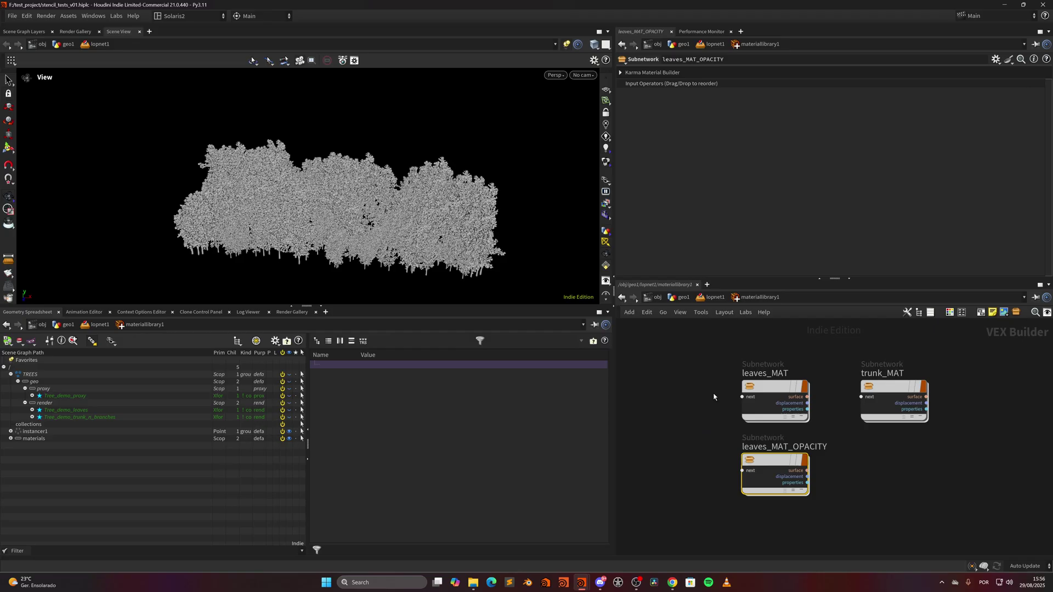
double_click(770, 405)
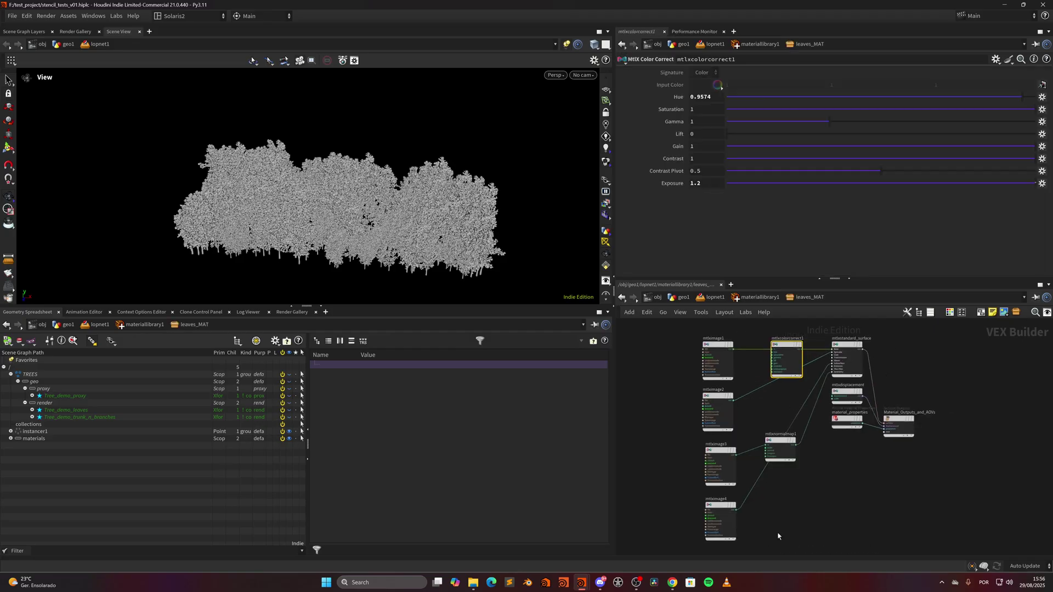
left_click(718, 410)
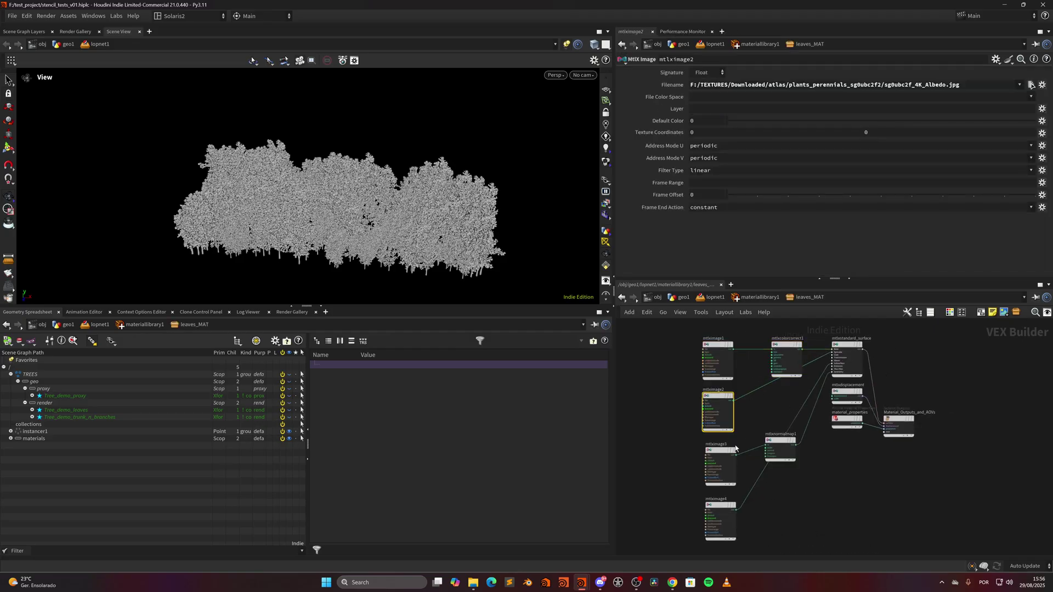
left_click(710, 471)
left_click(720, 519)
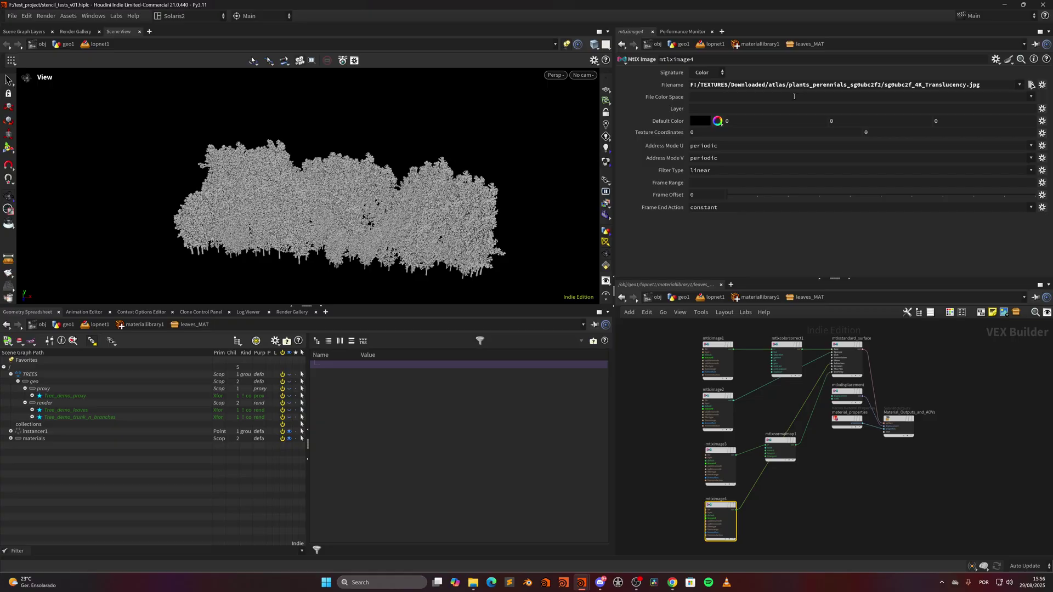
left_click(752, 303)
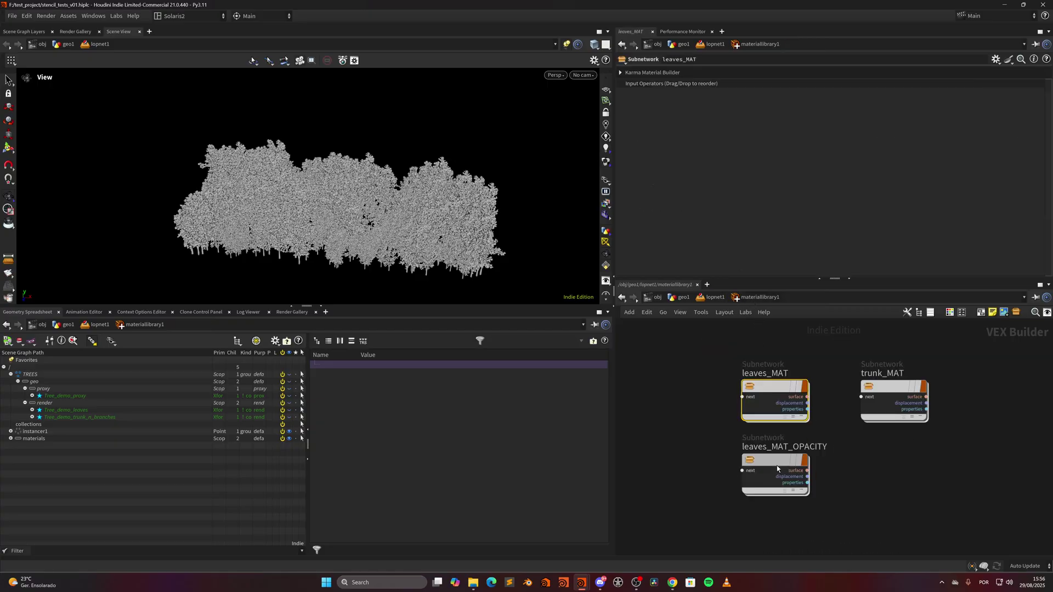
Enter leaves_MAT_OPACITY and check the opacity texture file loaded in mtlximage5
double_click(775, 466)
left_click(735, 514)
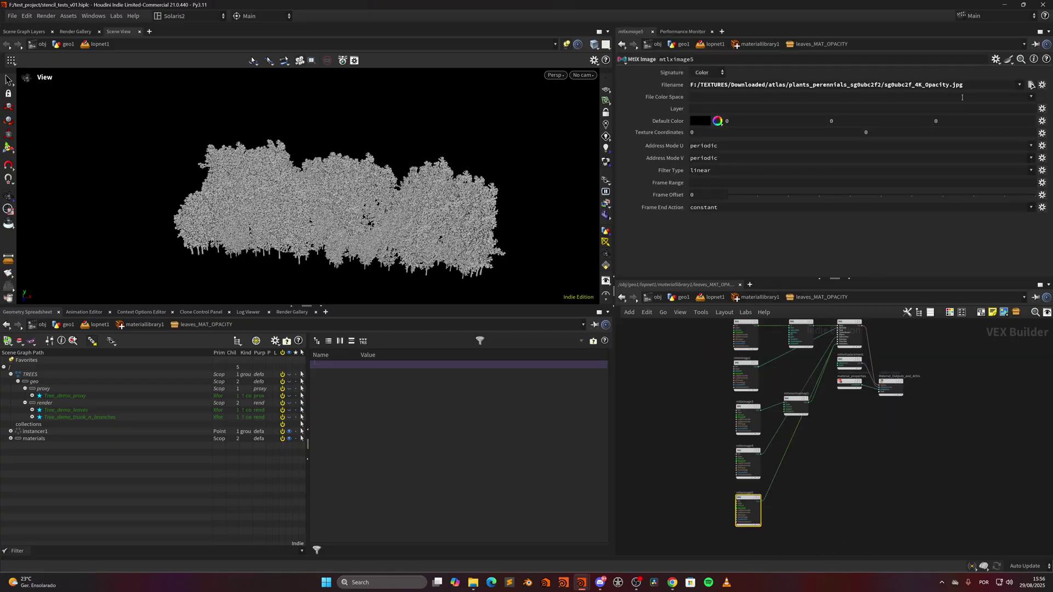
scroll(856, 422, "up", 5)
Examine mtlxstandard_surface's Subsurface and Geometry settings and mtlxcolorcorrect1's values, and return to materiallibrary1
left_click(740, 356)
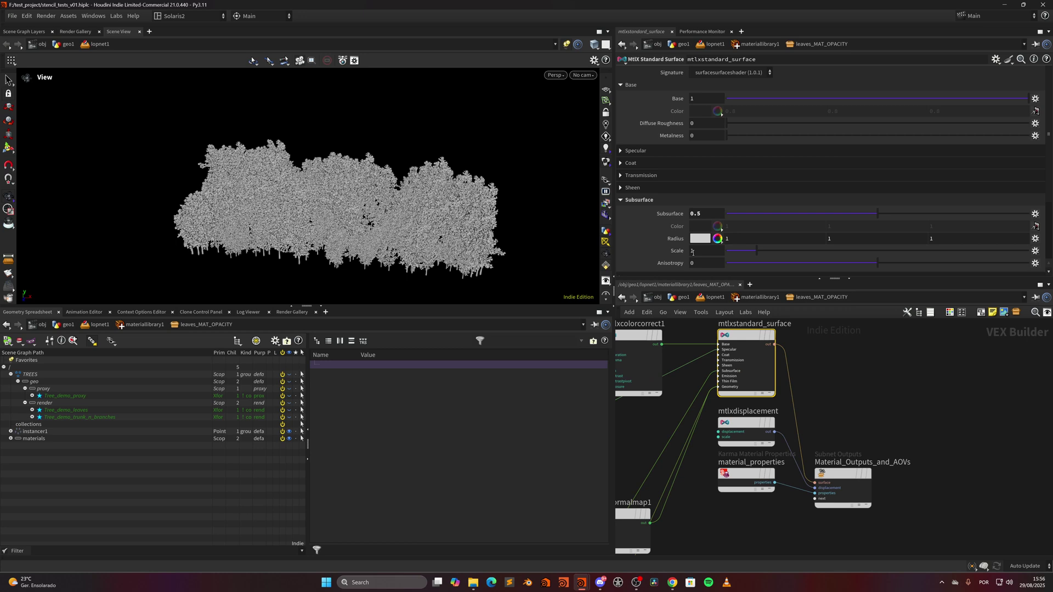
scroll(686, 255, "down", 3)
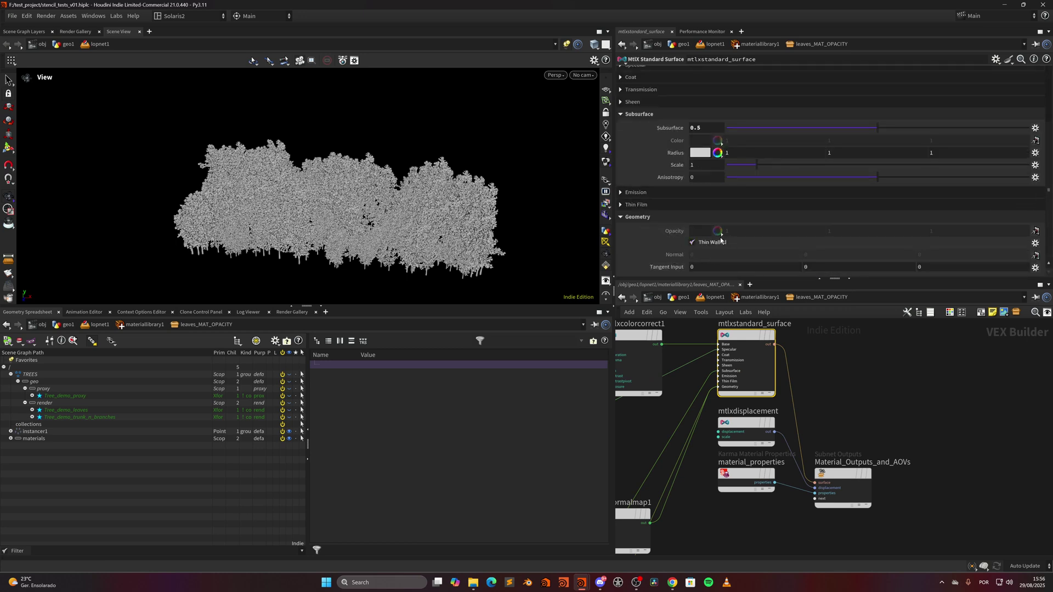
middle_click_drag(738, 326, 782, 341)
left_click(678, 378)
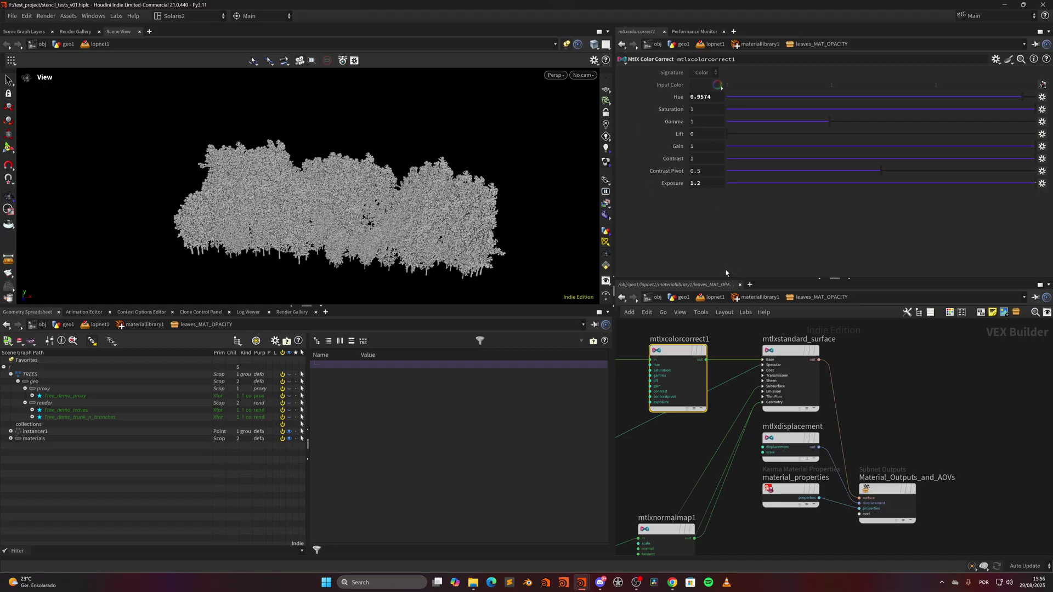
left_click(758, 297)
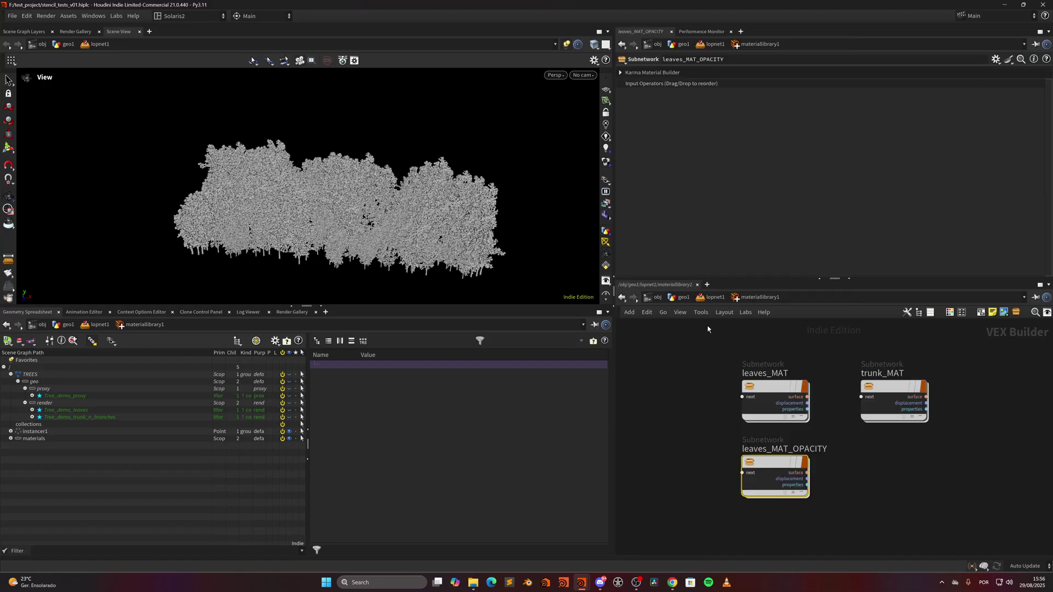
Return to the lopnet1 network and check the Stencil Map and Stencil Threshold in rendergeometrysettings1's Shading settings
left_click(692, 296)
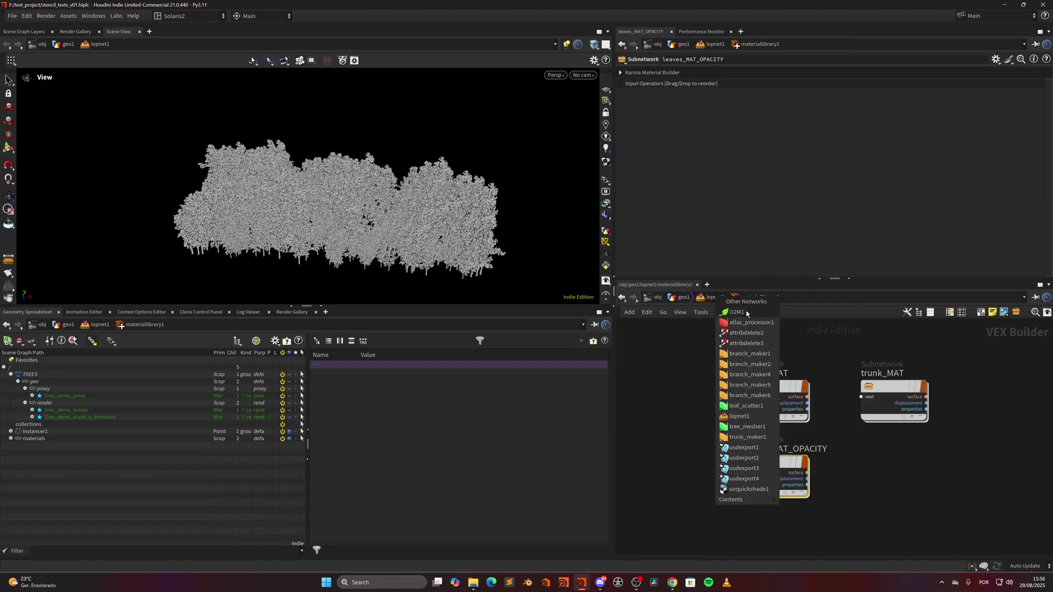
left_click(684, 357)
left_click(715, 297)
middle_click_drag(680, 422, 683, 387)
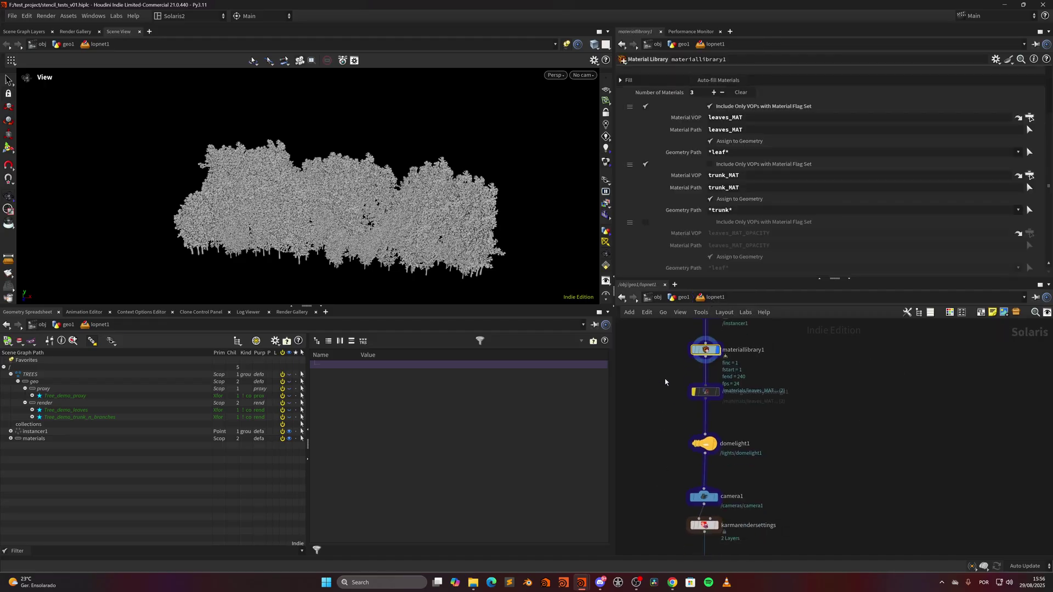
left_click(706, 392)
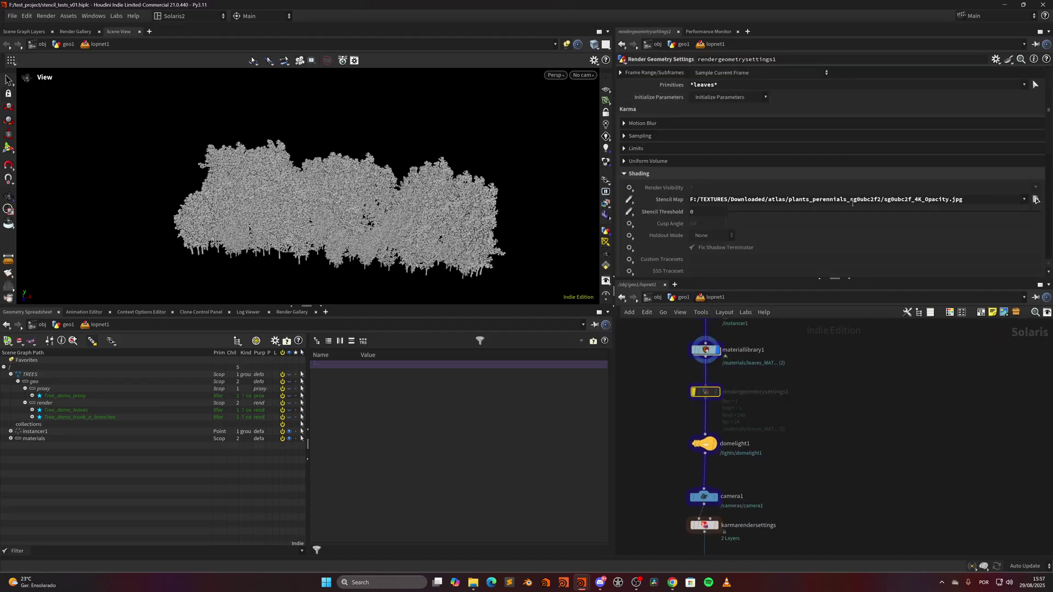
Examine the render limits, including the SSS Limit, and the Path Traced Samples of karmarendersettings
middle_click_drag(658, 446, 646, 363)
left_click(705, 439)
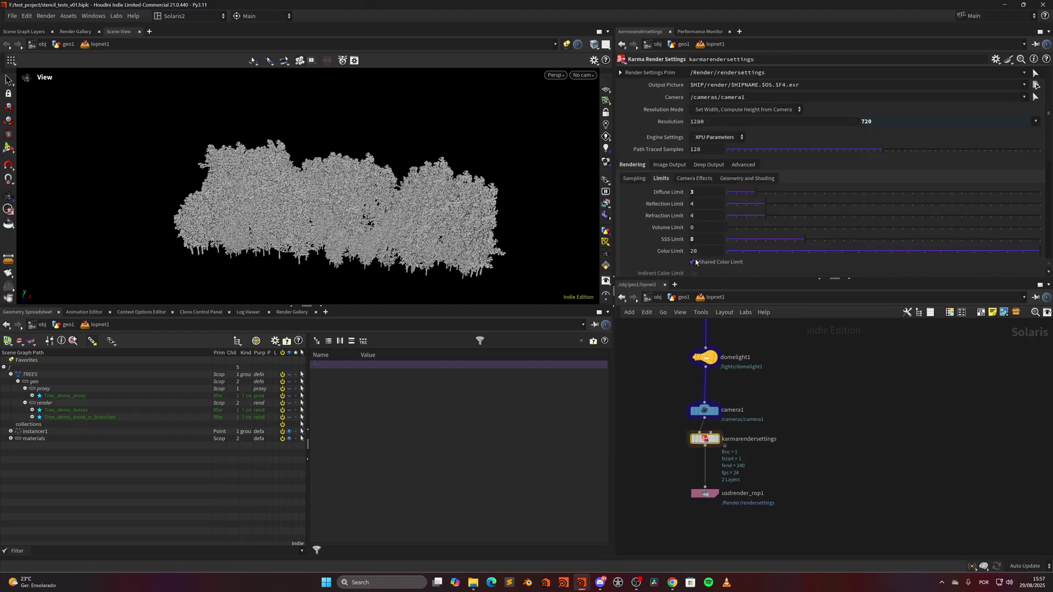
left_click(706, 239)
left_click(710, 149)
Compare the render time and memory of the four saved forest snapshots in the render gallery
left_click(299, 312)
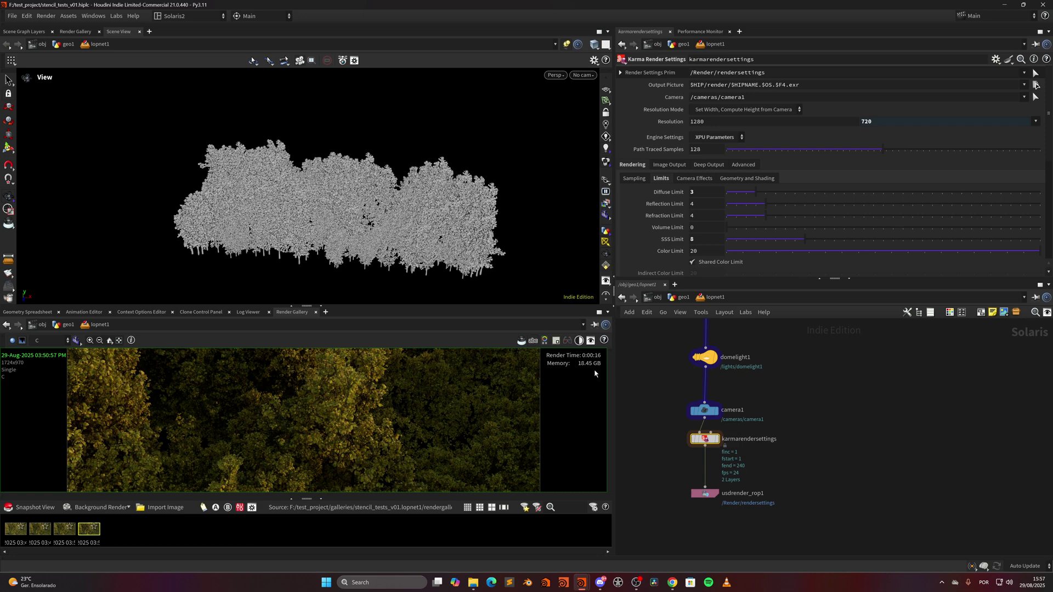
left_click(63, 535)
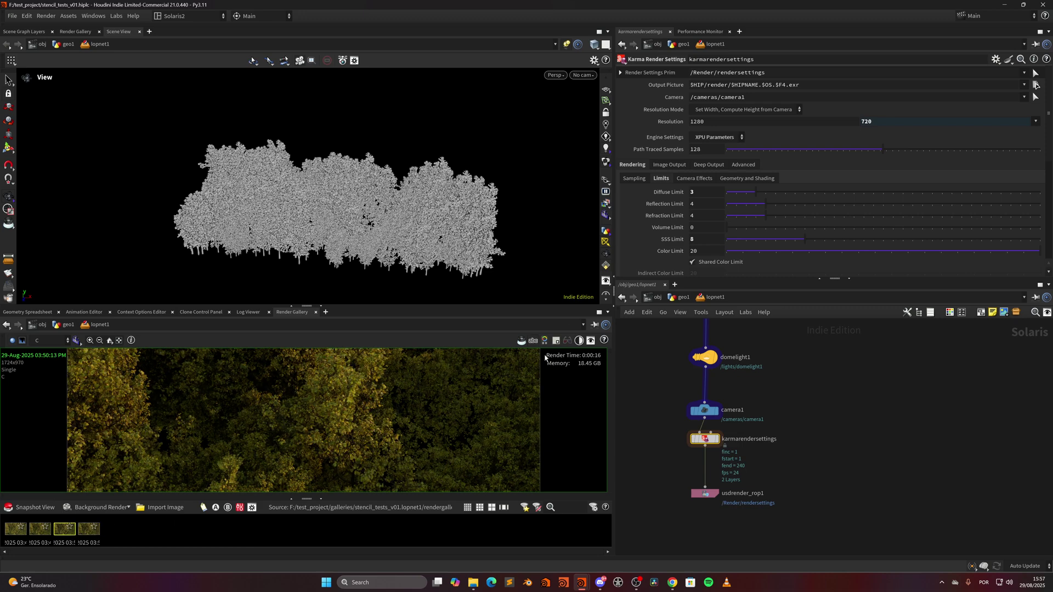
left_click(94, 527)
left_click(14, 532)
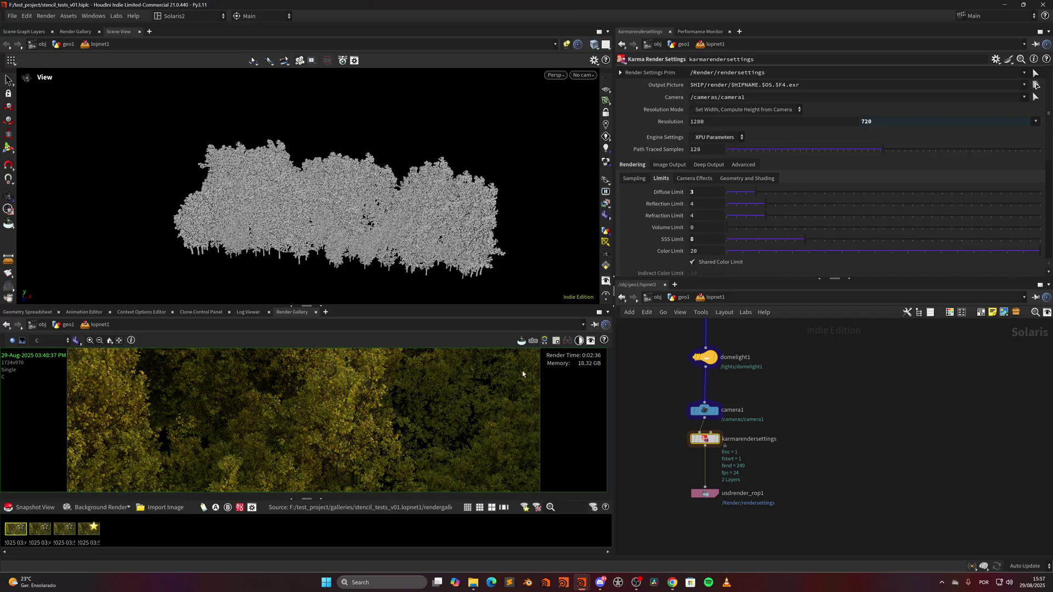
left_click(38, 533)
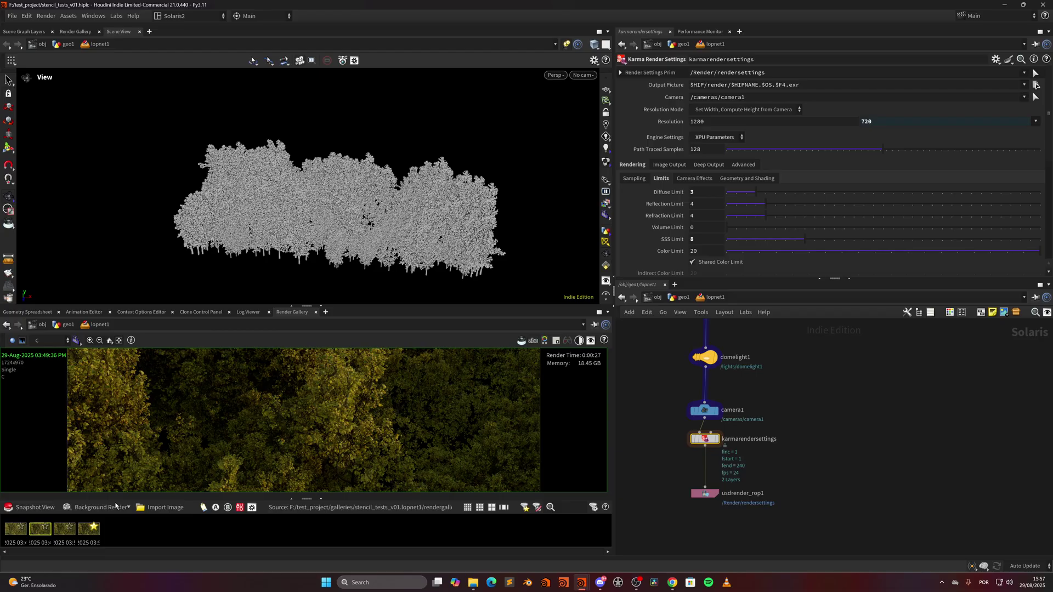
left_click(62, 529)
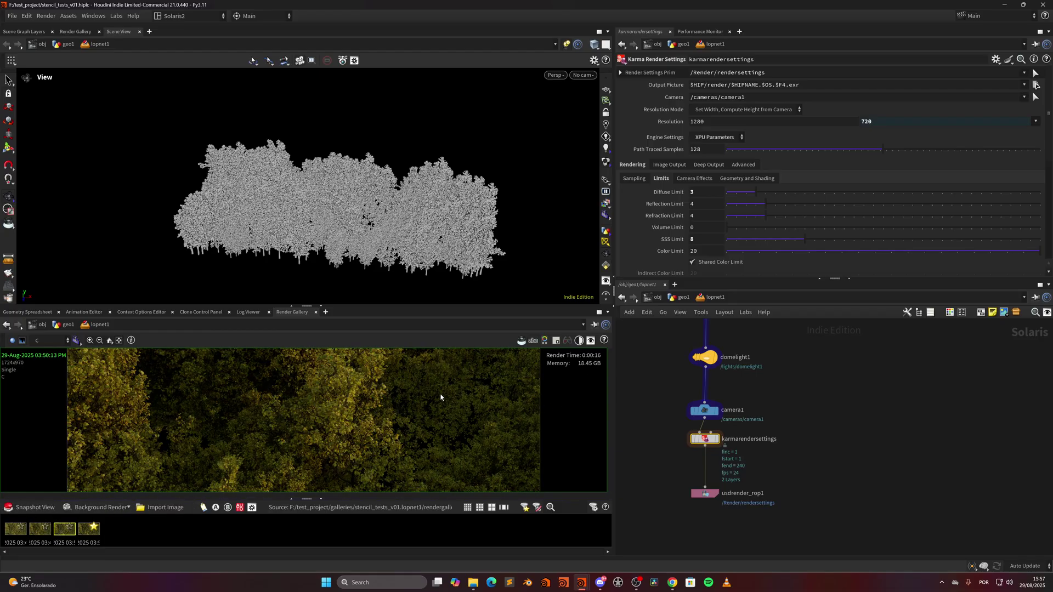
Look over the upper part of the lopnet1 node chain, from the tree reference nodes down to materiallibrary1
scroll(798, 404, "down", 2)
middle_click_drag(800, 405, 784, 508)
scroll(804, 451, "down", 3)
middle_click_drag(804, 451, 776, 481)
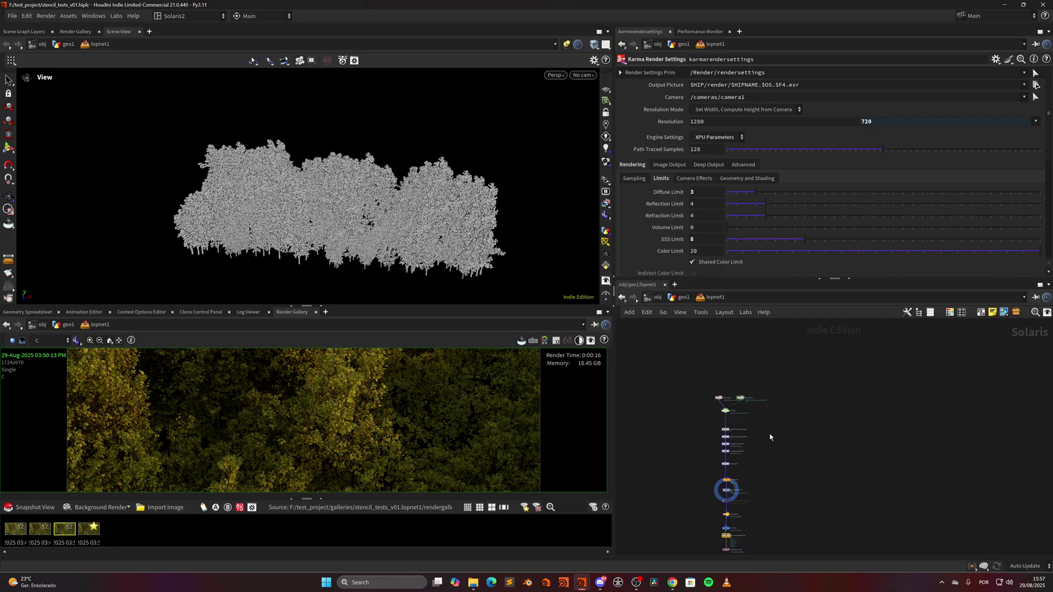
scroll(771, 437, "up", 4)
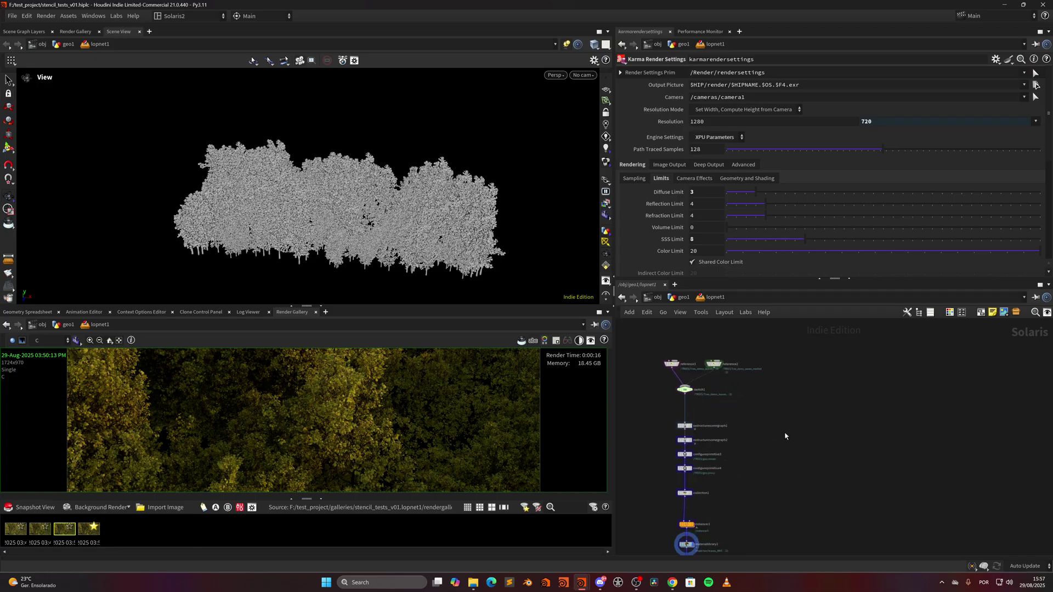